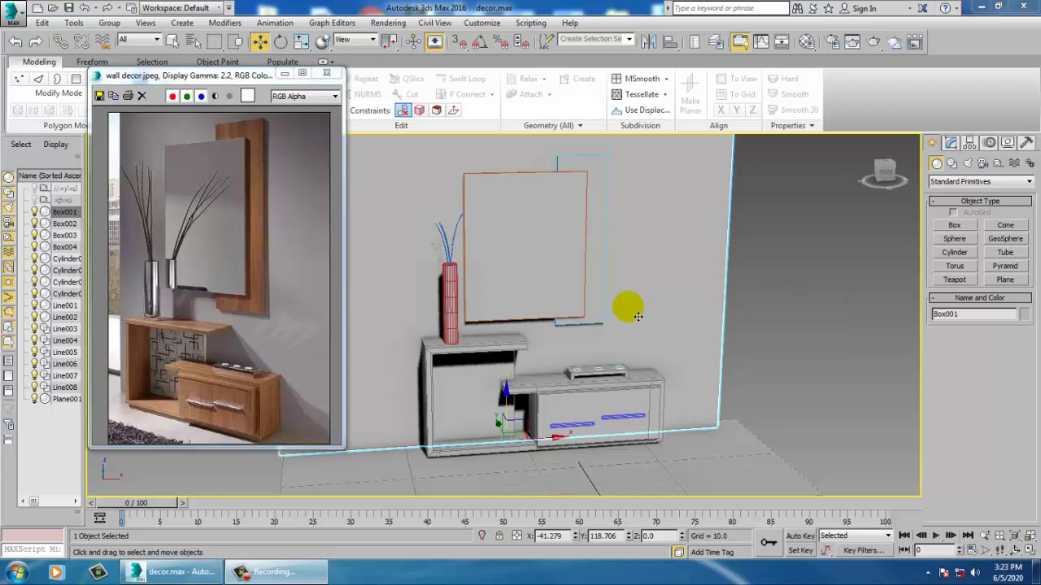
Step: Select the console cabinet below the wall mirror
scroll(634, 313, up, 4)
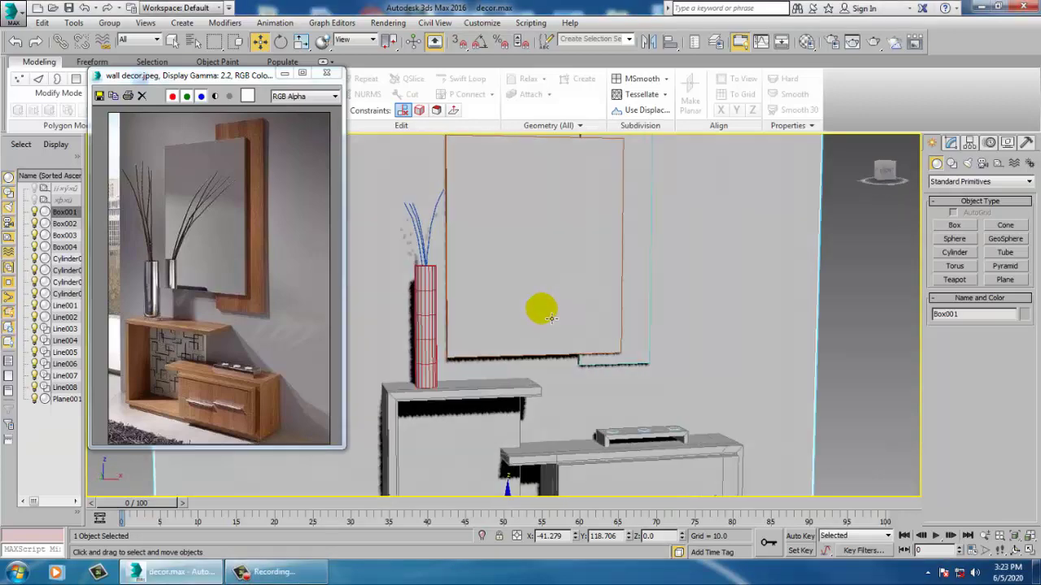
middle_drag(551, 318, 550, 279)
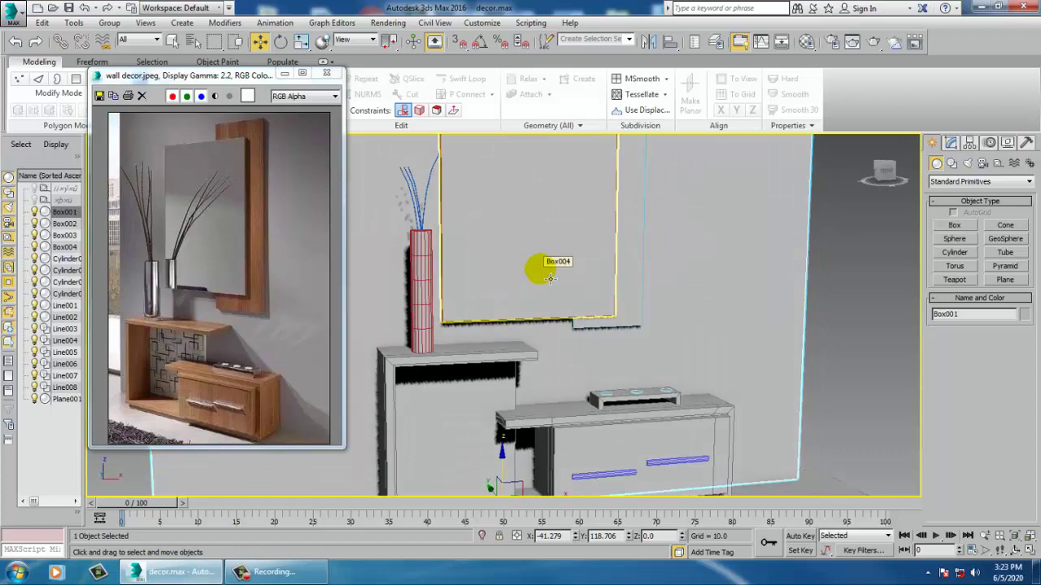
middle_drag(578, 348, 638, 172)
alt+middle_drag(615, 287, 628, 341)
click(603, 335)
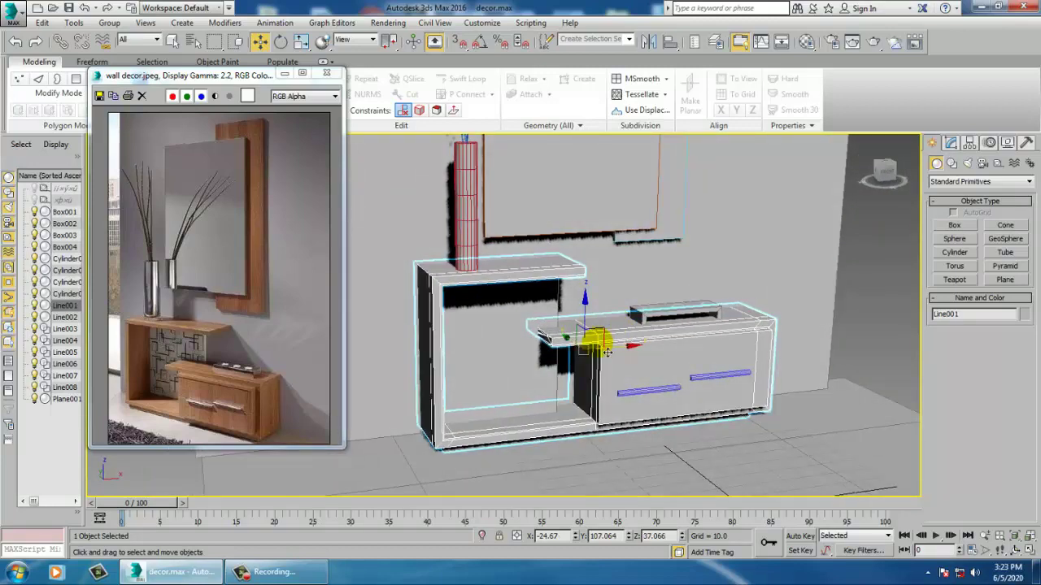
Step: Set the production renderer to V-Ray Adv 3.30.05 and close the render setup
click(390, 23)
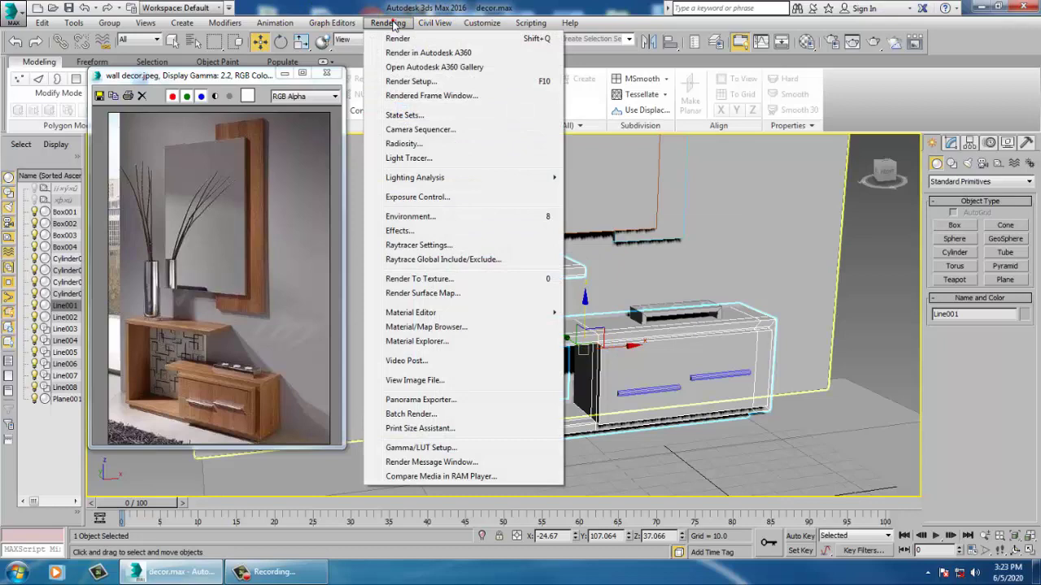
click(423, 84)
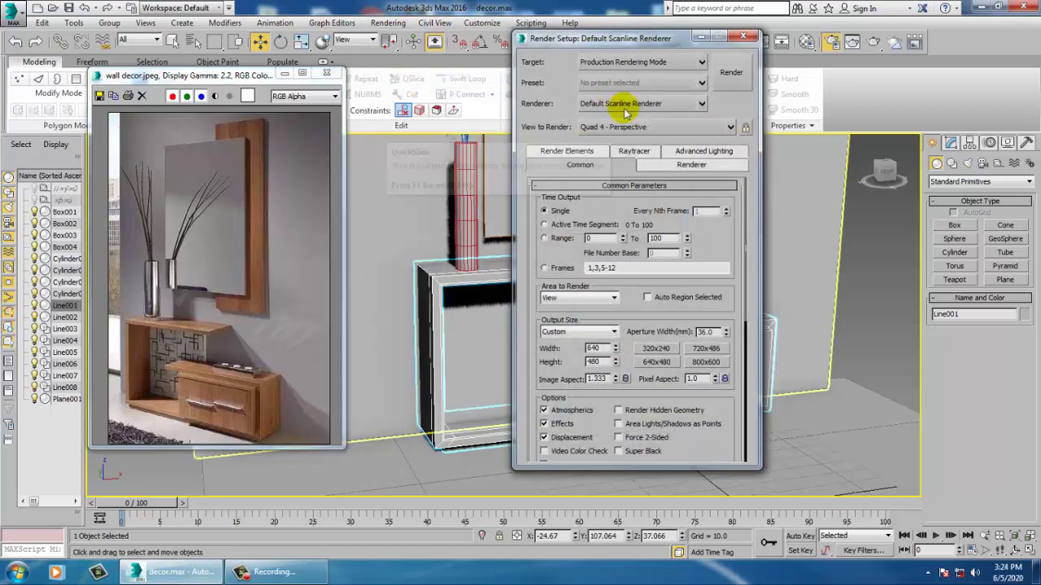
click(624, 106)
click(615, 195)
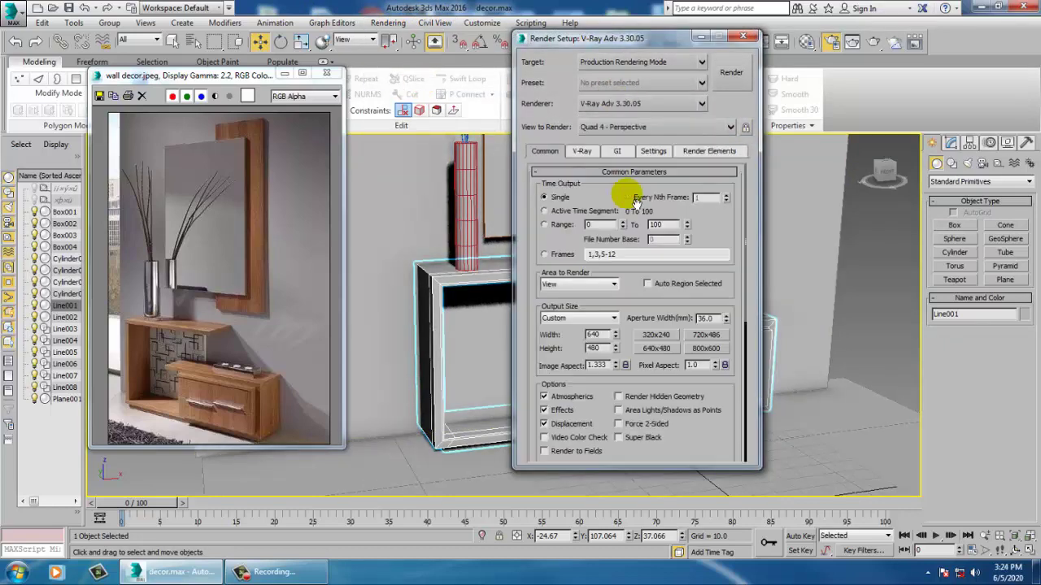
click(743, 38)
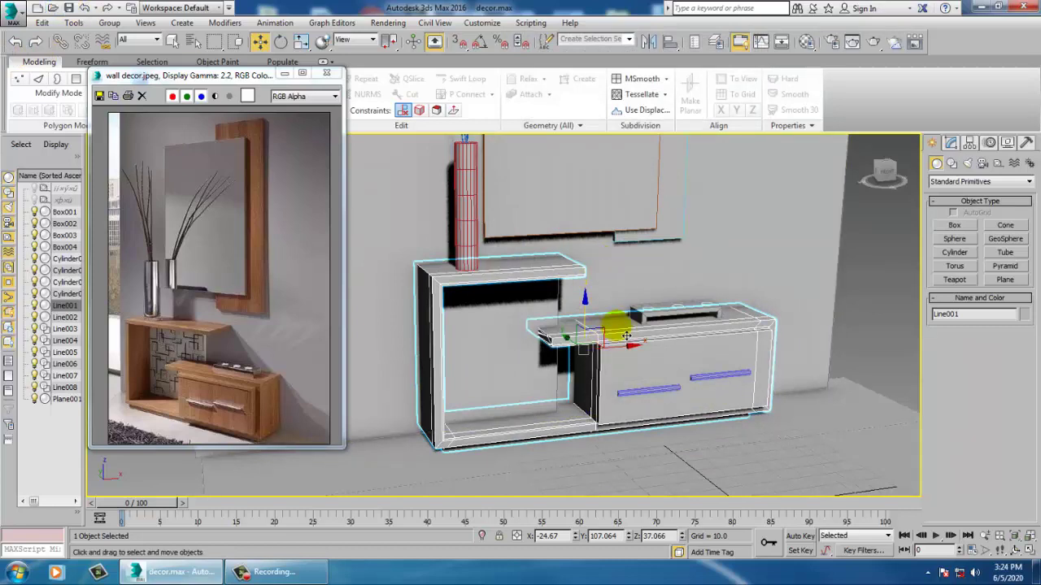
Step: Switch the Material Editor to Slate mode and place its window clear of the reference image
key(m)
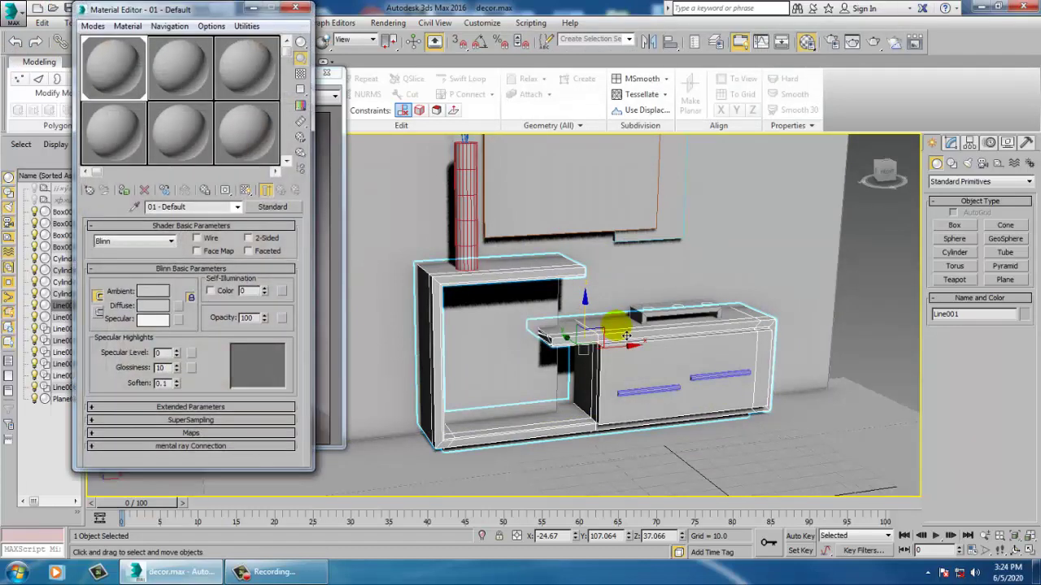
click(94, 27)
click(124, 62)
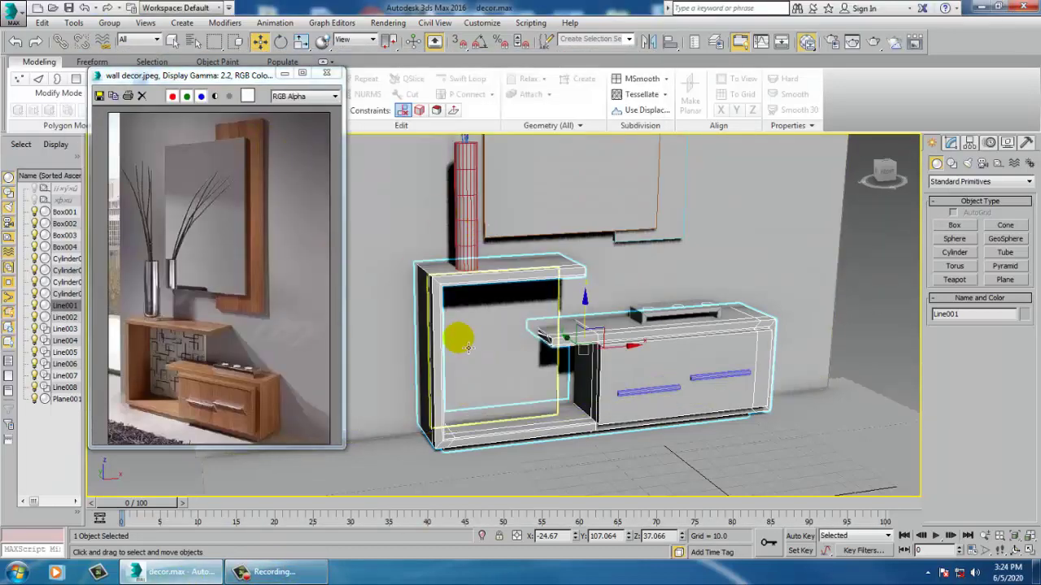
key(m)
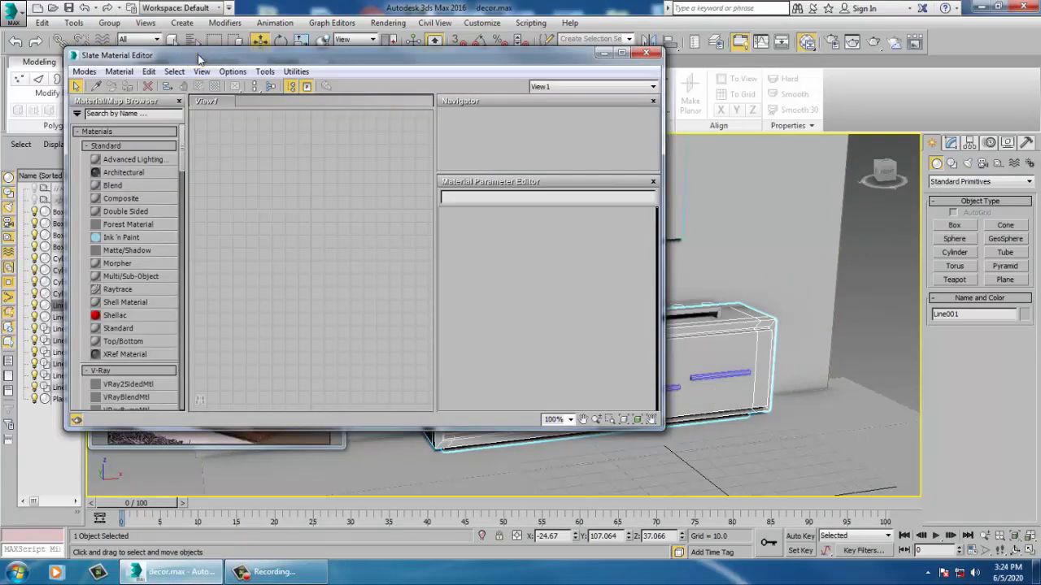
drag(198, 59, 457, 97)
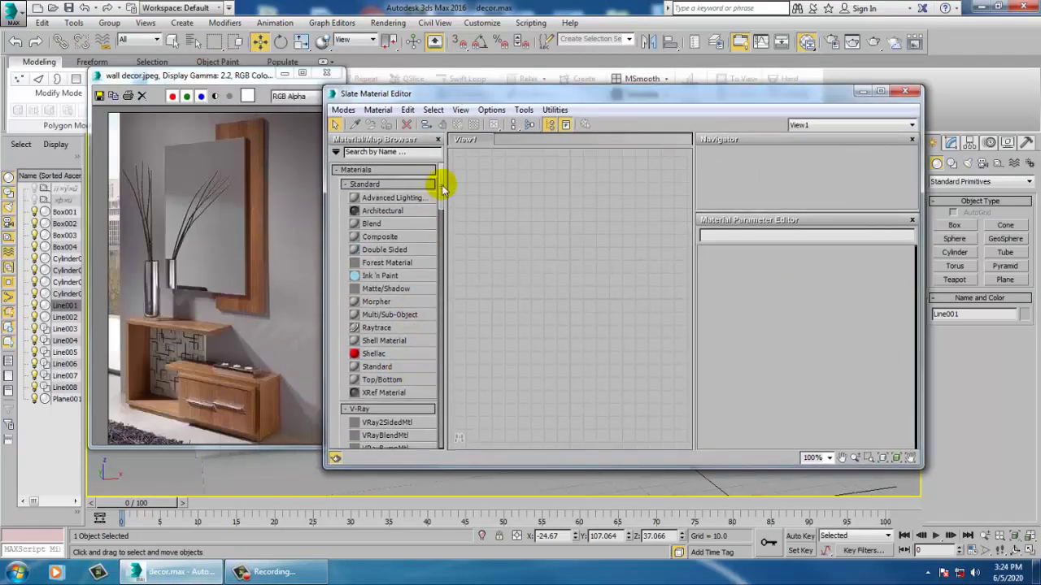
Step: Add a VRayMtl material to the Slate view and show its parameters
drag(443, 189, 444, 225)
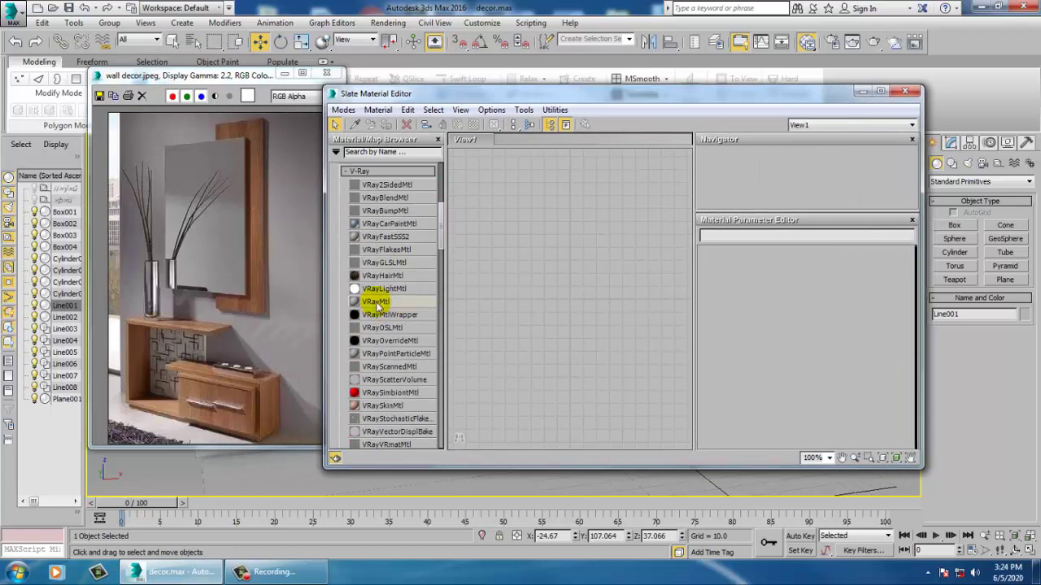
drag(569, 264, 550, 232)
double_click(548, 221)
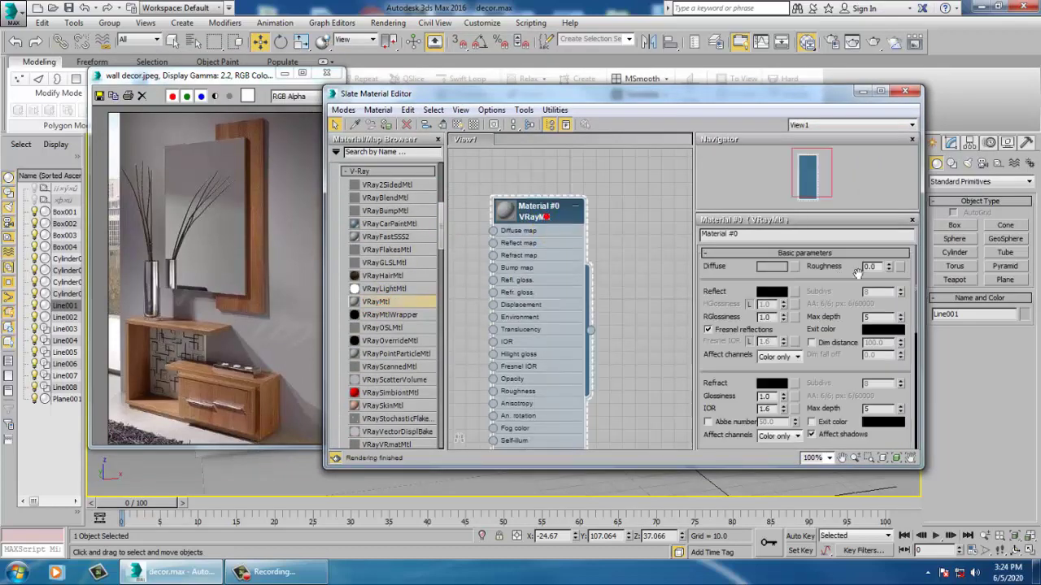
Step: Choose a Bitmap for the VRayMtl's diffuse map and browse to the interior texture folder on the Desktop
click(796, 266)
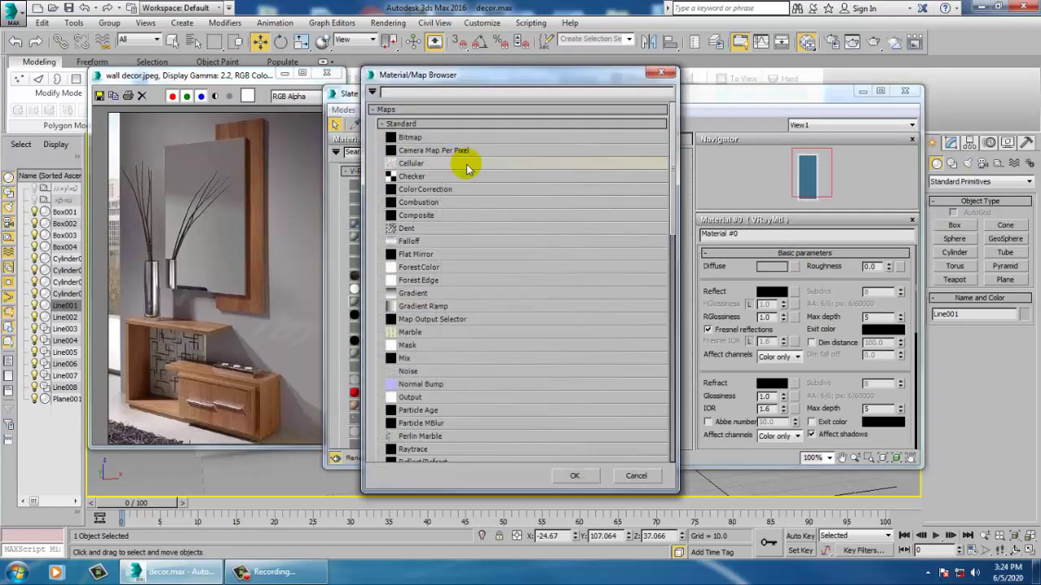
double_click(421, 139)
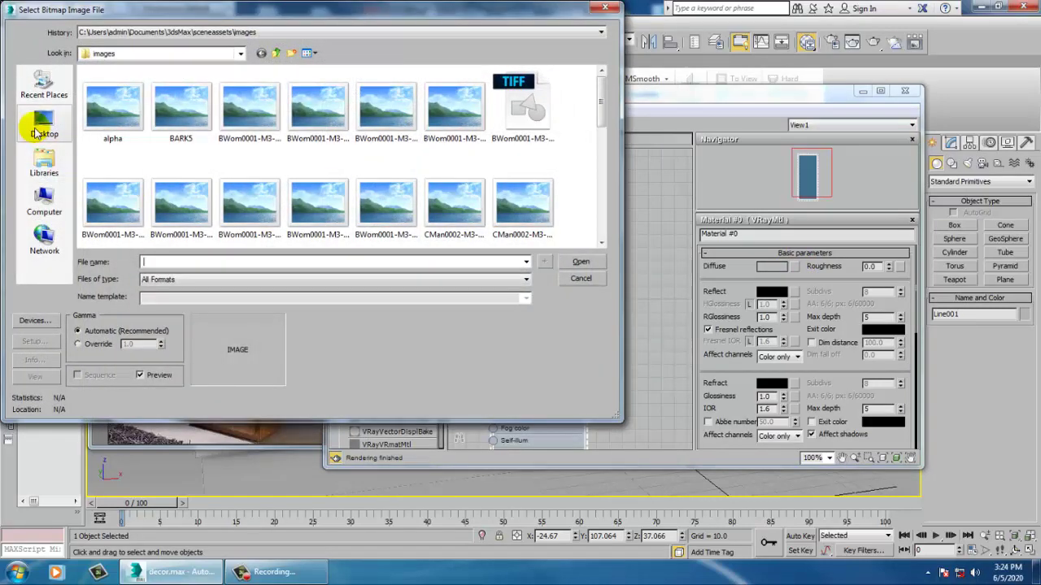
click(39, 126)
scroll(318, 162, down, 5)
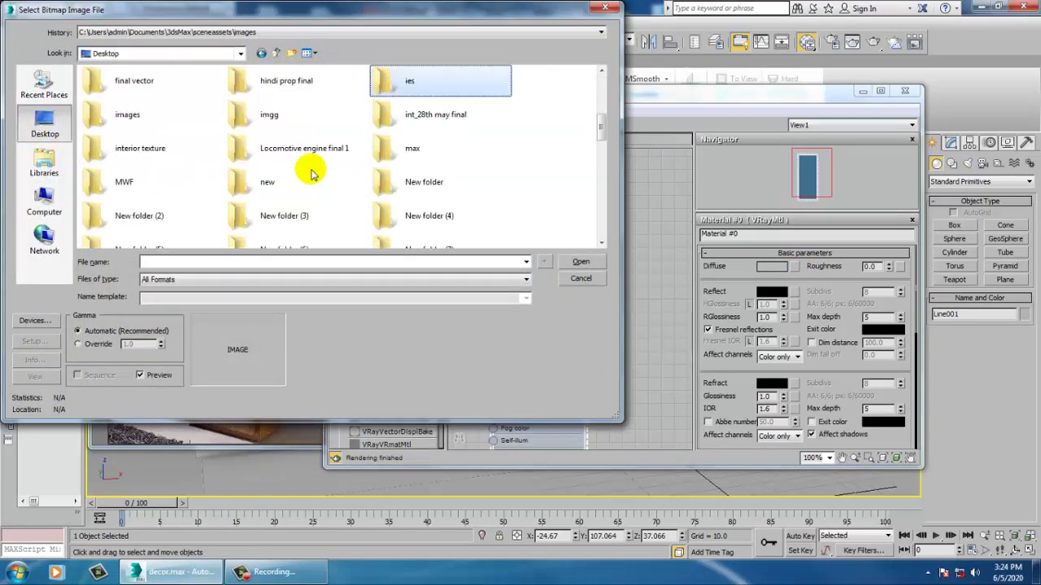
click(236, 126)
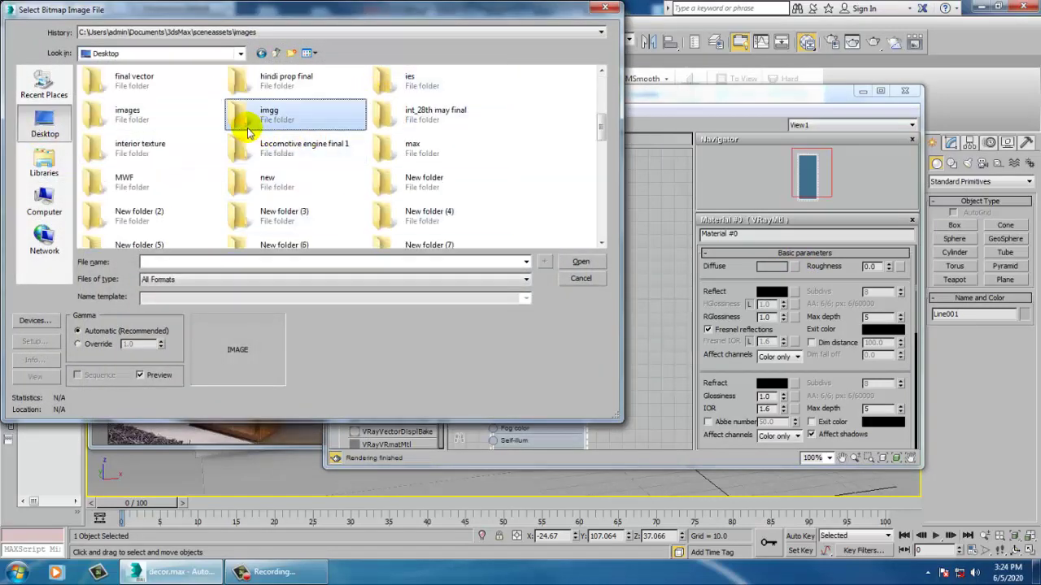
key(Right)
click(203, 149)
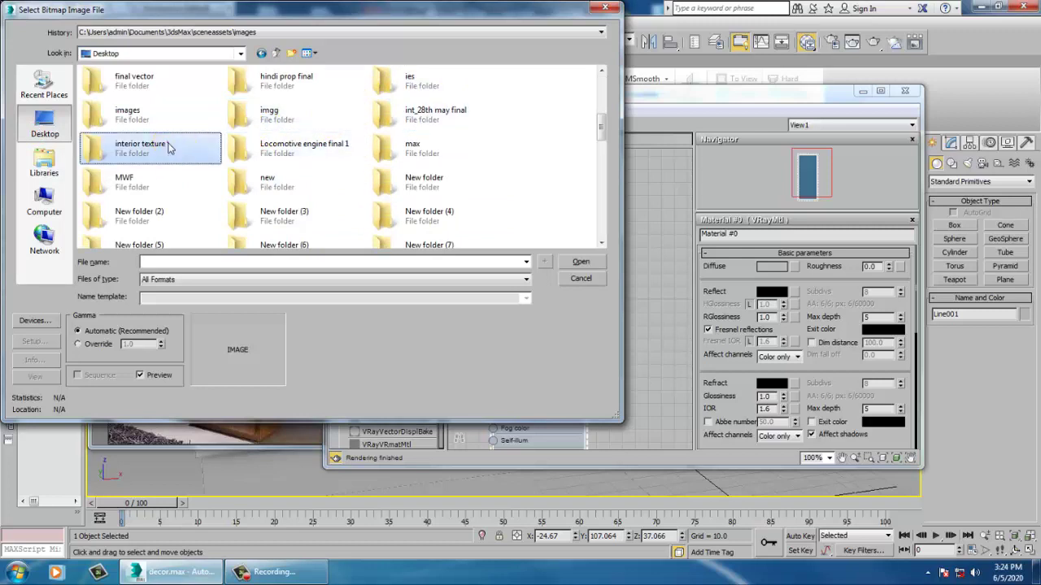
double_click(203, 149)
Step: Preview the textures in the folder and load the woodddd image as the diffuse bitmap
click(109, 111)
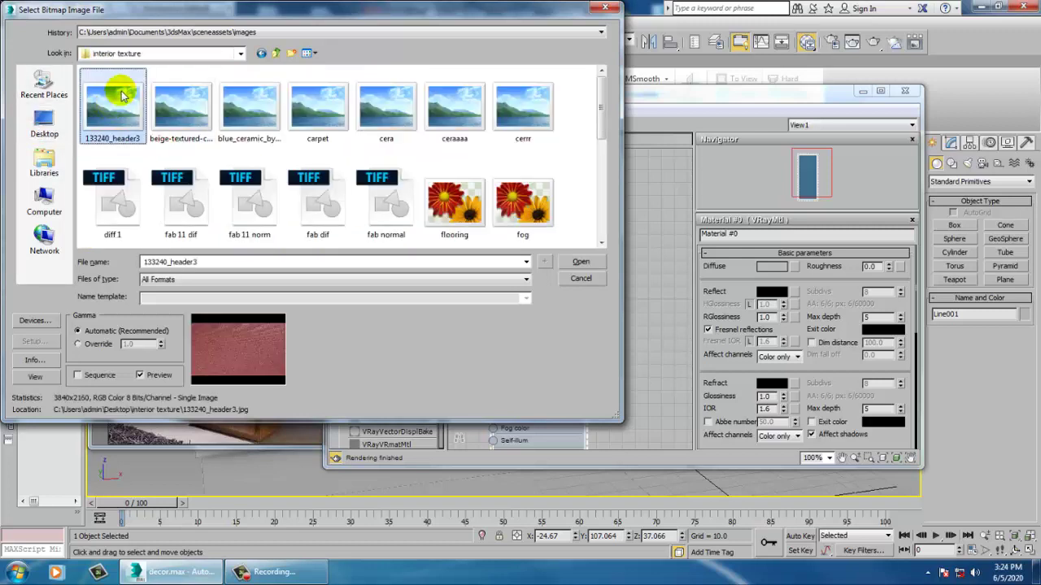
key(Right)
key(Right)
key(Right)
key(Right)
key(Right)
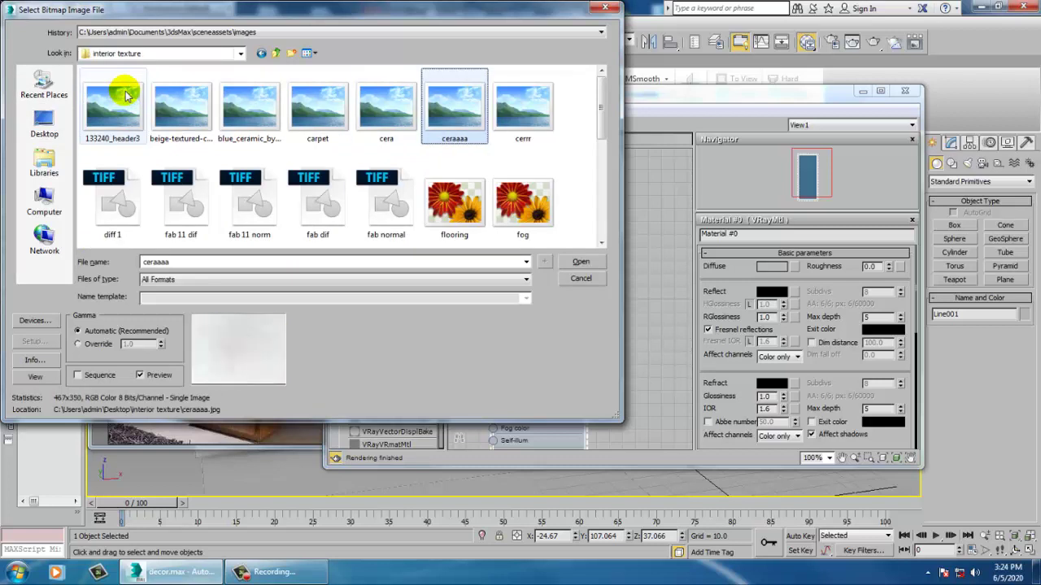
key(Right)
key(Down)
key(Down)
key(Left)
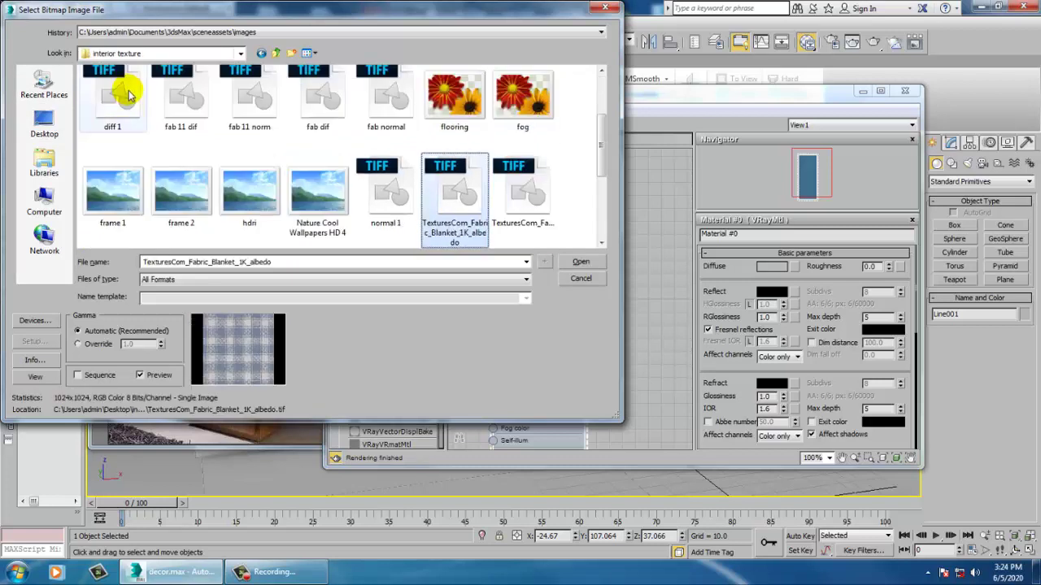
key(Up)
key(Left)
key(Left)
key(Left)
key(Left)
key(Left)
key(Down)
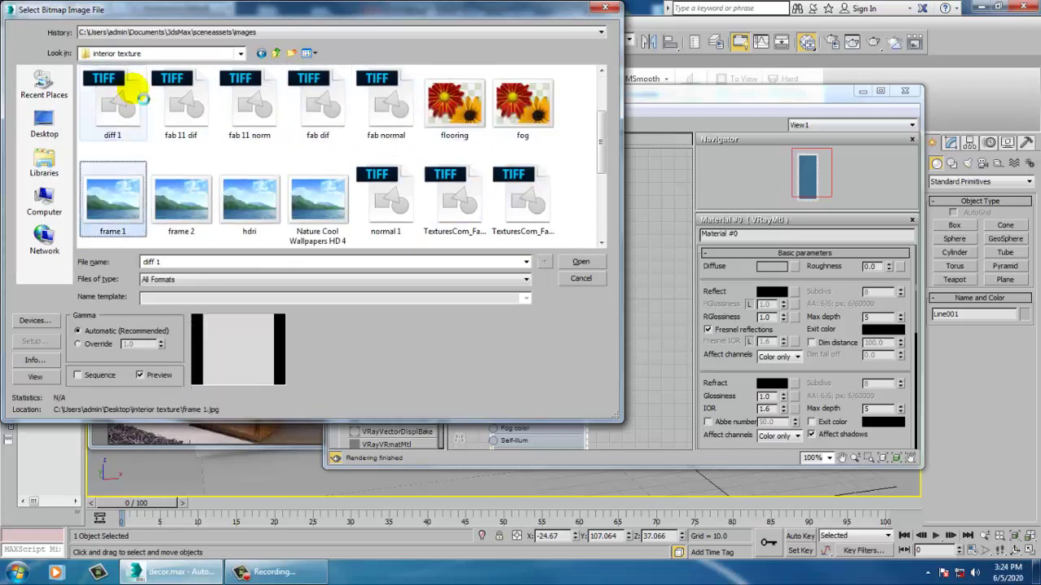
key(Right)
key(Right)
key(Right)
key(Right)
key(Right)
key(Right)
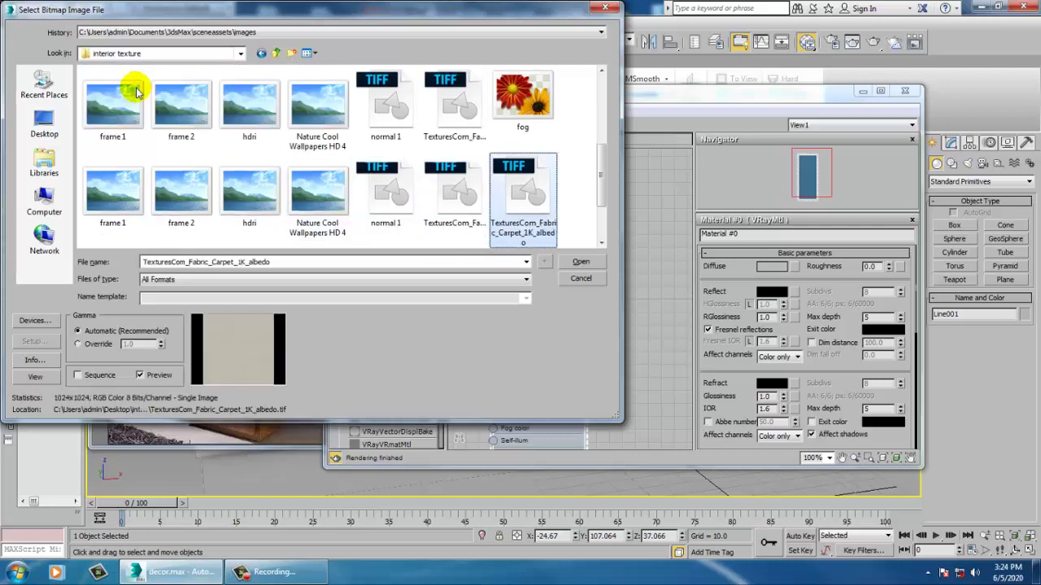
key(Down)
key(Left)
key(Left)
key(Left)
key(Left)
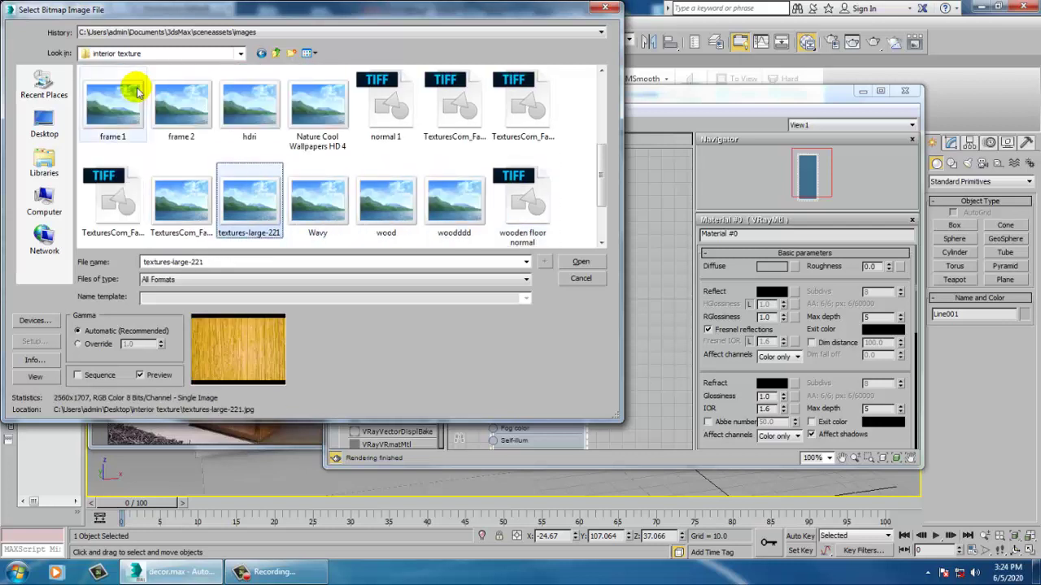
key(Right)
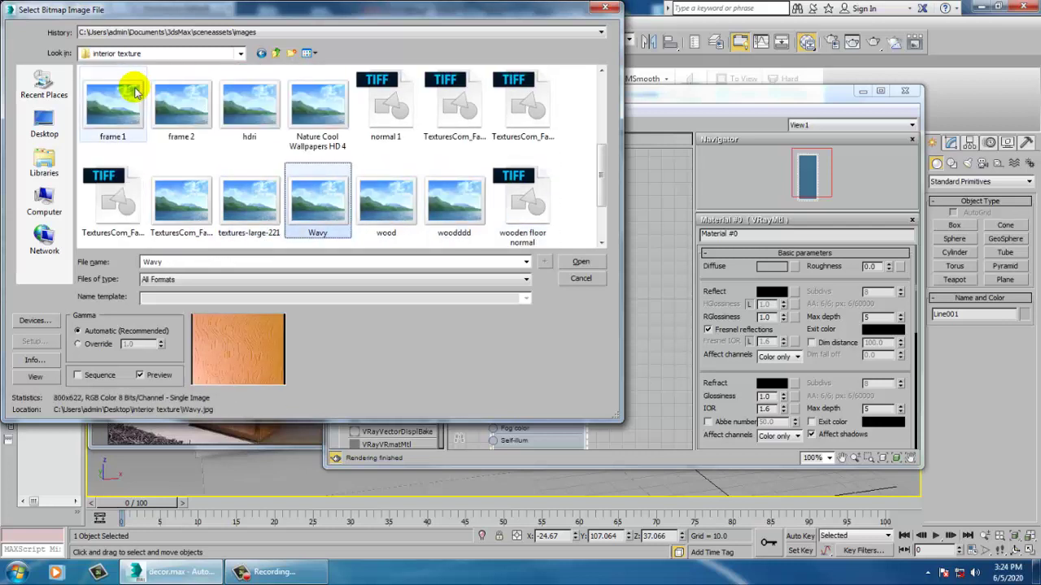
key(Right)
key(Right)
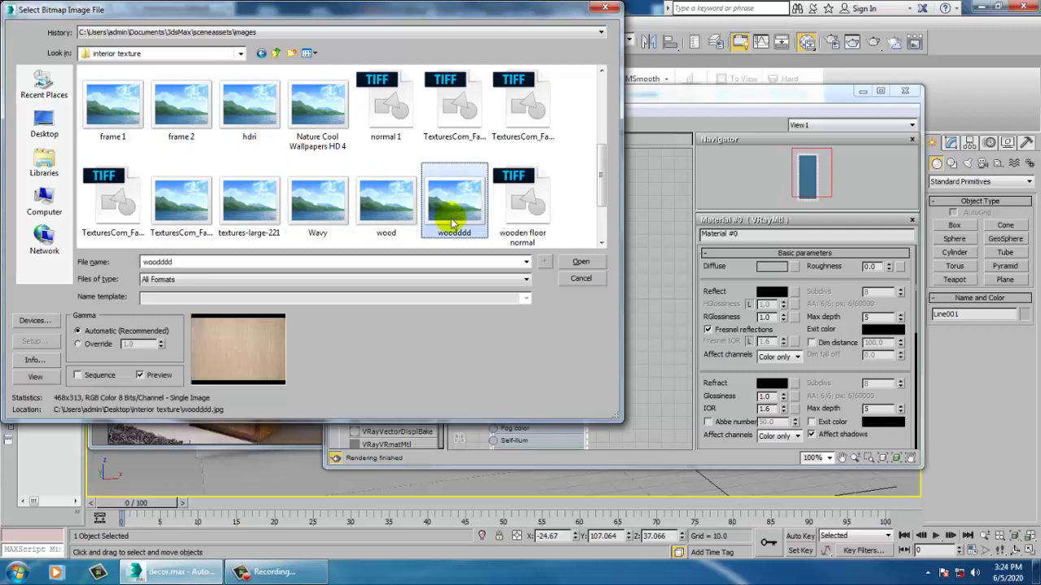
click(579, 261)
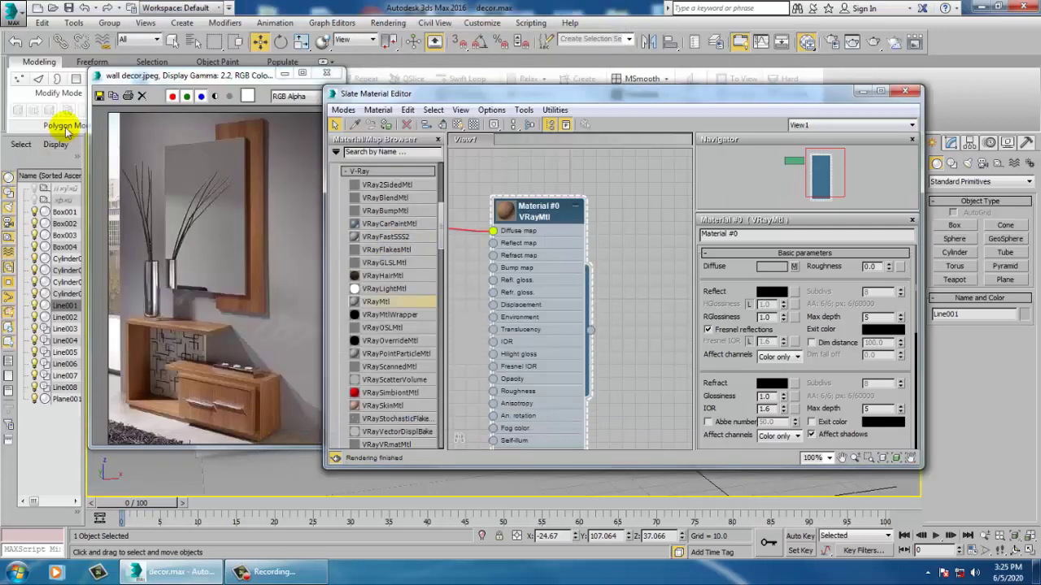
Step: Assign the wood material to the selected cabinet, show it shaded in the viewport, and minimize the Slate editor
click(386, 126)
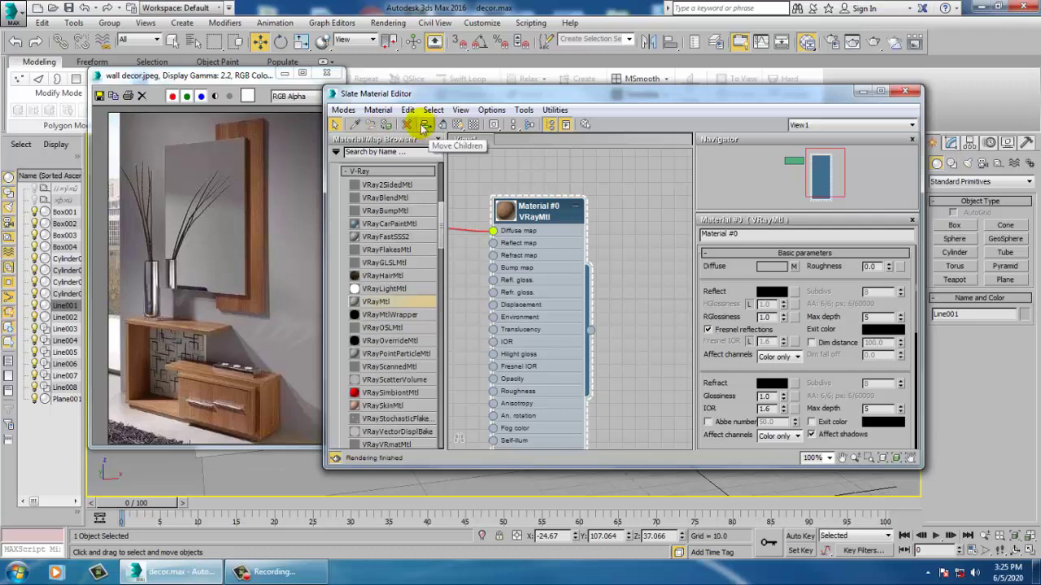
click(458, 123)
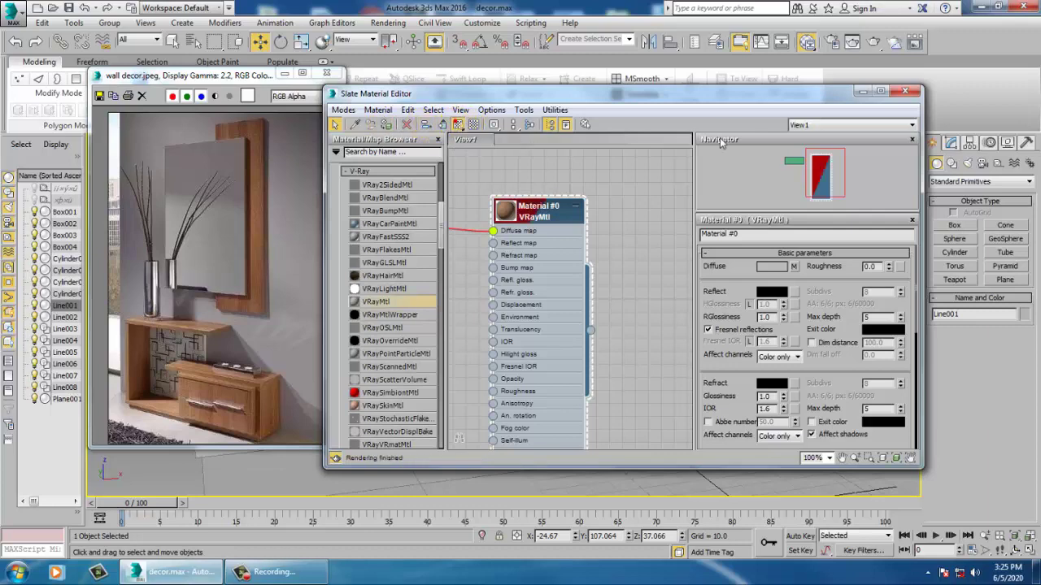
click(859, 94)
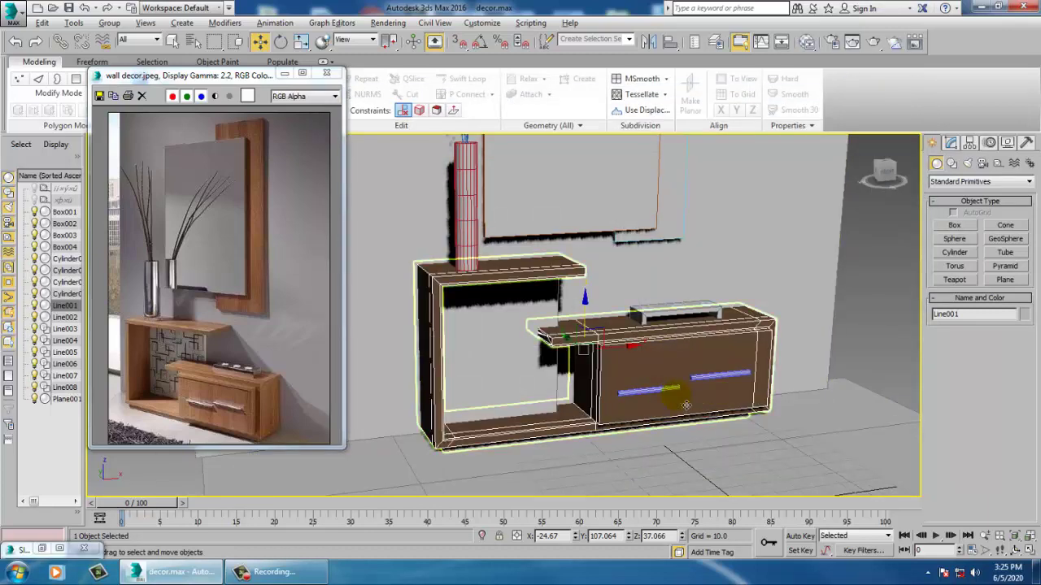
Step: Add a UVW Map modifier to the cabinet and set its mapping to Box
click(951, 143)
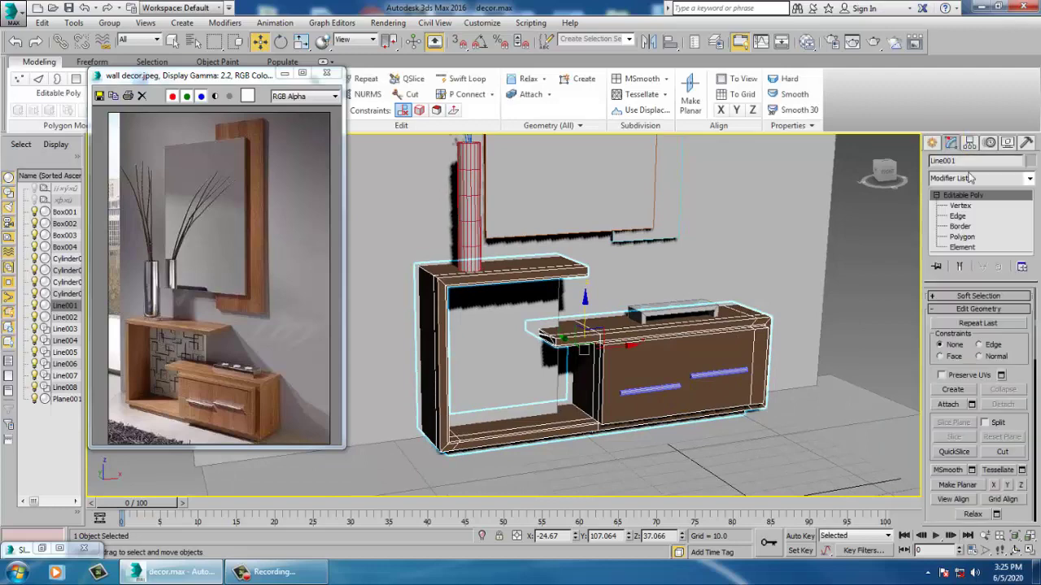
click(961, 179)
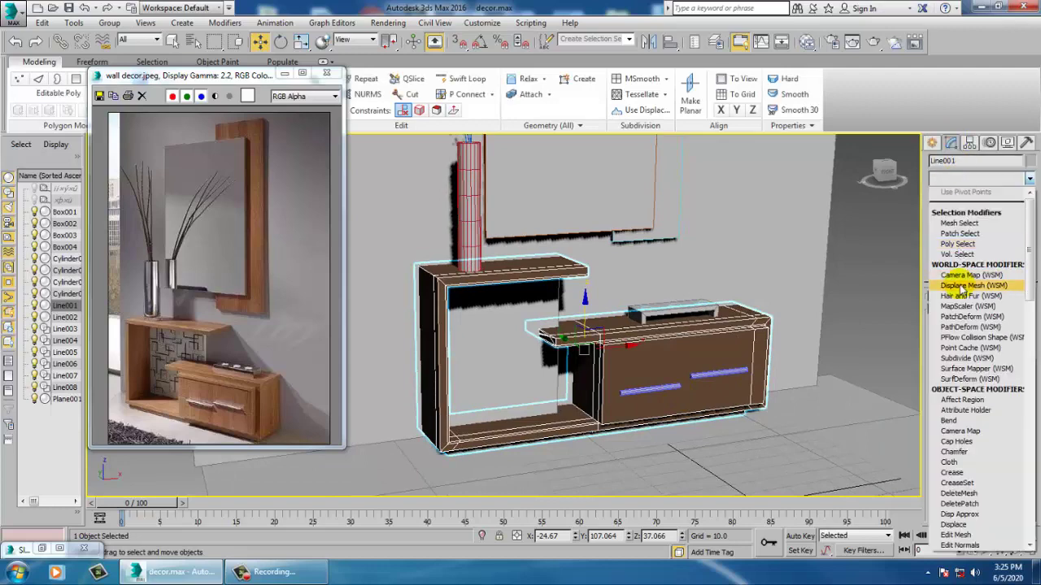
key(u)
click(963, 431)
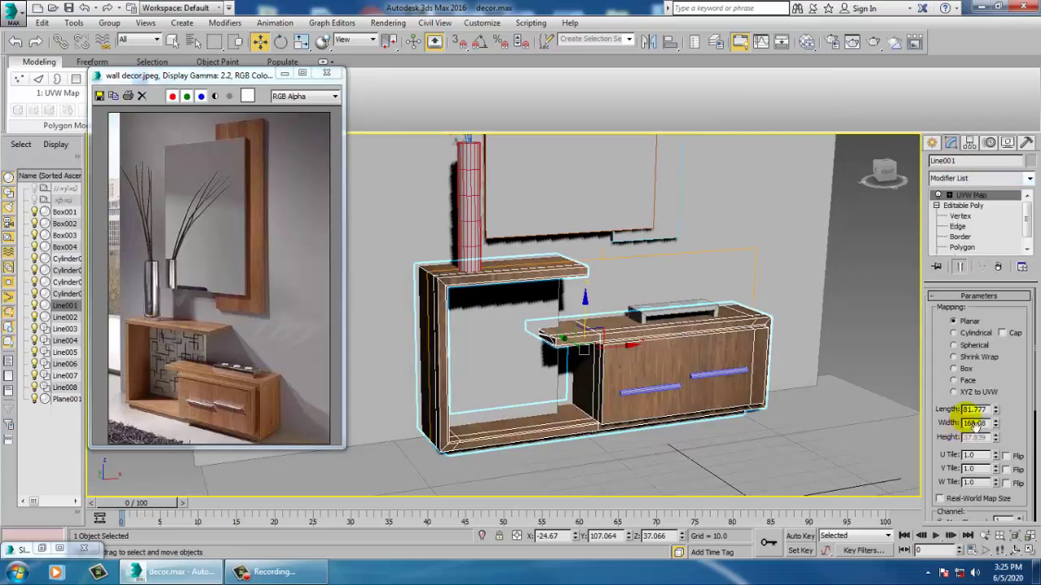
click(966, 370)
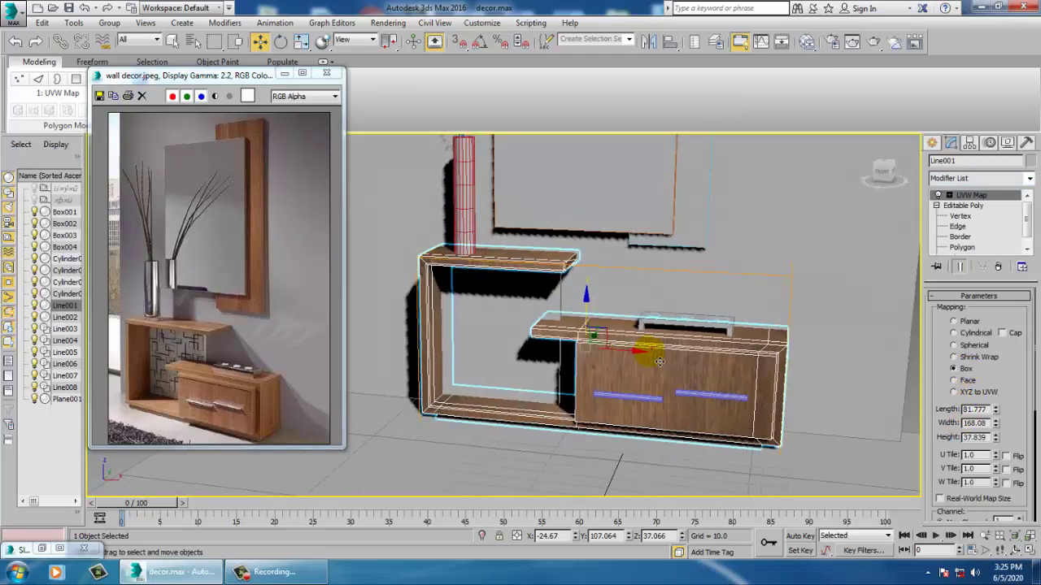
alt+middle_drag(606, 377, 622, 378)
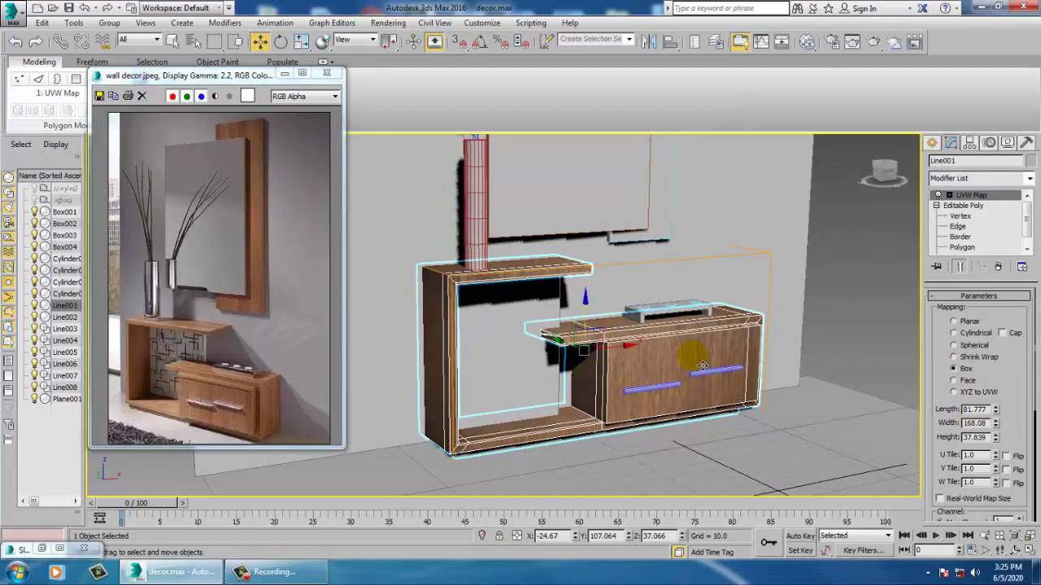
Step: Convert the box-mapped cabinet to an Editable Poly
right_click(691, 359)
mouse_move(748, 480)
click(818, 489)
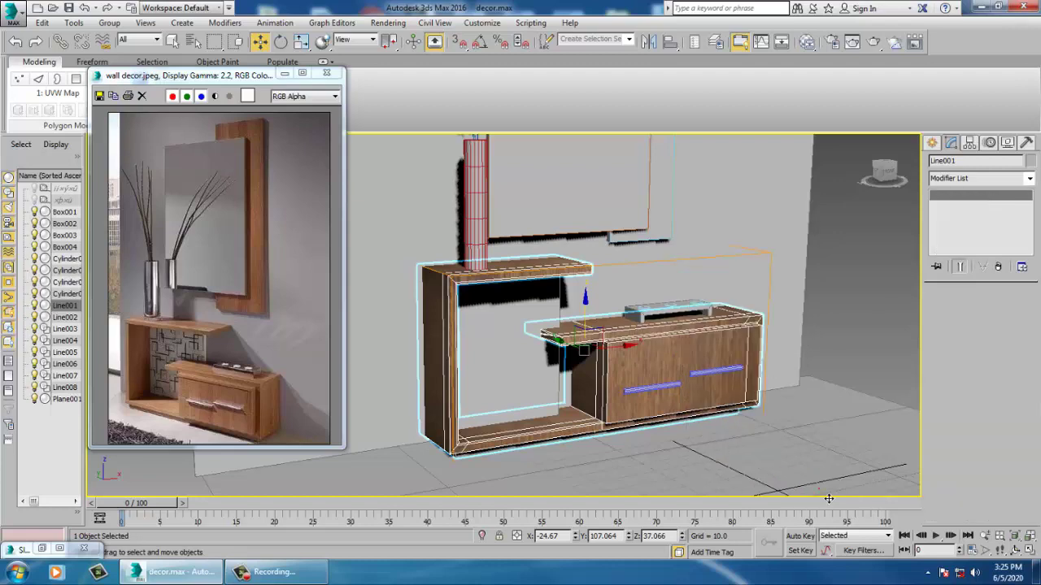
Step: Set the wood VRayMtl's reflection color to a dark gray with value 30
key(m)
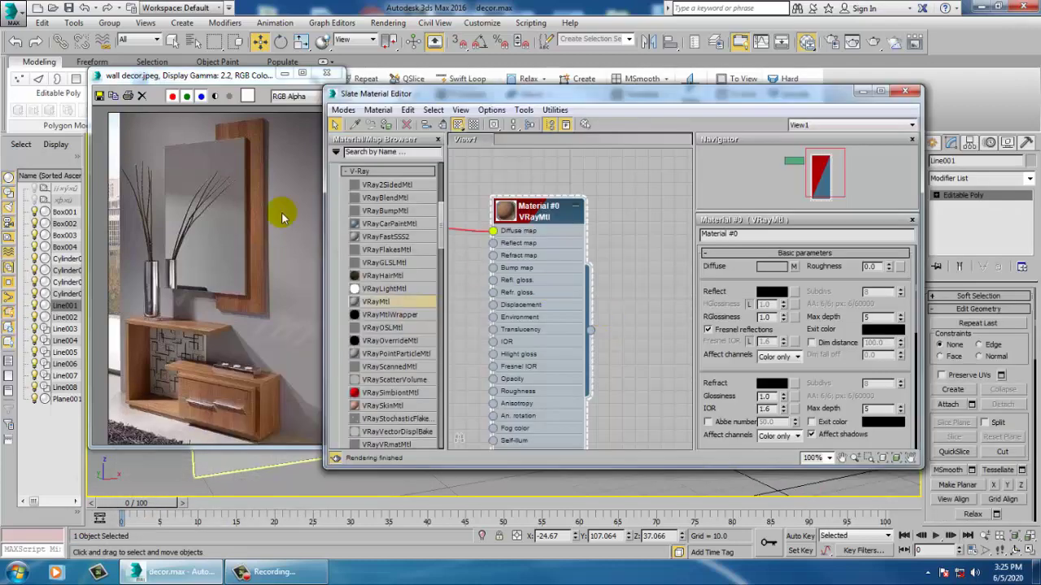
click(773, 291)
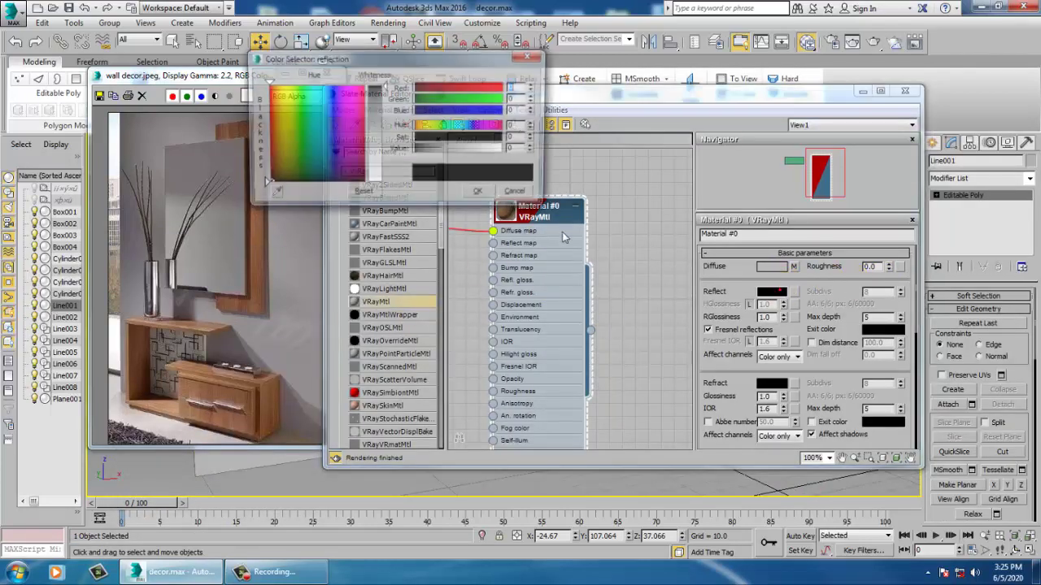
mouse_move(382, 90)
mouse_down()
mouse_move(384, 110)
mouse_move(385, 97)
mouse_up()
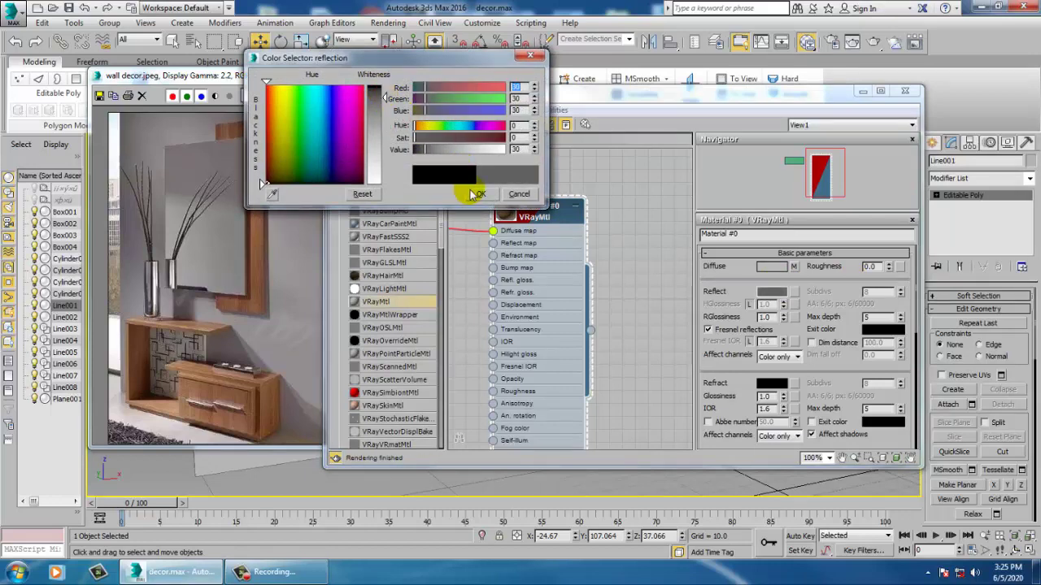
click(477, 195)
Step: Assign the wood material to the tall panel behind the mirror and minimize the Slate editor
drag(512, 90, 102, 410)
middle_drag(596, 301, 630, 391)
click(691, 296)
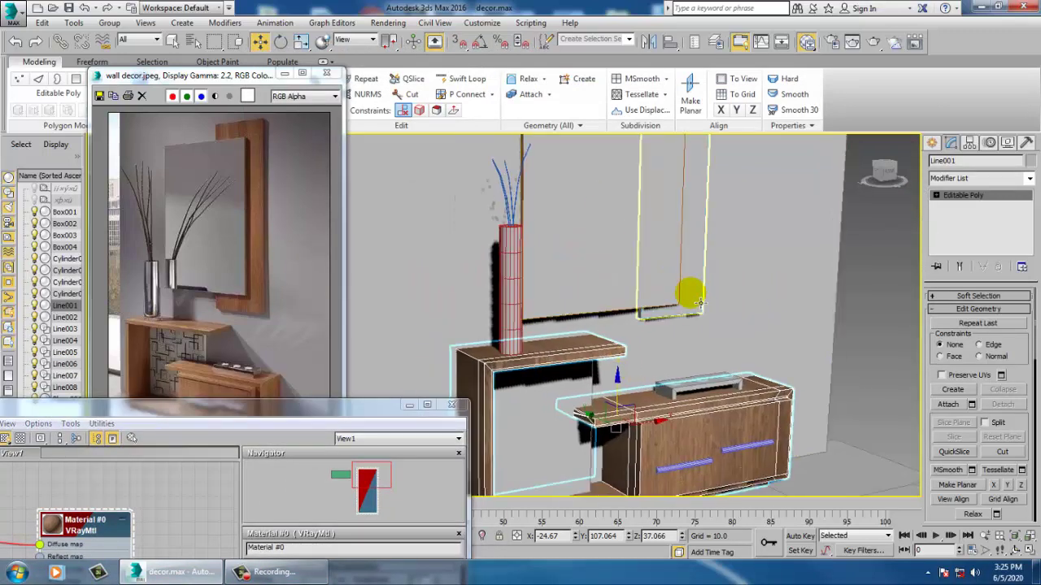
drag(257, 411, 549, 377)
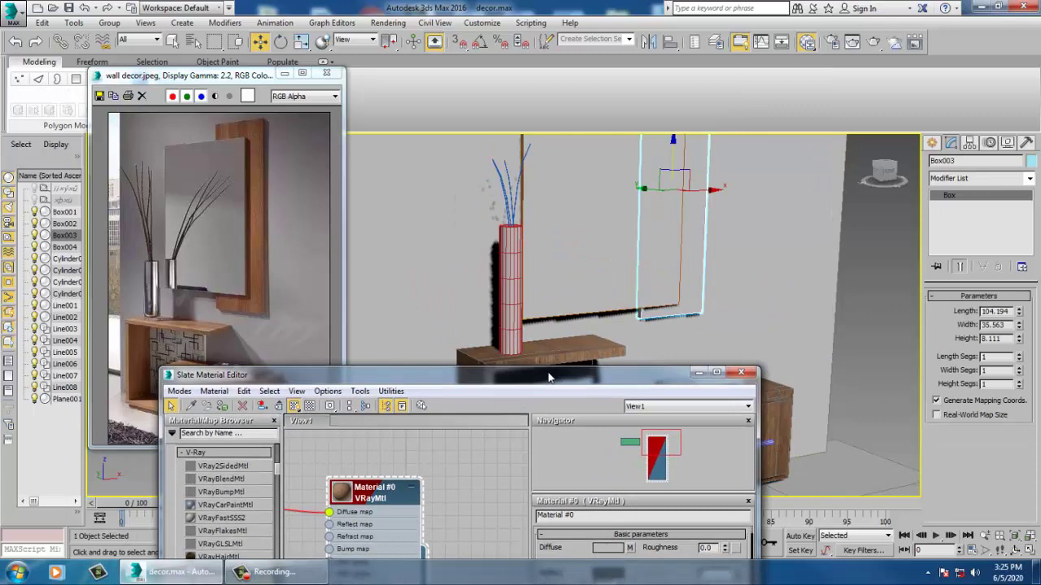
click(222, 408)
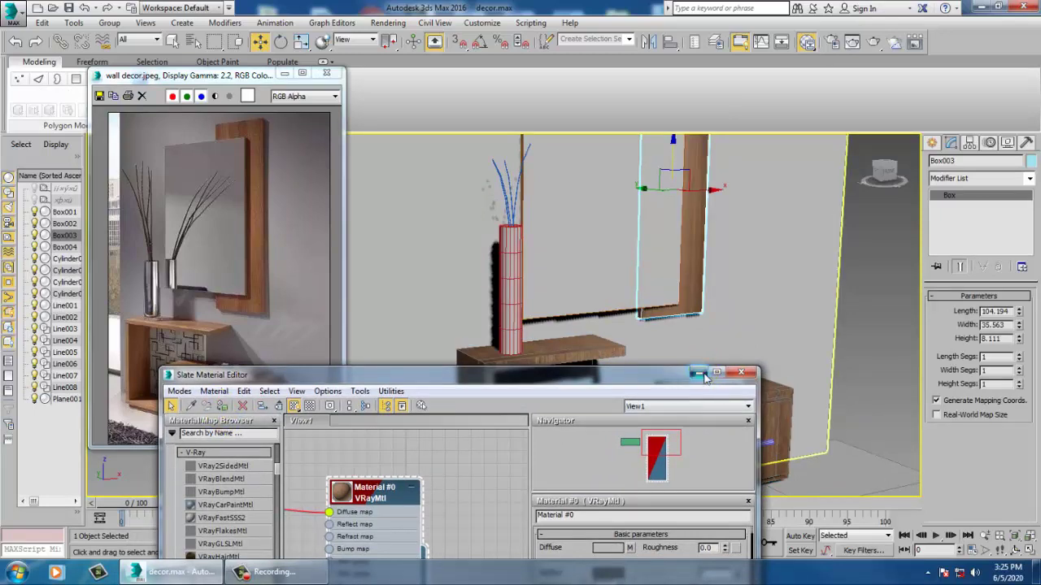
click(700, 373)
Step: Add a UVW Map modifier to the tall panel with Box mapping and a width of about 75.4
click(968, 178)
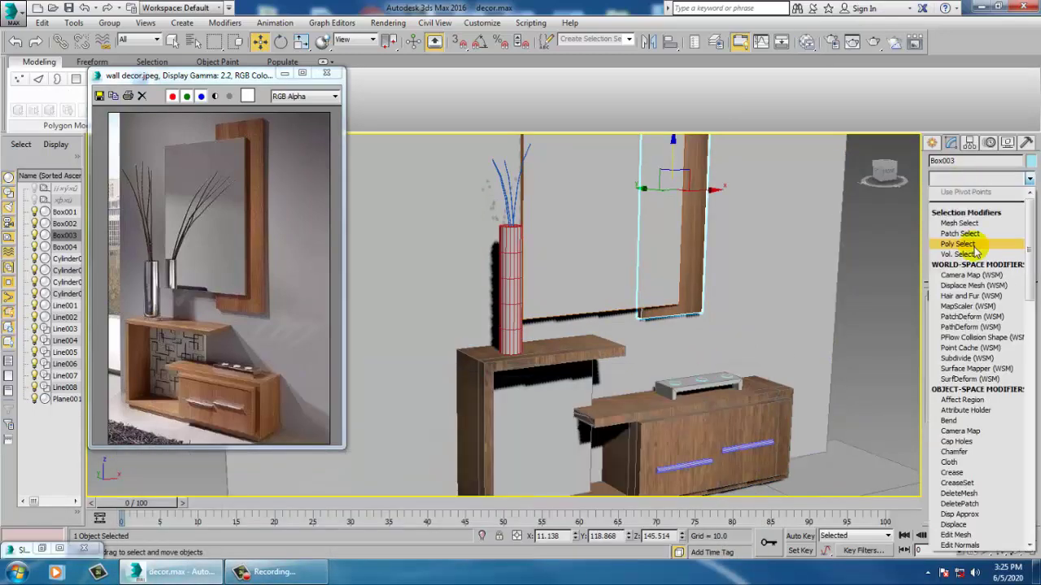
scroll(976, 326, down, 15)
click(966, 431)
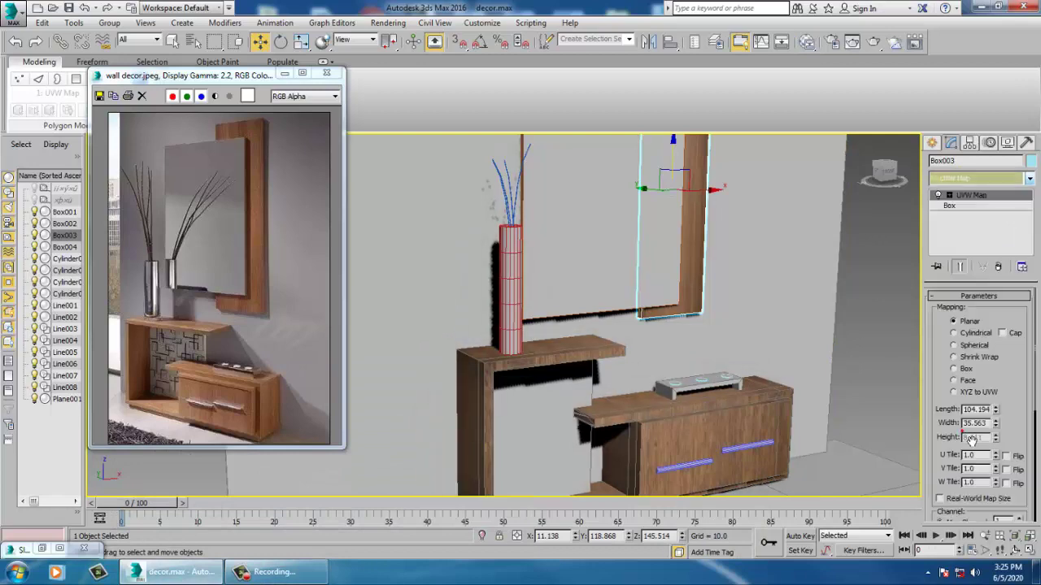
alt+middle_drag(771, 333, 690, 390)
mouse_move(996, 429)
mouse_down()
mouse_move(980, 323)
mouse_move(919, 359)
mouse_up()
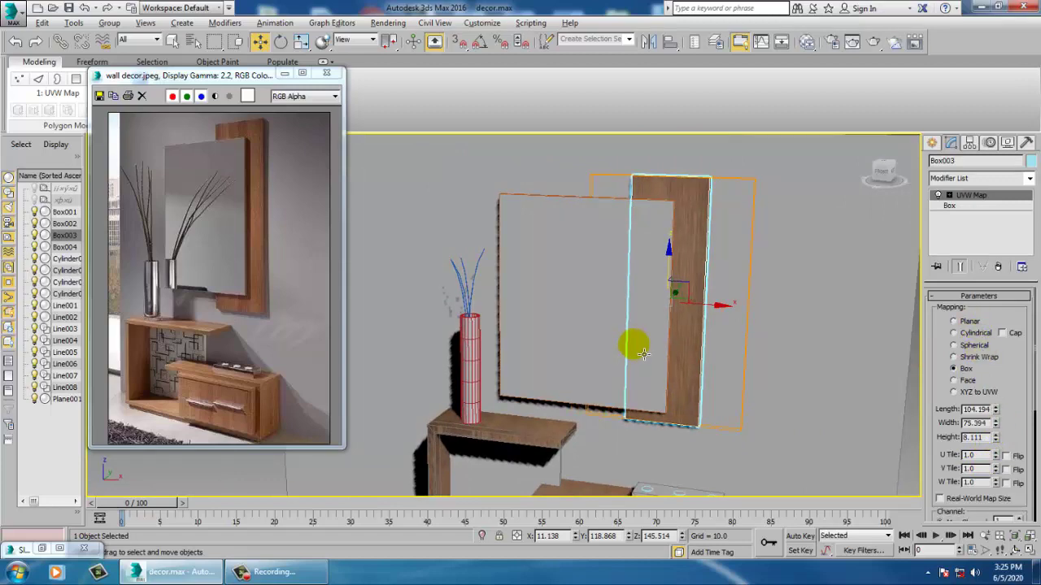
Step: Select the front polygon of the mirror in polygon sub-object mode
alt+middle_drag(631, 344, 496, 282)
click(605, 278)
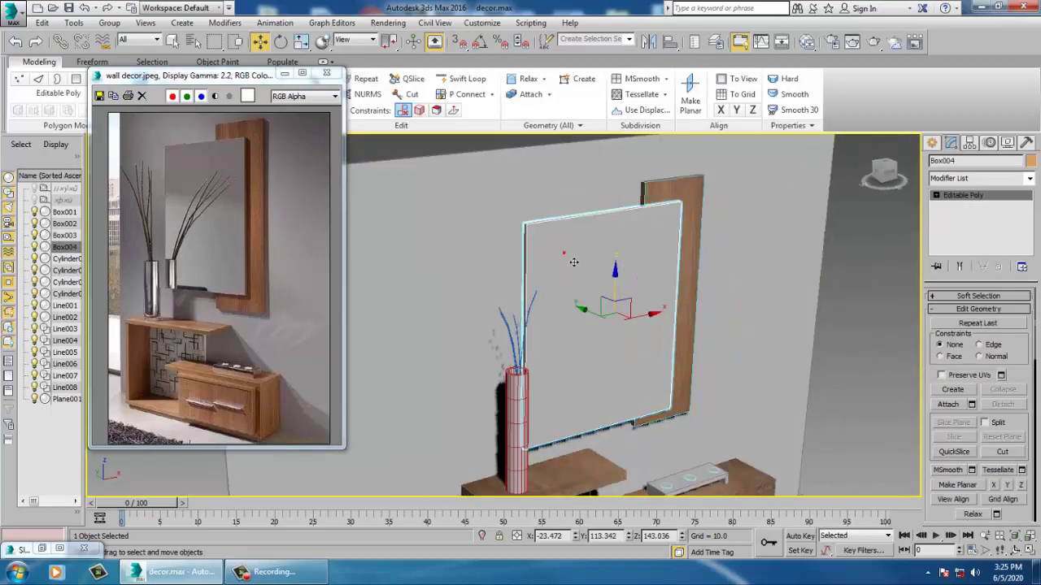
click(936, 196)
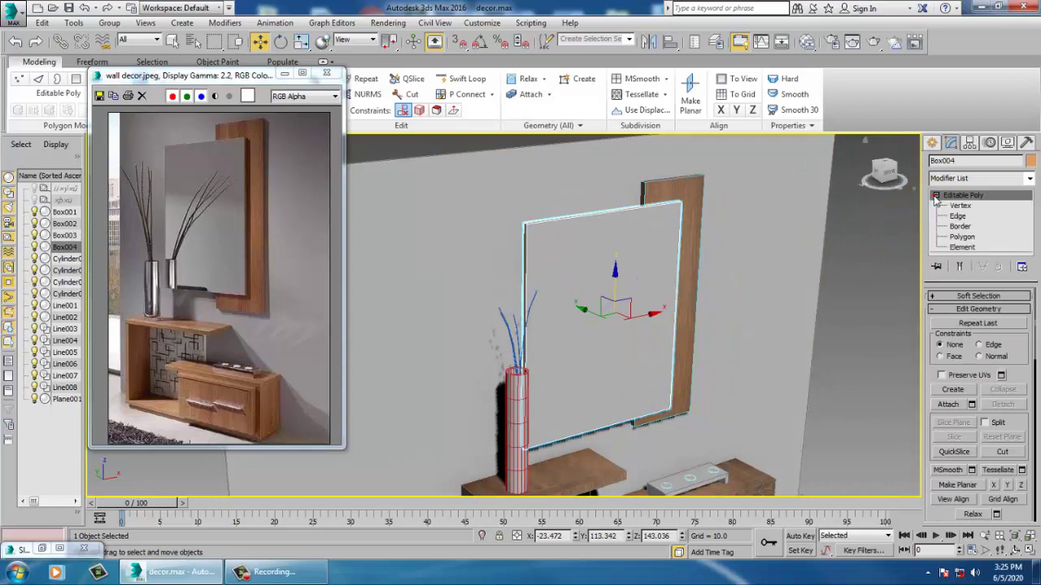
click(968, 237)
click(576, 272)
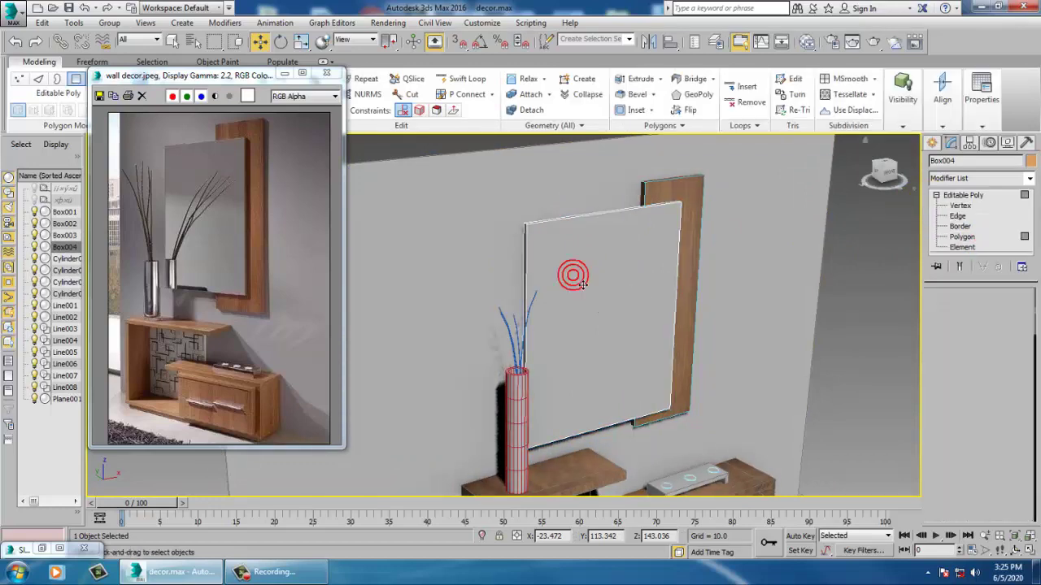
Step: Enlarge the Slate editor, add a new VRayMtl for the mirror, and set its reflection color to white
key(m)
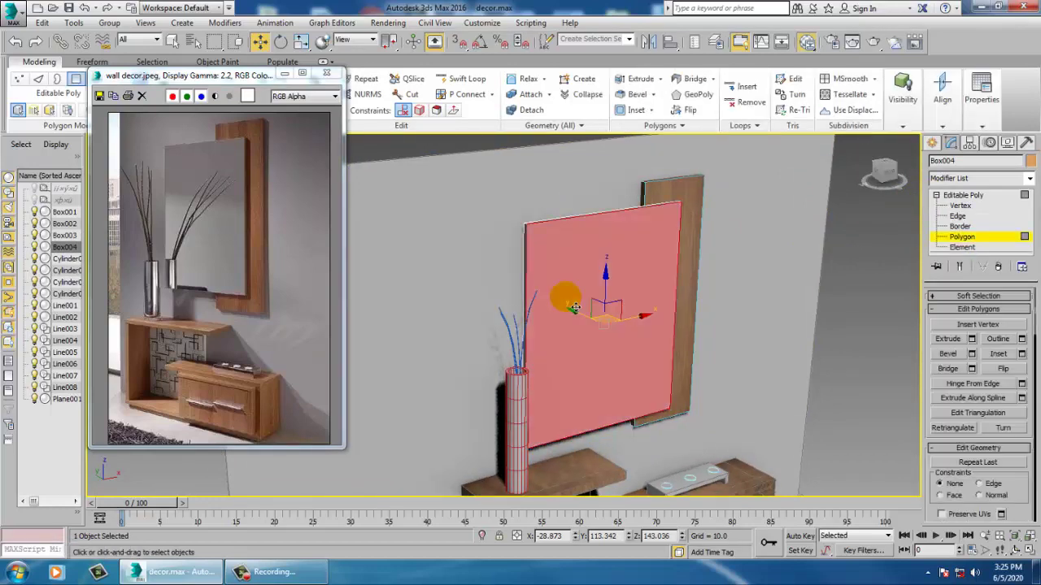
drag(428, 381, 429, 82)
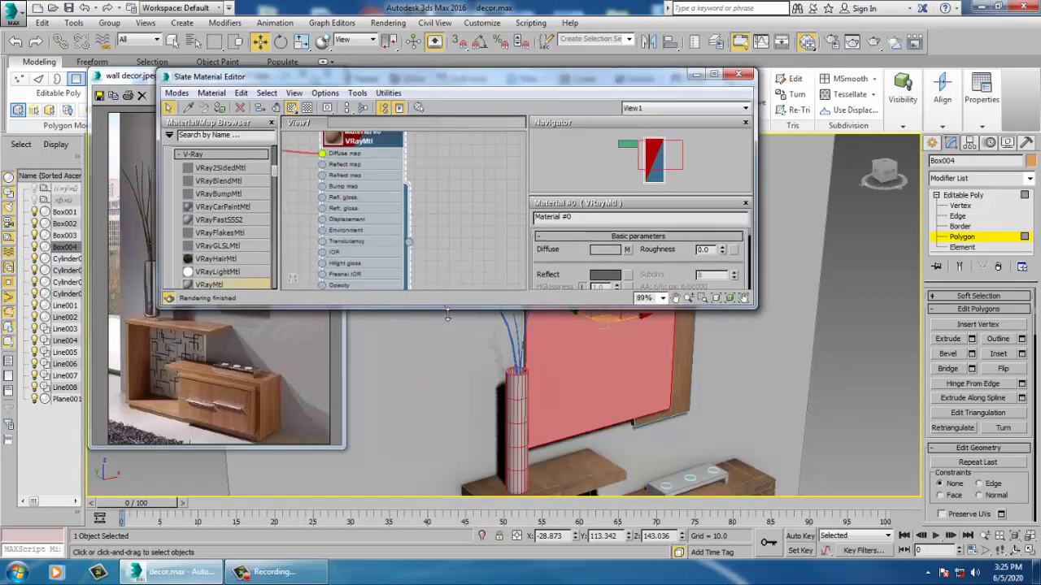
drag(447, 316, 448, 486)
drag(516, 274, 455, 259)
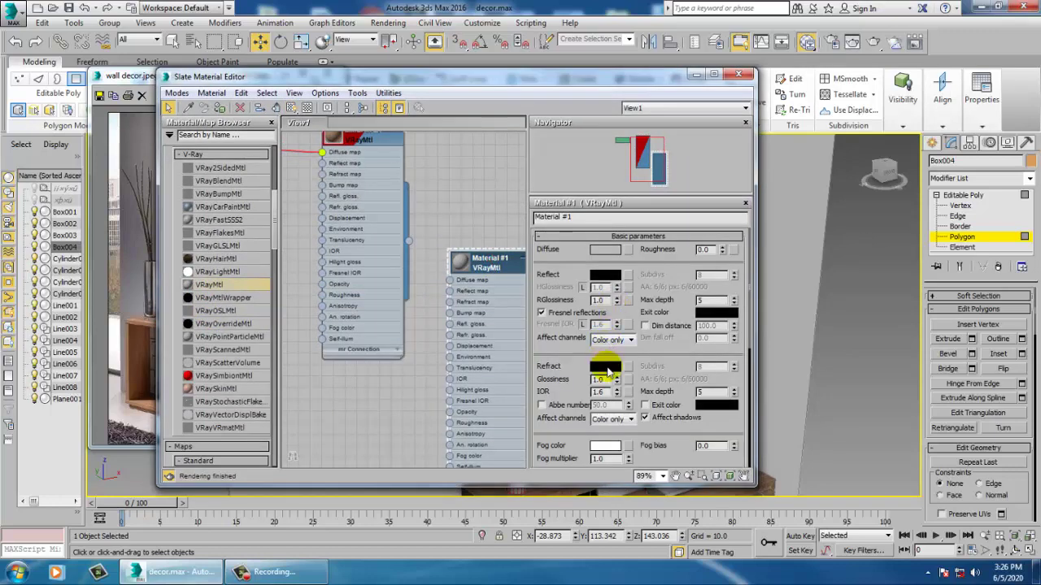
click(602, 277)
drag(383, 131, 398, 192)
click(480, 195)
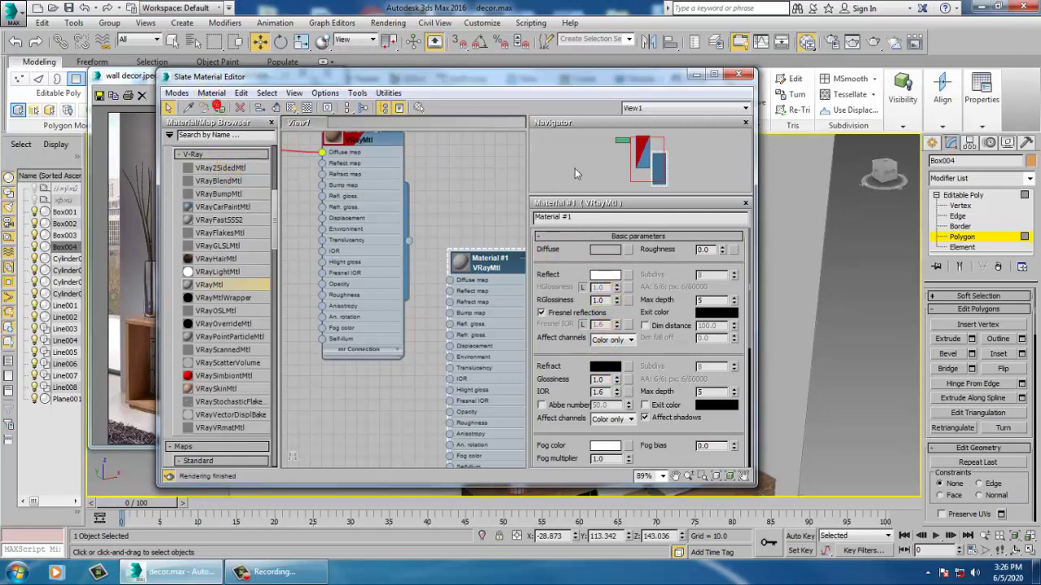
Step: Set the mirror material's diffuse to black, assign it to the selected front polygon shown shaded in the viewport, and minimize the editor
click(605, 250)
drag(394, 145, 387, 84)
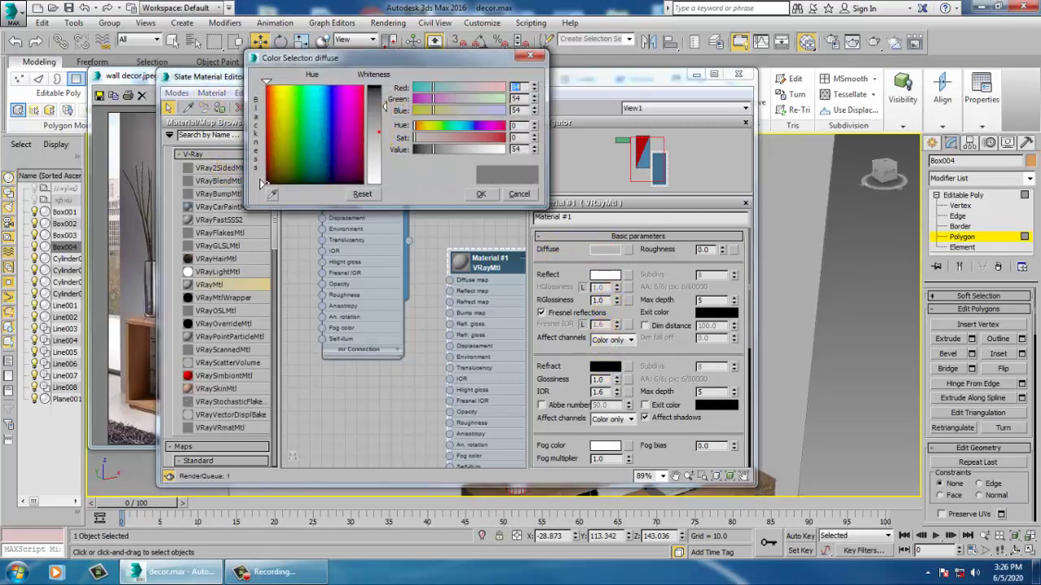
click(517, 197)
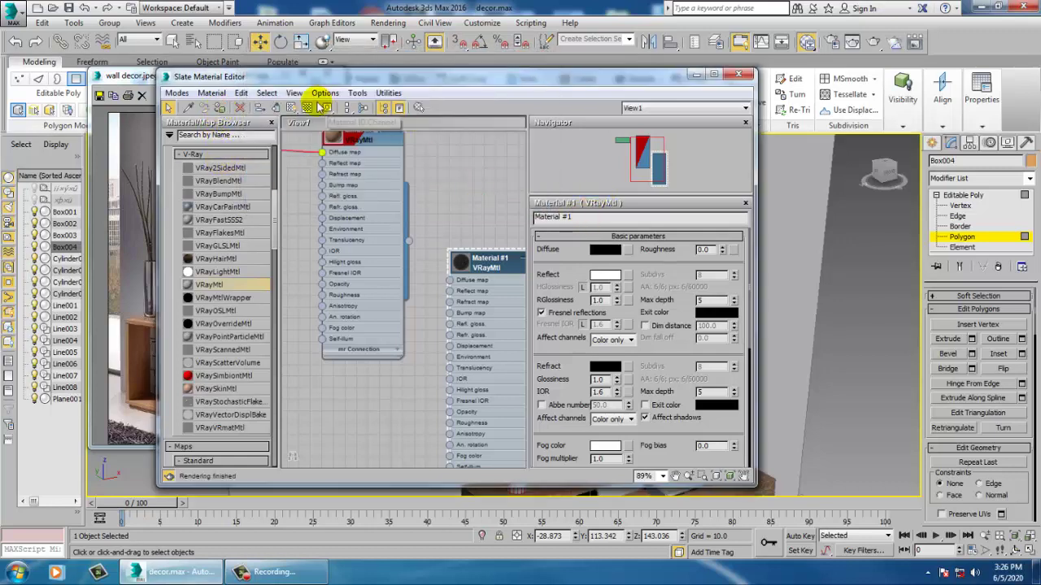
click(287, 107)
click(694, 70)
click(695, 73)
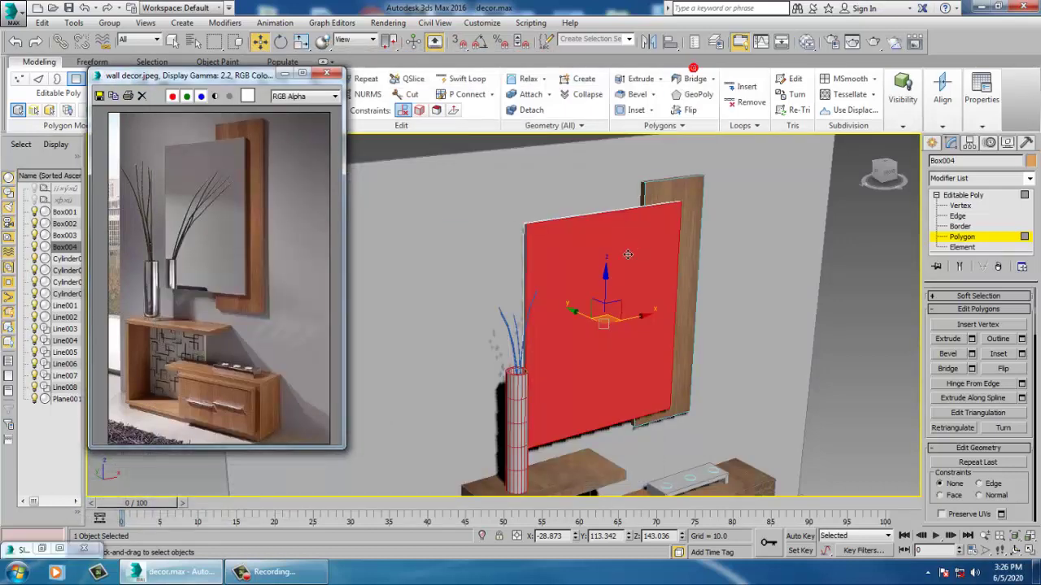
Step: Invert the polygon selection to the mirror's remaining faces and assign them a new VRayMtl with a white diffuse color
mouse_move(659, 325)
alt+middle_down()
mouse_move(667, 295)
mouse_move(659, 305)
alt+middle_up()
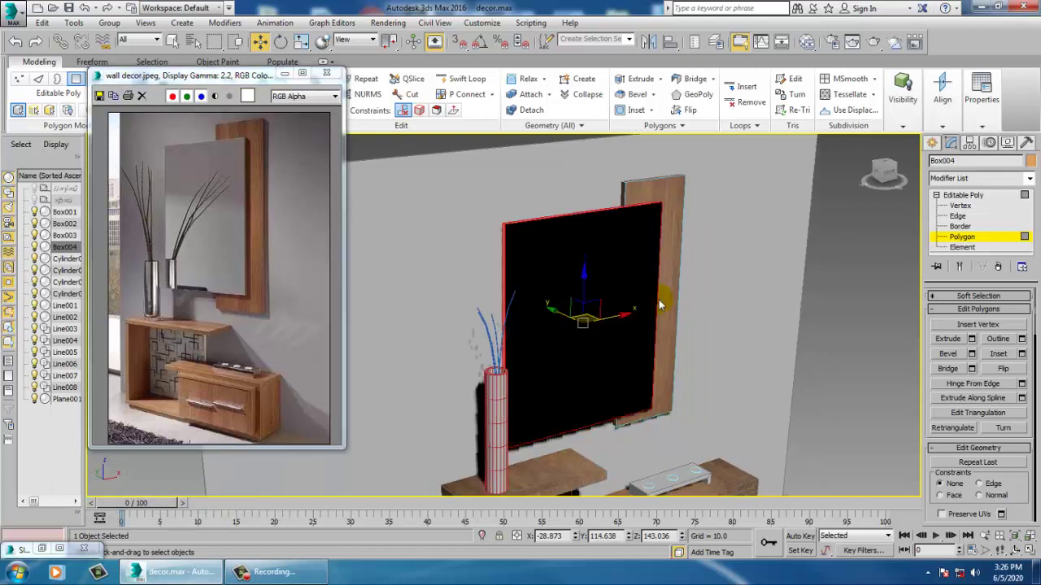
alt+middle_drag(652, 363, 643, 317)
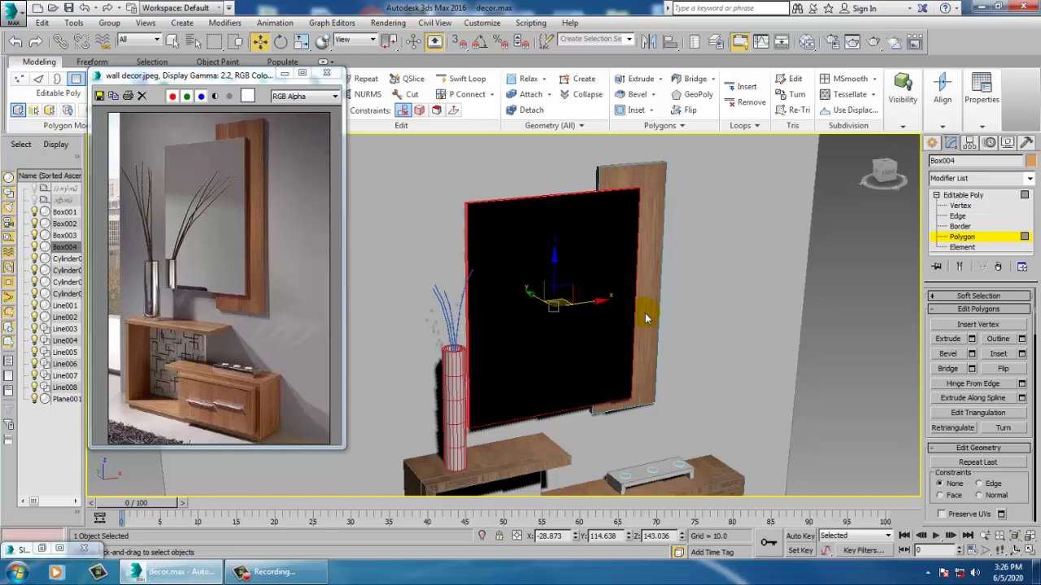
key(m)
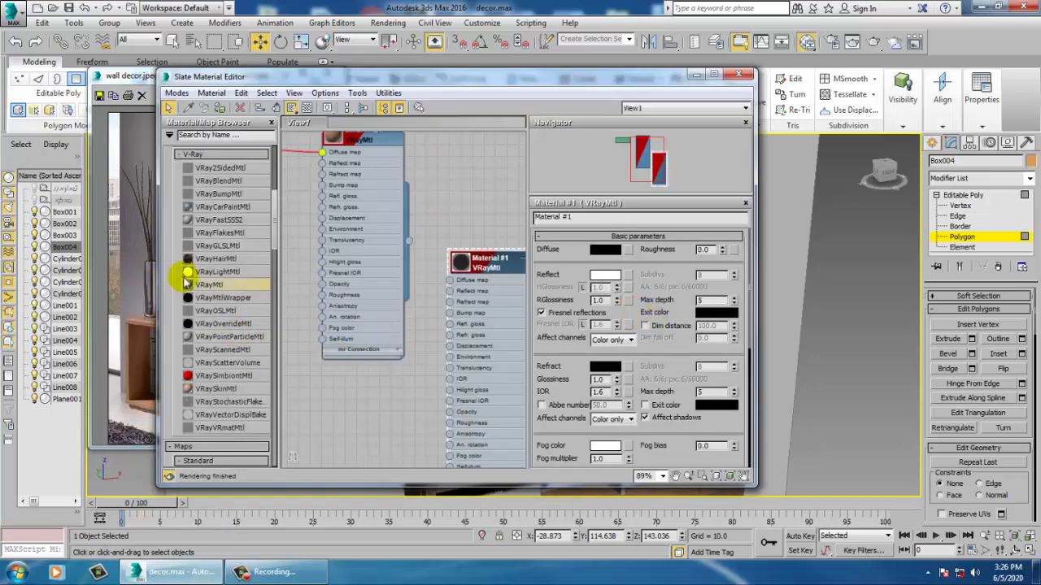
drag(387, 419, 386, 406)
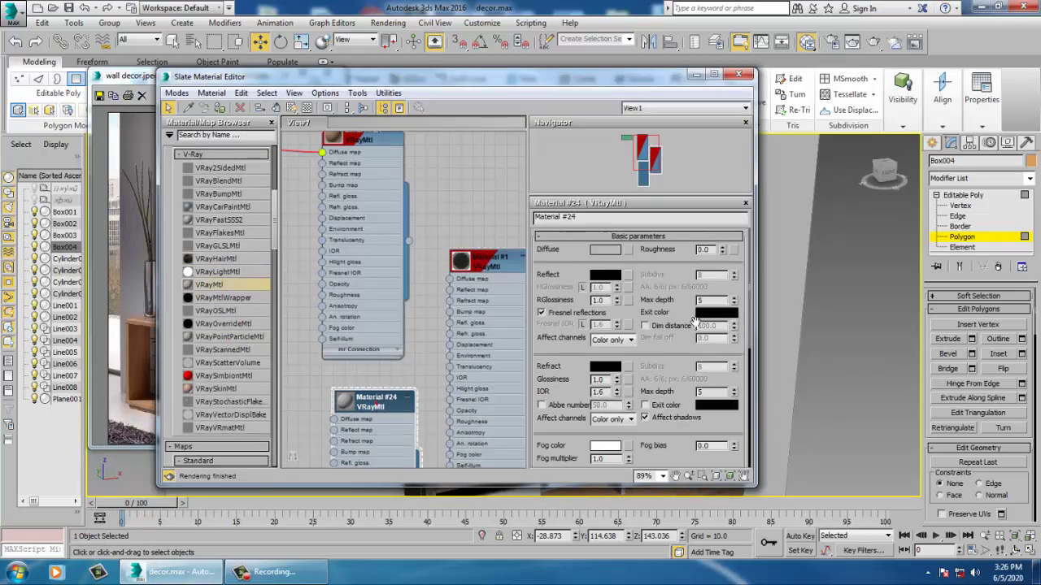
click(605, 249)
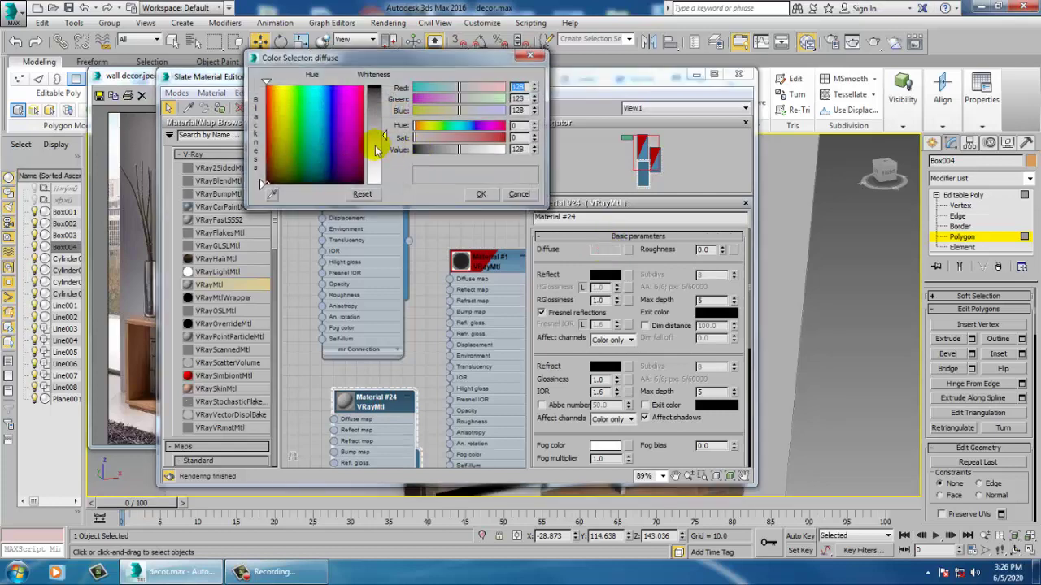
drag(377, 150, 436, 200)
click(482, 194)
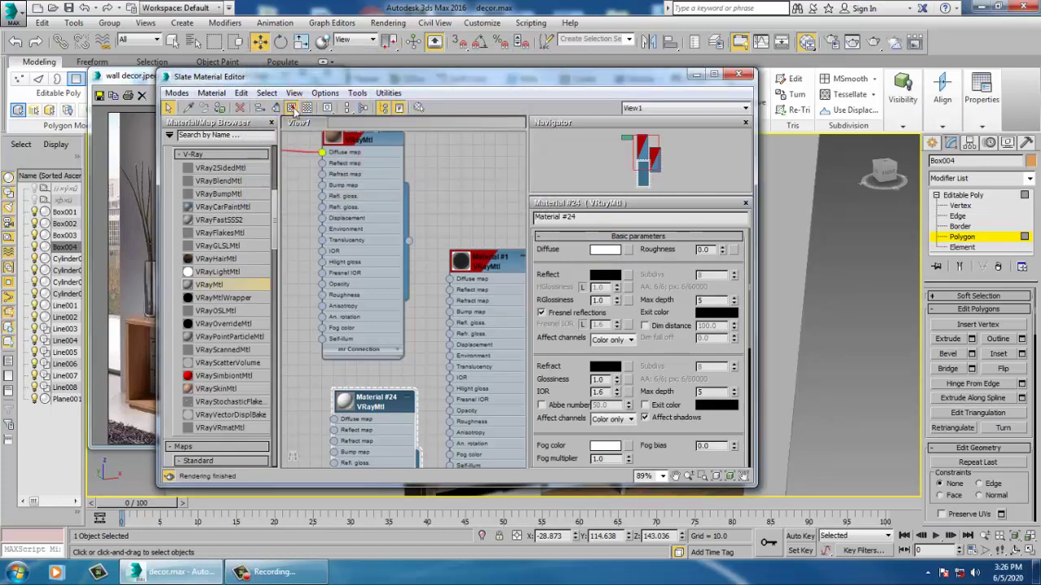
click(694, 75)
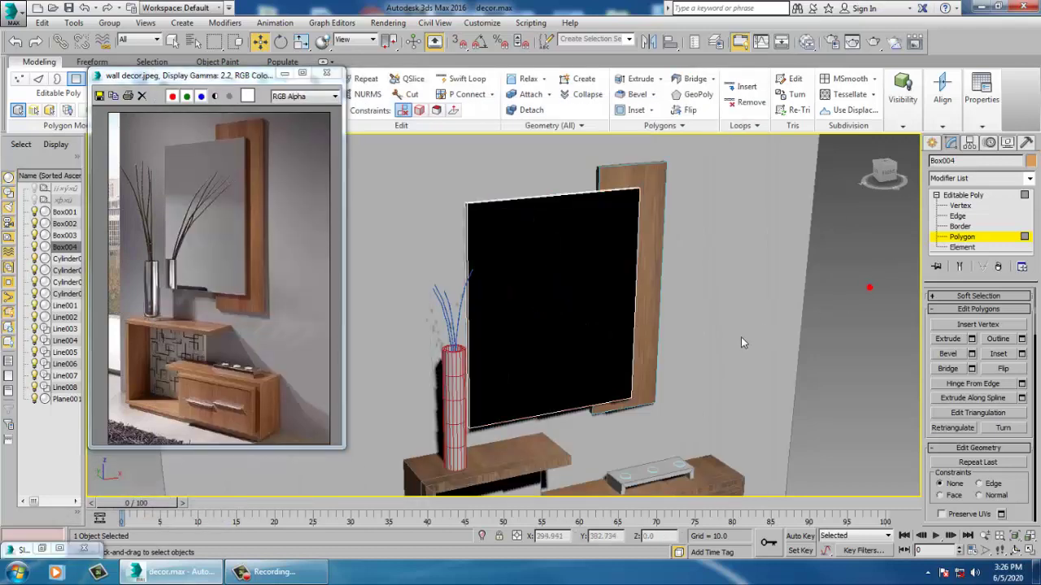
Step: Leave polygon editing on the mirror and select the back wall
middle_drag(674, 302, 687, 206)
alt+middle_drag(638, 296, 646, 298)
middle_drag(656, 366, 664, 197)
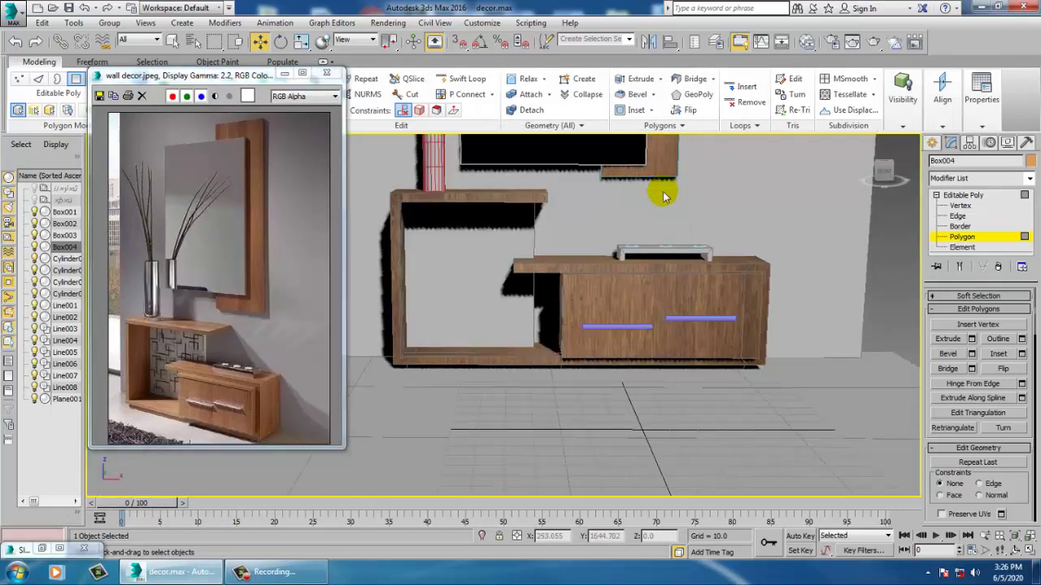
alt+middle_drag(650, 298, 667, 303)
middle_drag(667, 319, 669, 360)
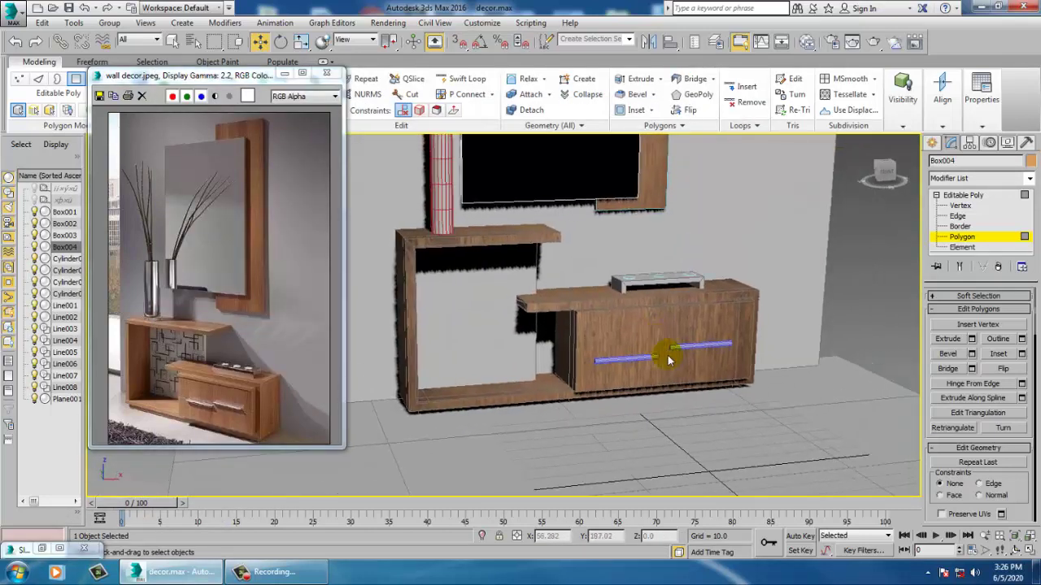
click(978, 197)
middle_drag(413, 206, 437, 291)
click(405, 263)
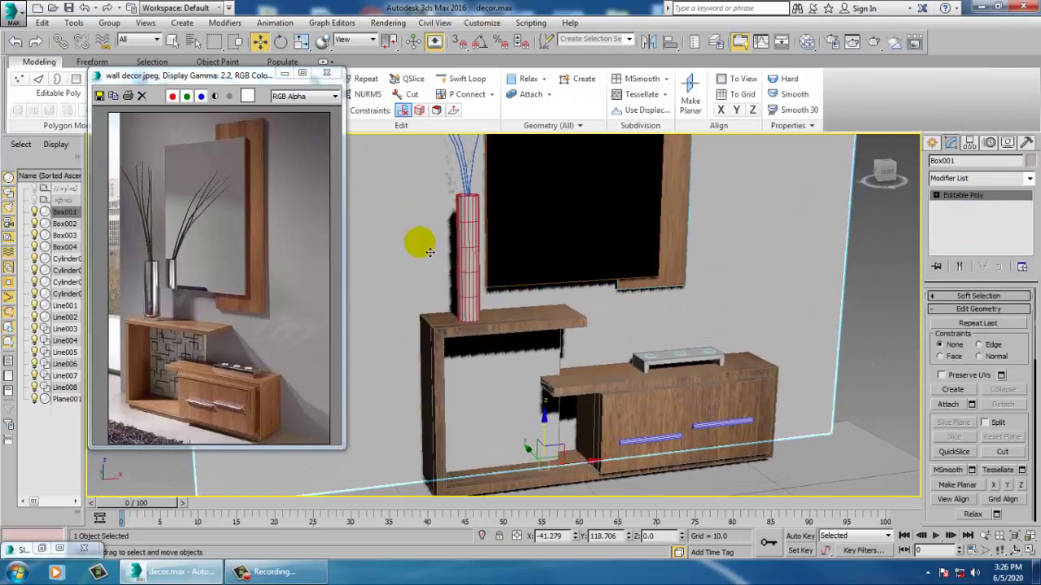
middle_drag(430, 252, 438, 254)
Step: Create another VRayMtl with a light beige diffuse color and assign it to the back wall
key(m)
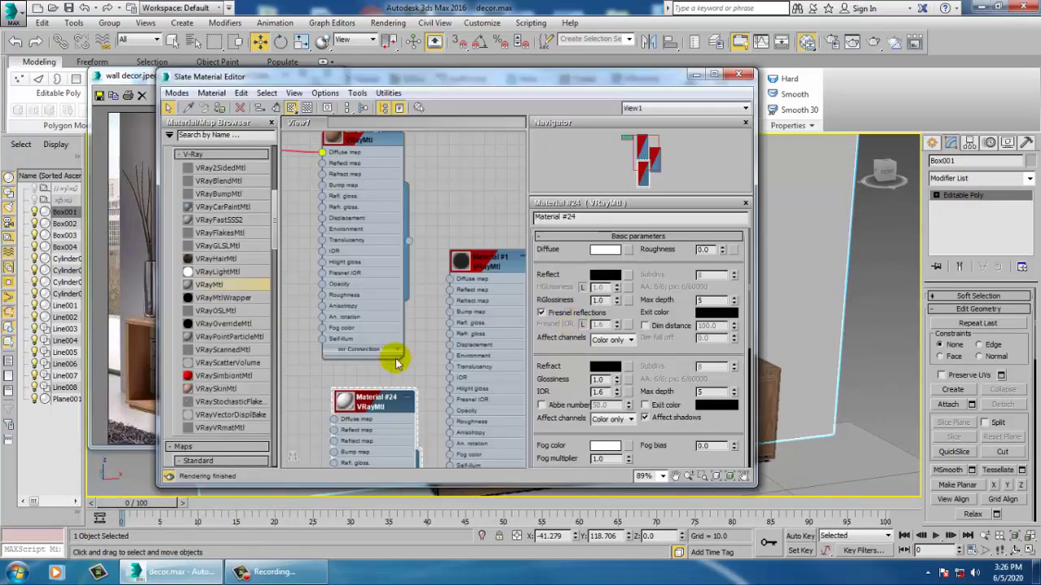
middle_drag(395, 353, 414, 207)
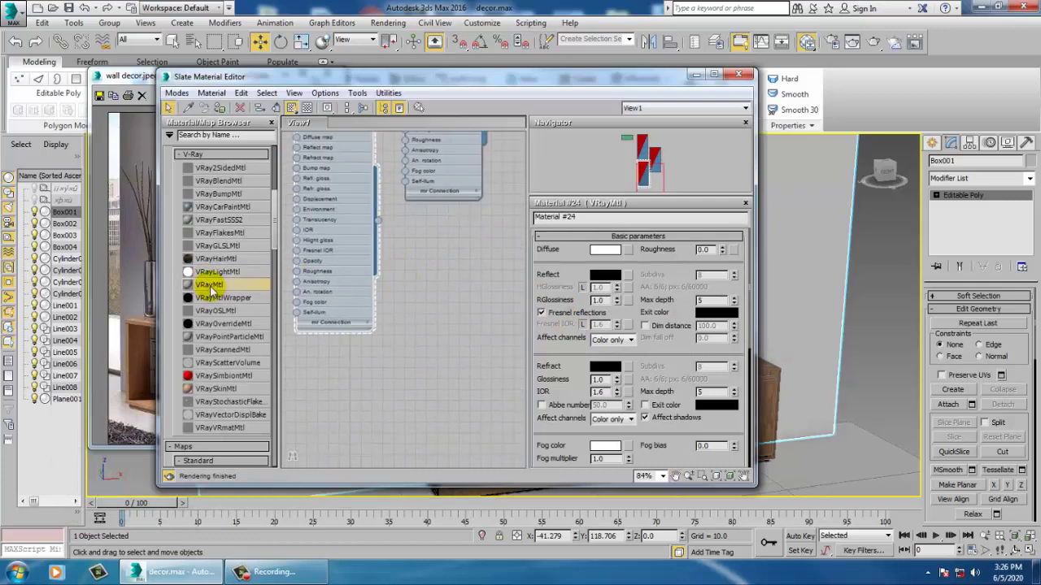
drag(429, 286, 392, 279)
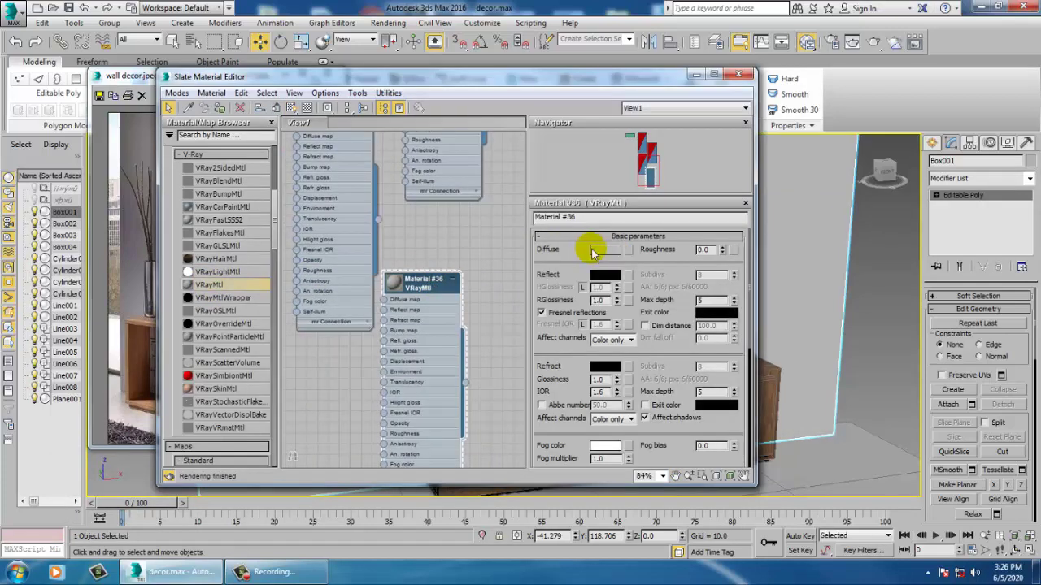
click(615, 249)
drag(270, 161, 273, 145)
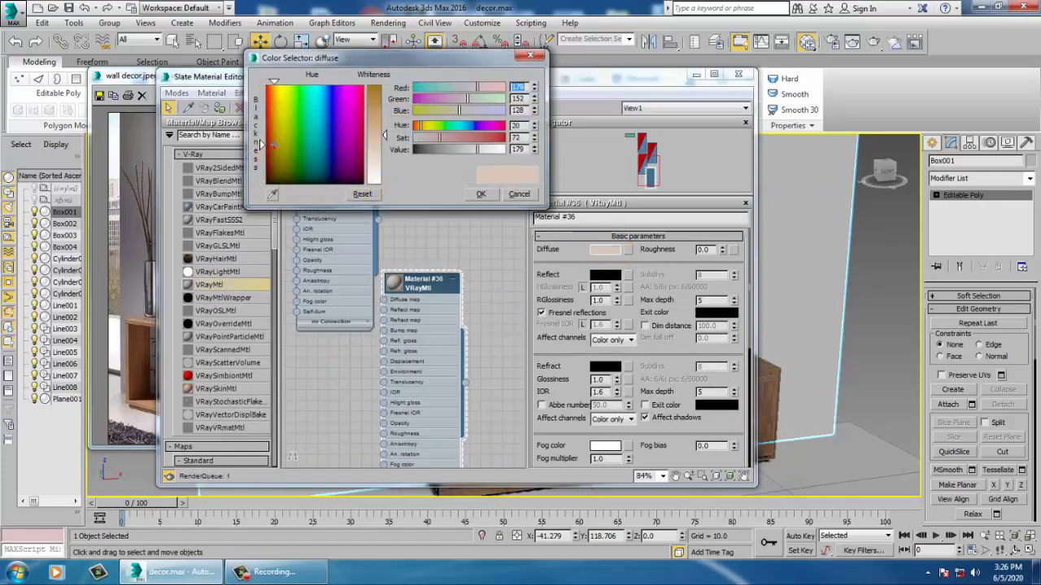
click(484, 195)
click(219, 109)
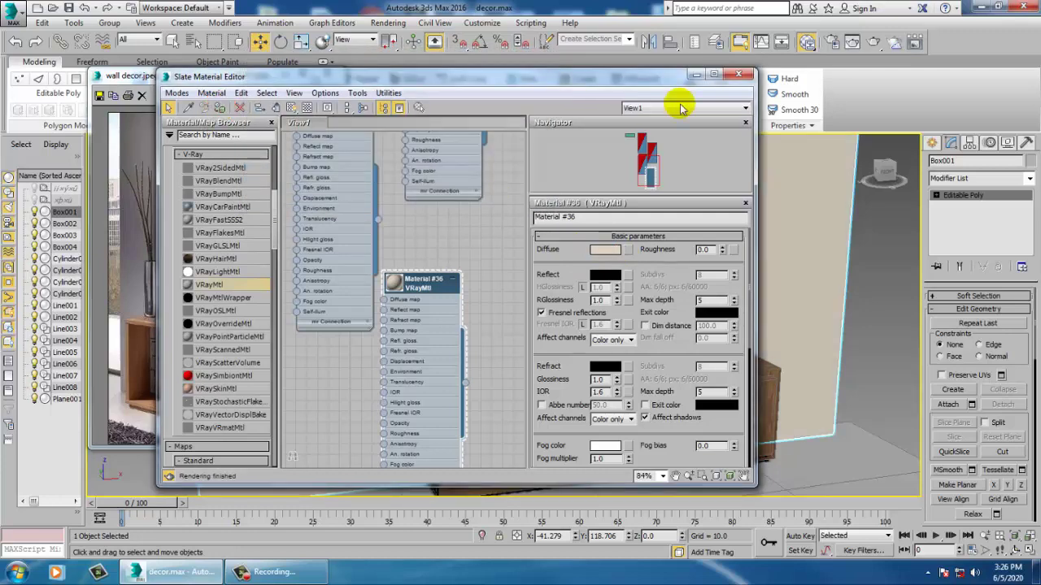
Step: Select the floor plane and add a new VRayMtl for it in the material view
click(748, 77)
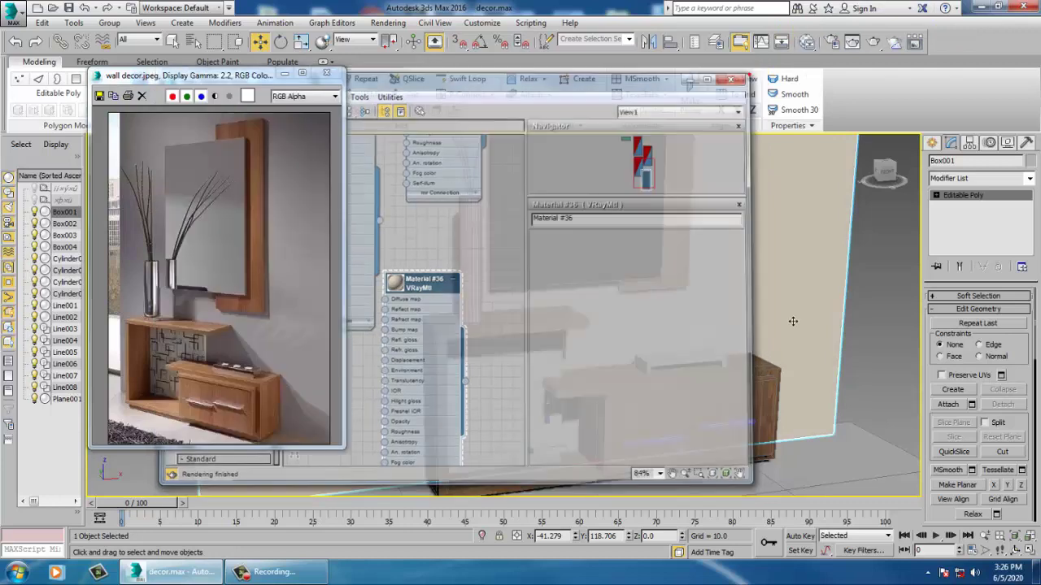
middle_drag(721, 255, 710, 228)
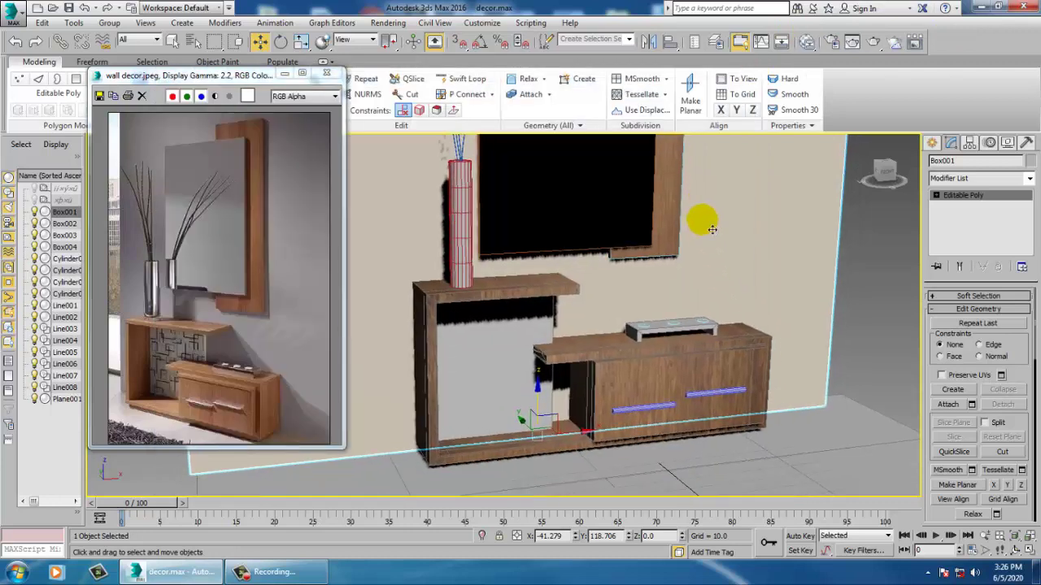
click(558, 469)
key(m)
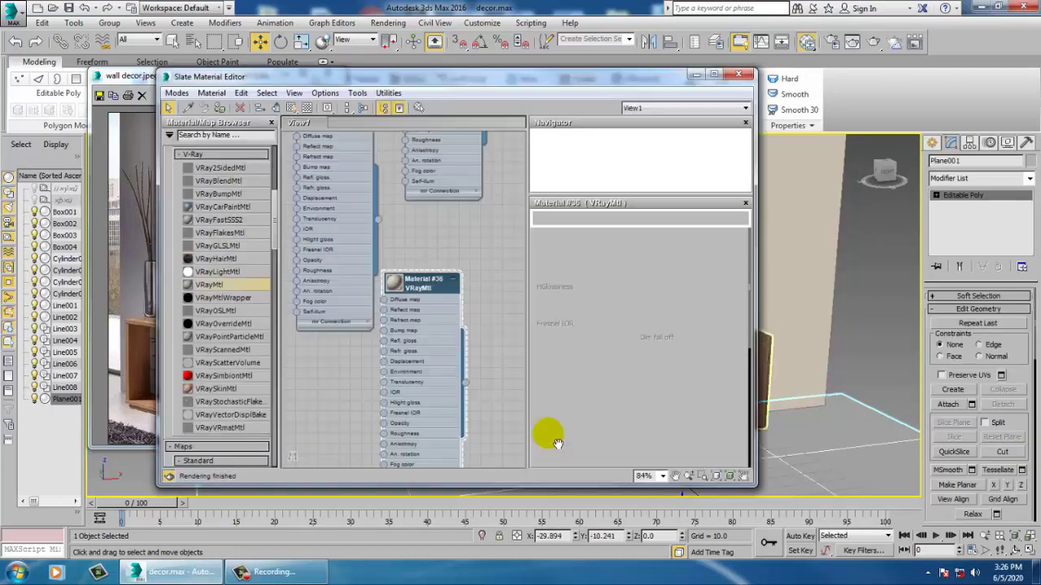
middle_drag(408, 359, 276, 200)
scroll(245, 244, up, 1)
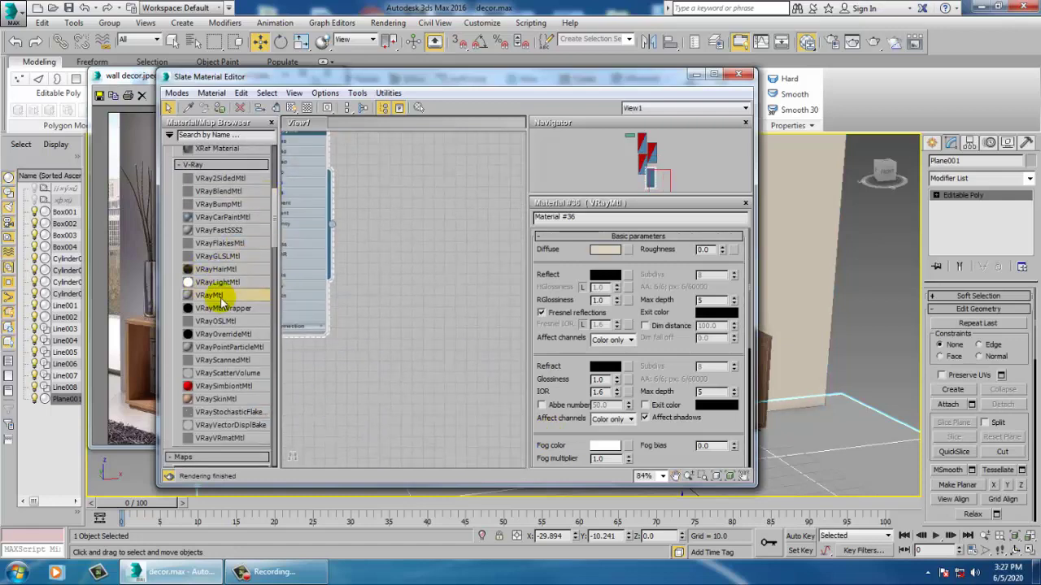
drag(418, 285, 474, 258)
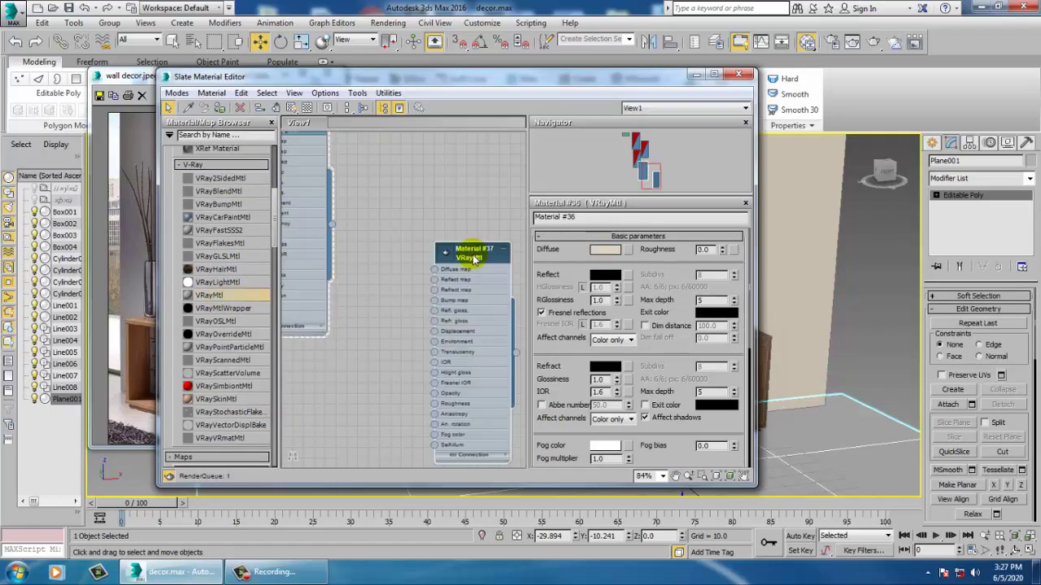
Step: Load the flooring bitmap into the new material's diffuse map, apply it to the floor plane and show the texture in the viewport
click(630, 251)
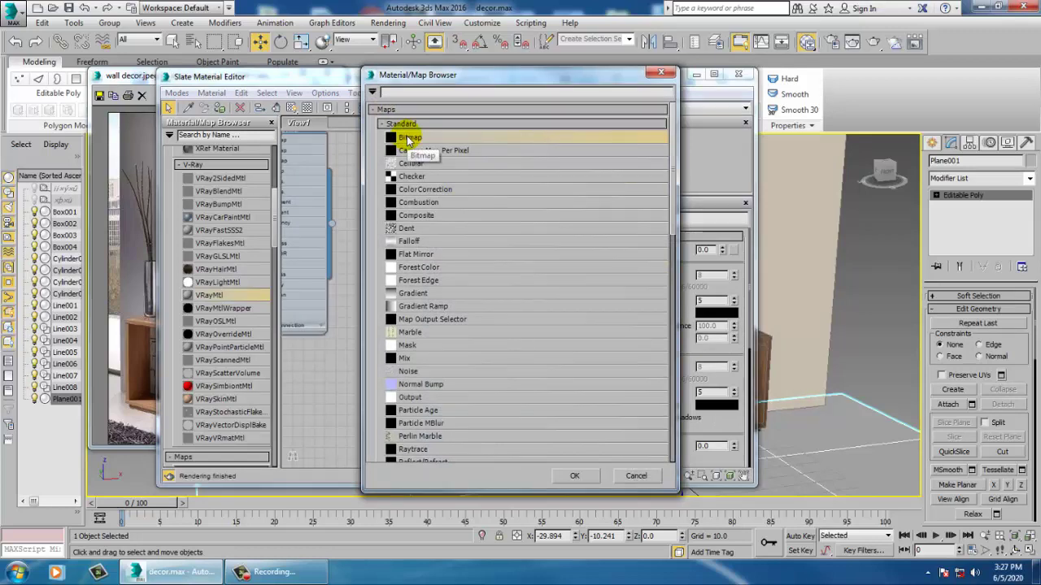
double_click(409, 138)
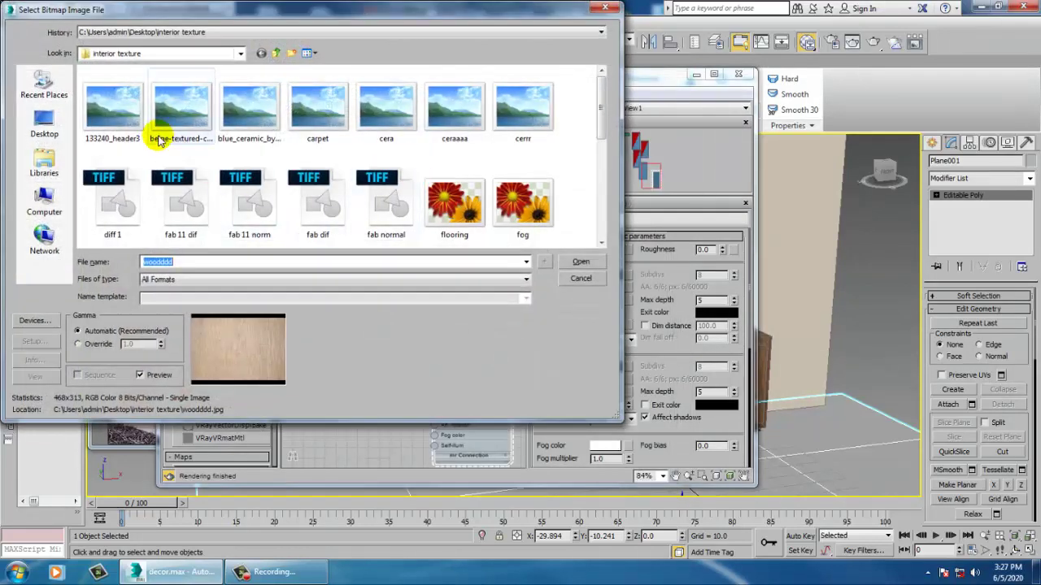
click(131, 128)
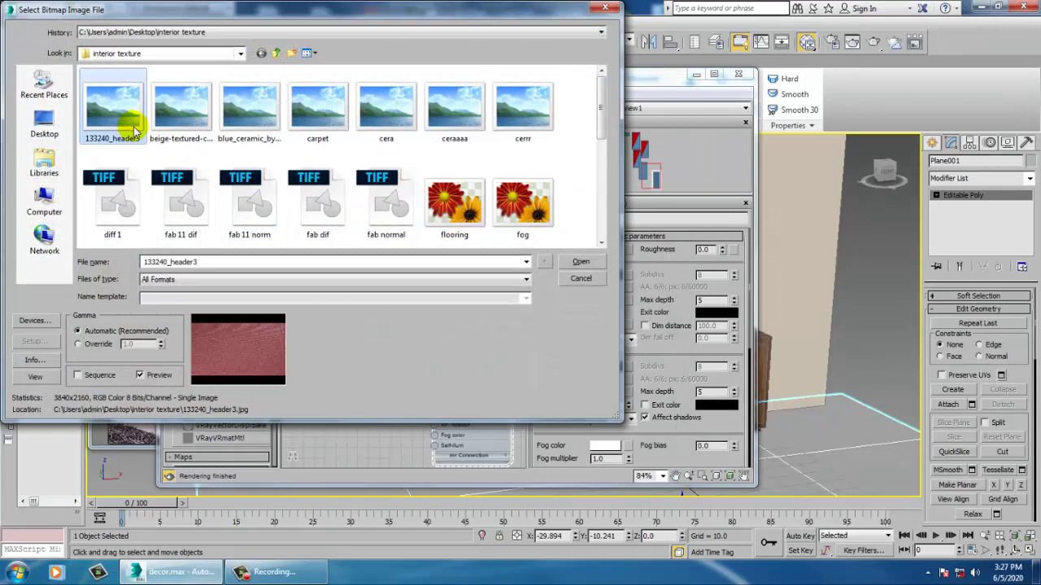
key(Right)
key(Right)
key(Right)
key(Right)
key(Right)
key(Right)
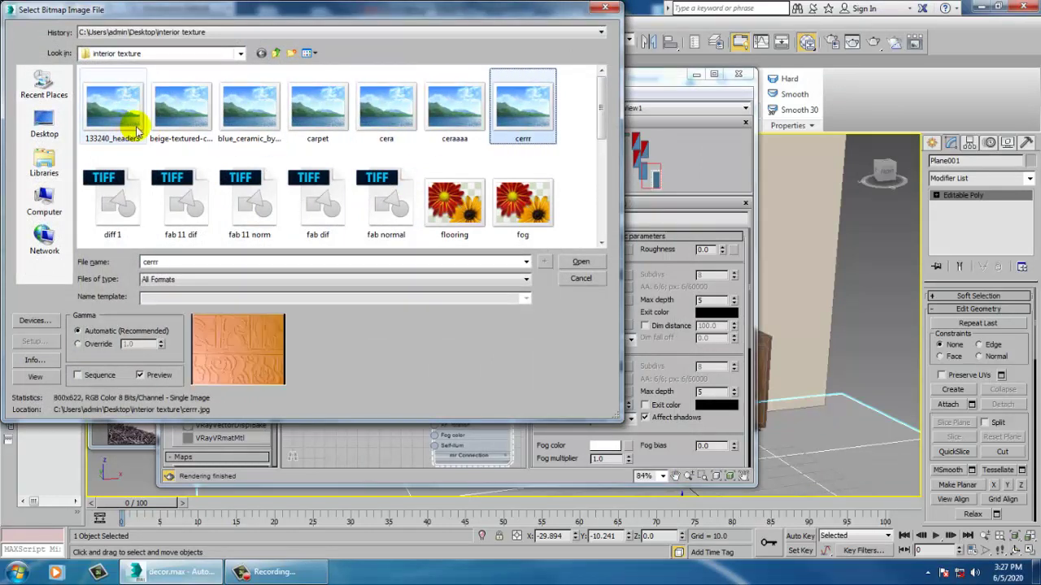
key(Down)
key(Left)
key(Left)
key(Right)
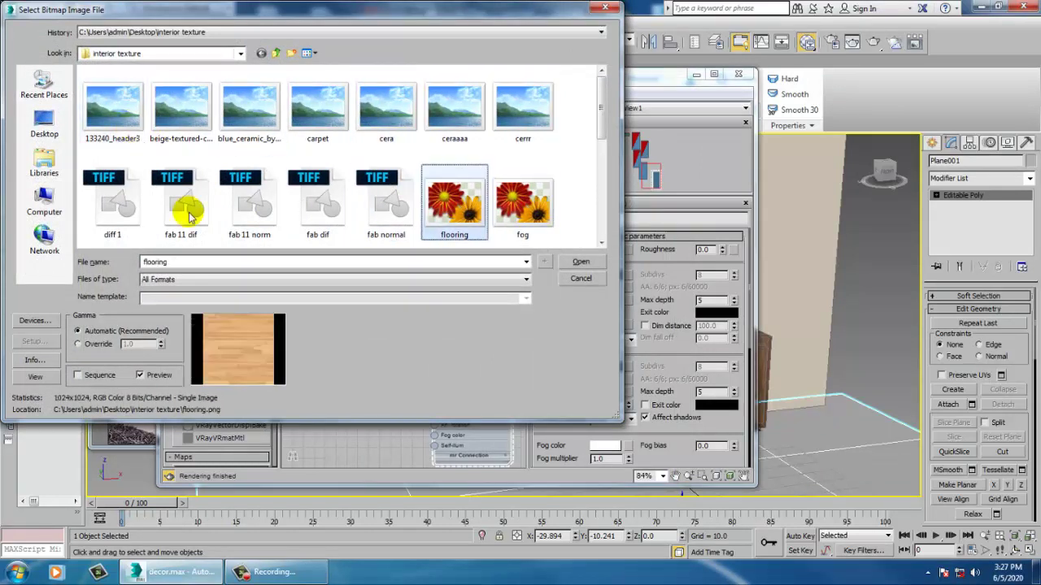
click(581, 261)
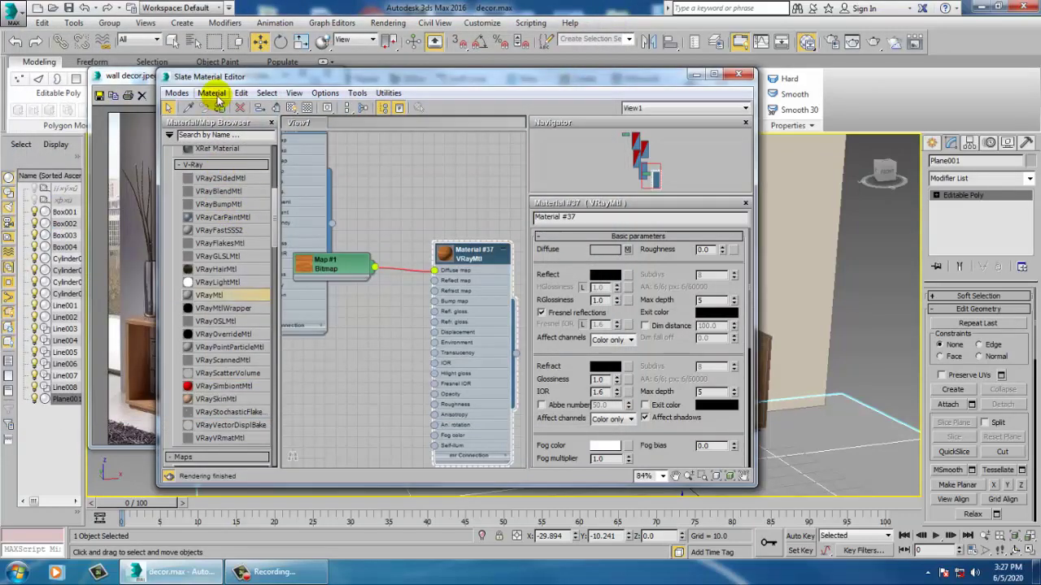
click(291, 108)
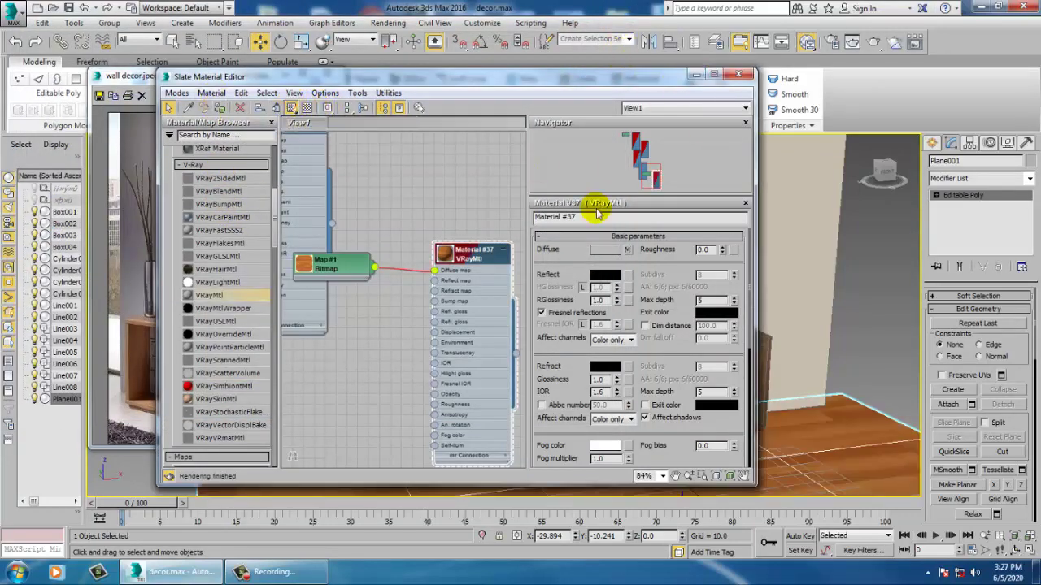
Step: Set the floor material's reflection color to a medium gray
click(608, 276)
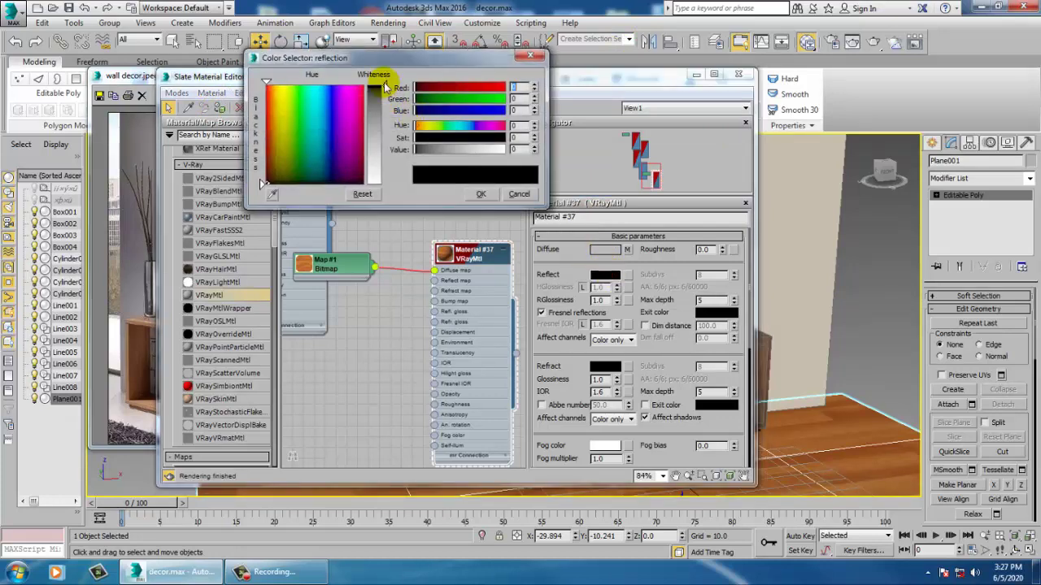
drag(386, 87, 379, 155)
click(480, 194)
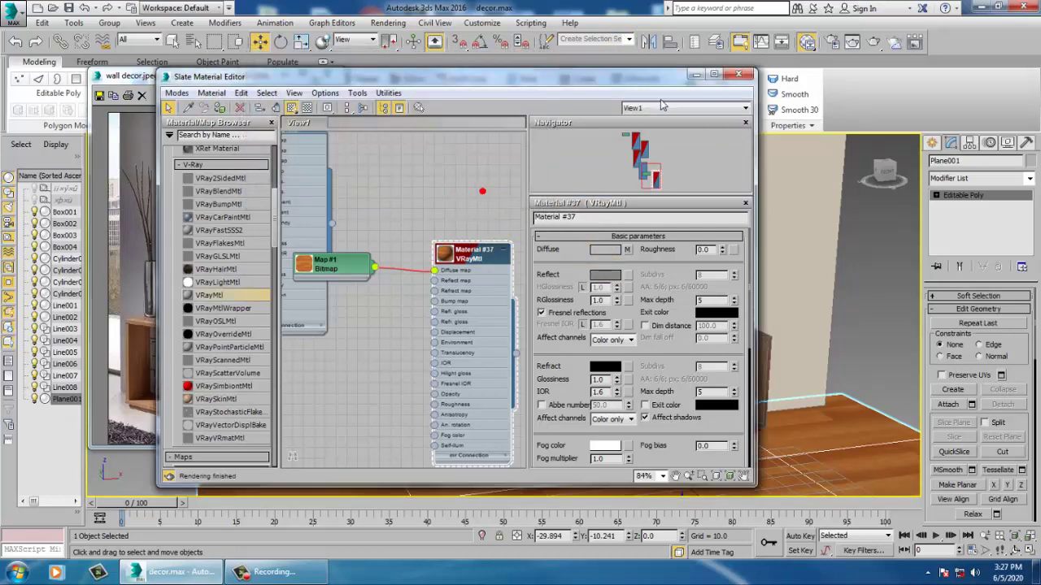
Step: Select the vase on the console and create a new VRayMtl named metal
drag(657, 82, 991, 217)
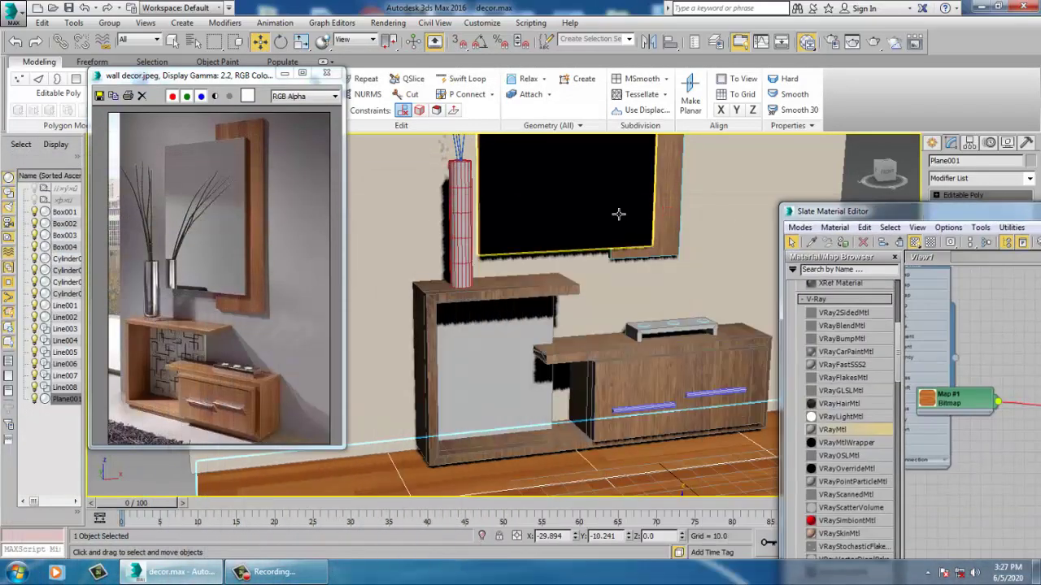
middle_drag(619, 214, 514, 295)
click(490, 286)
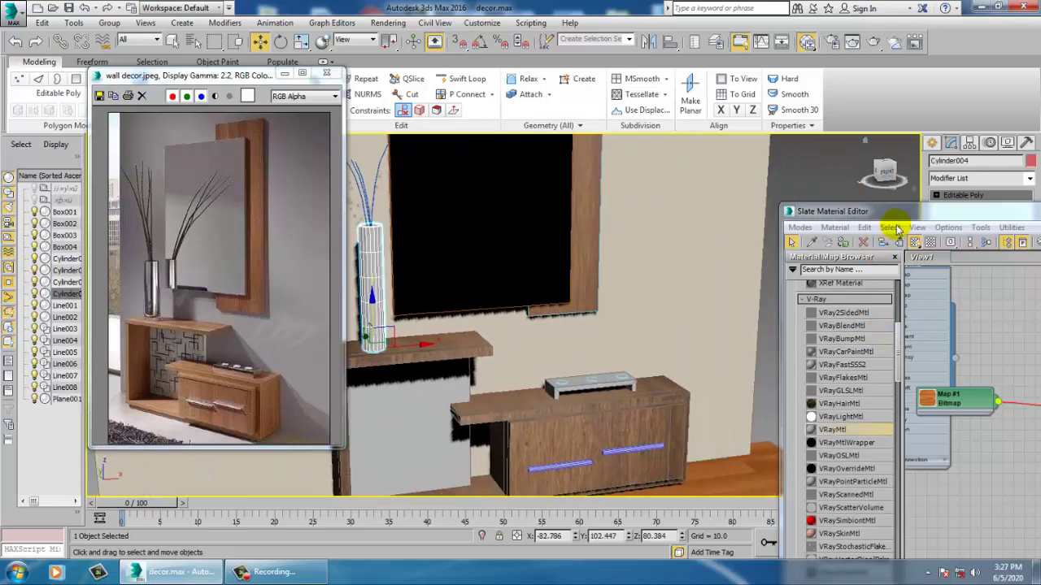
drag(894, 212, 555, 76)
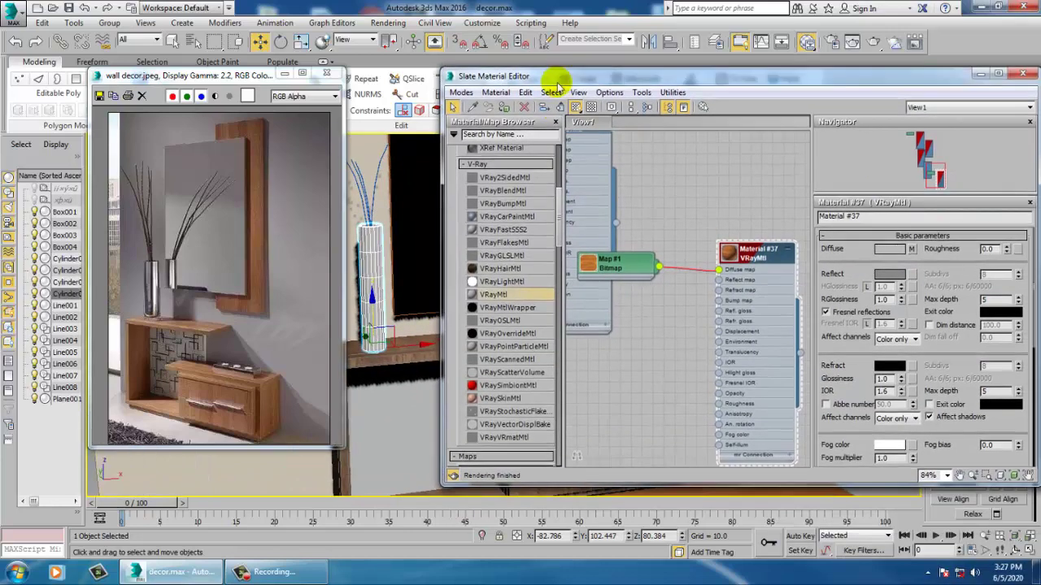
drag(637, 355, 630, 359)
double_click(628, 362)
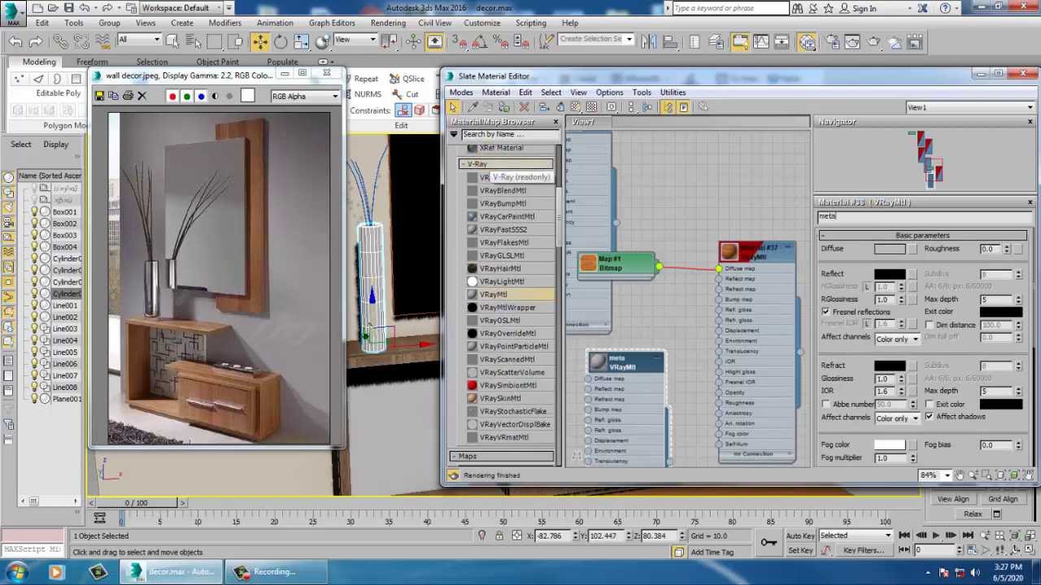
click(69, 9)
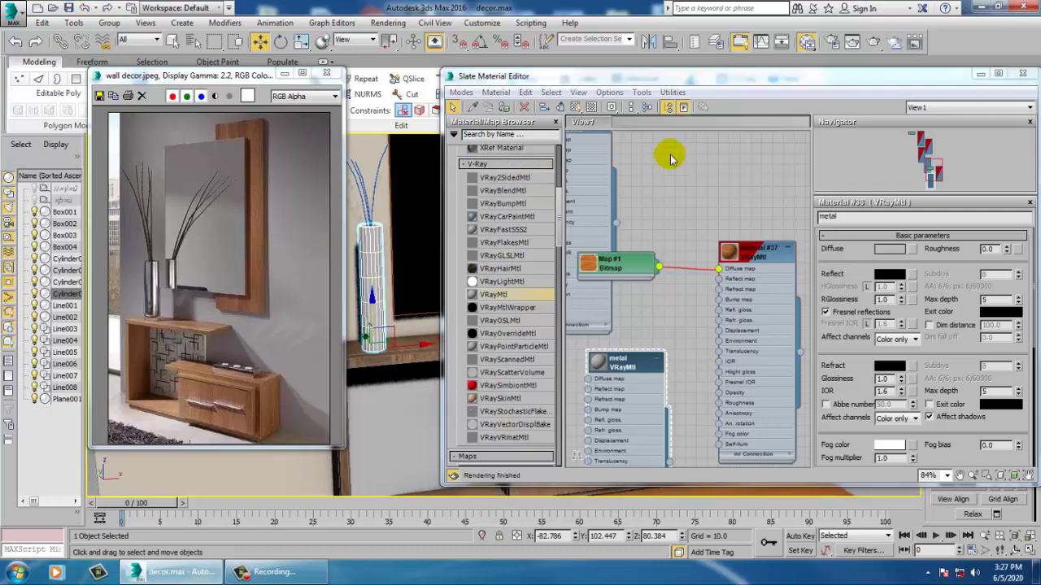
Step: Give the metal material gray 169 reflection, highlight glossiness 0.52, reflection glossiness 0.63 and Fresnel IOR 0.0, with its preview enlarged
click(892, 276)
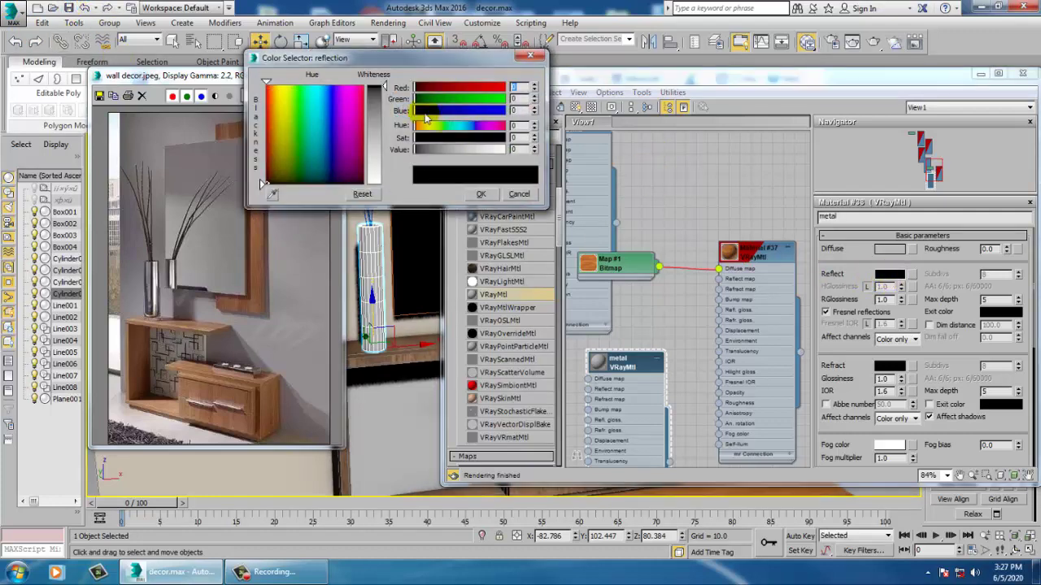
drag(379, 94, 381, 151)
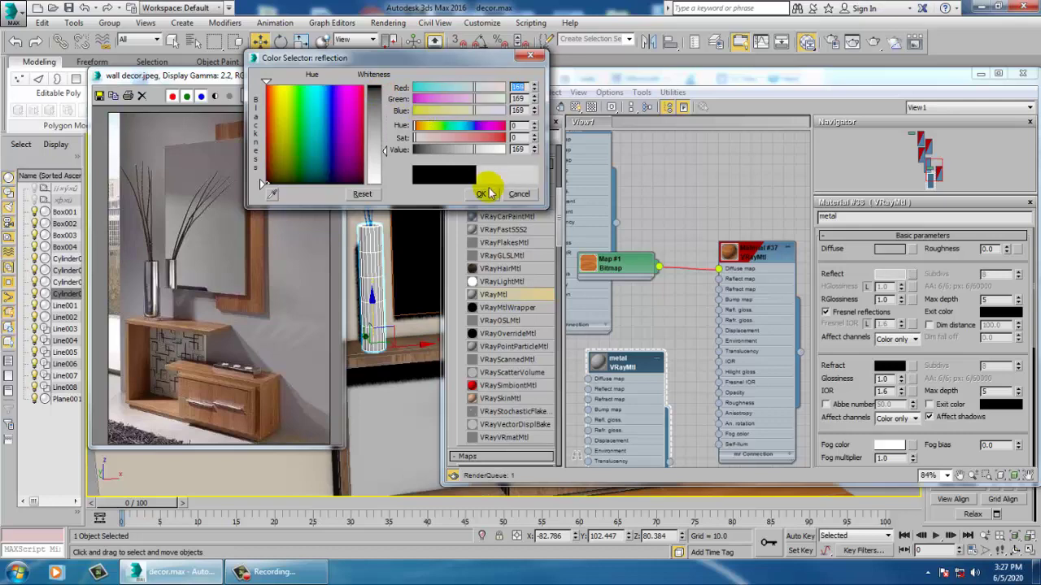
click(488, 194)
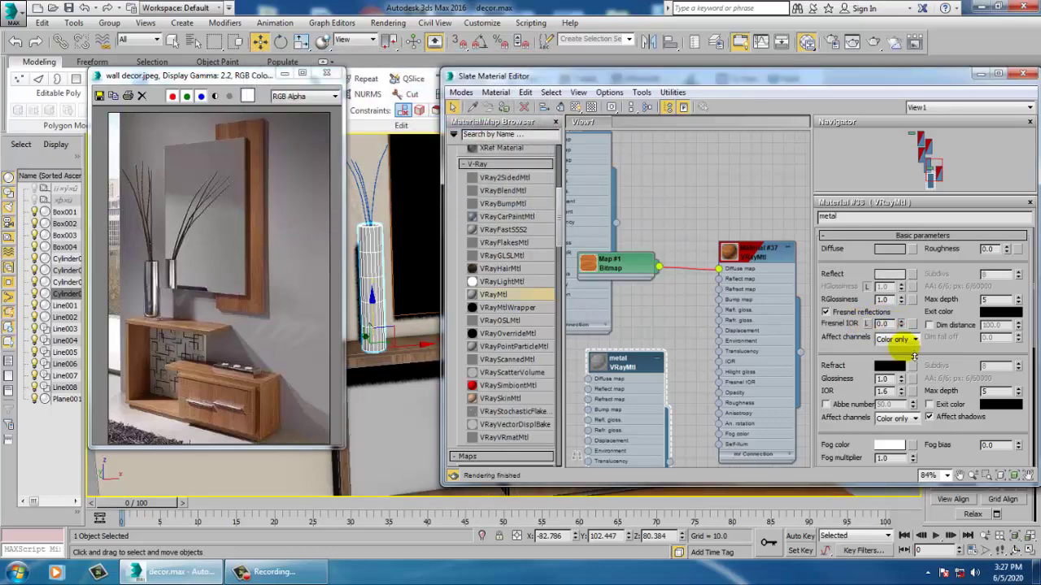
drag(903, 324, 902, 332)
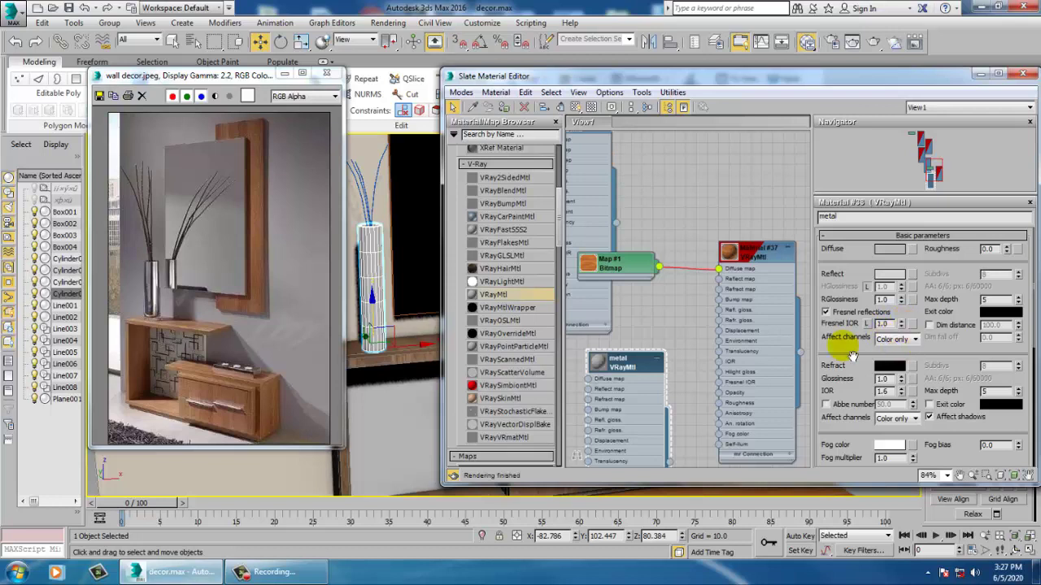
double_click(596, 363)
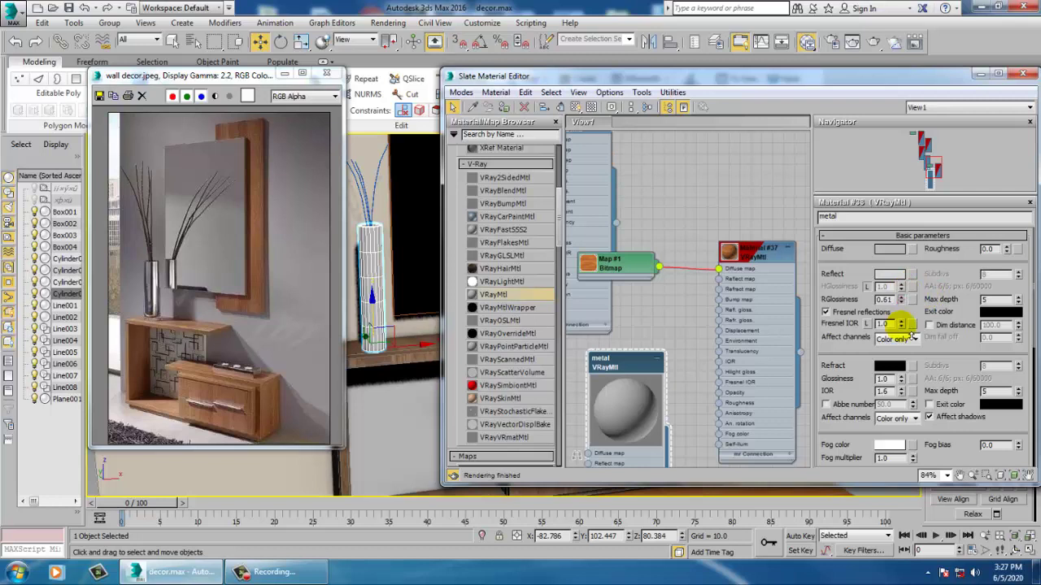
drag(901, 326, 912, 357)
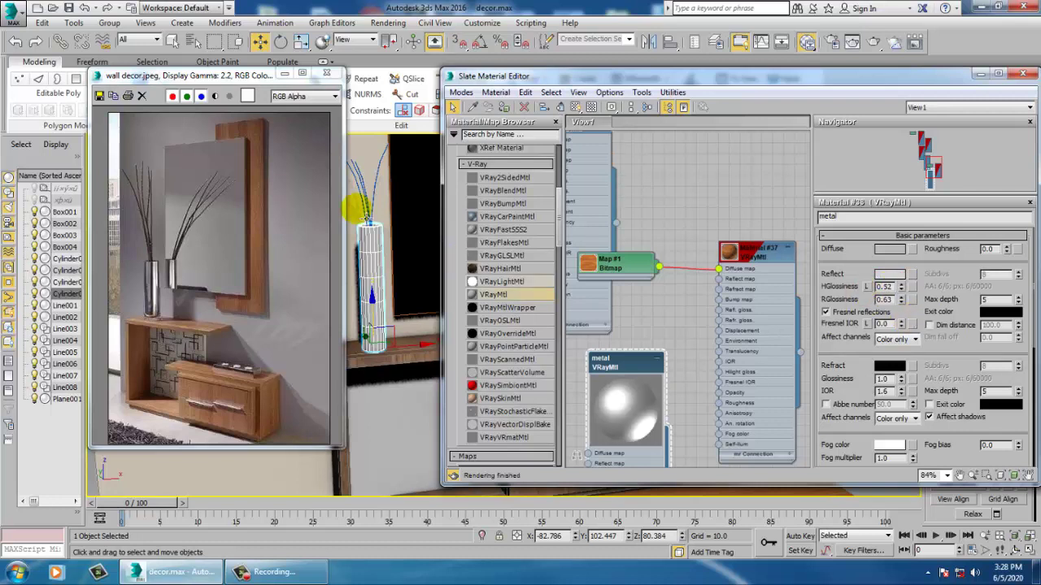
Step: Assign the metal material to the vase and to the small tray on top of the cabinet
click(508, 108)
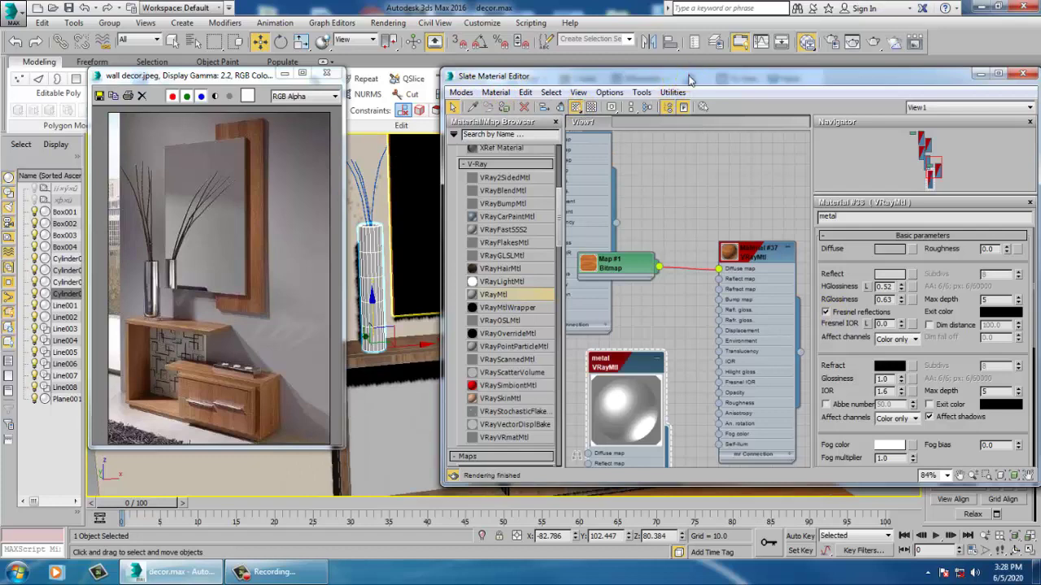
drag(689, 79, 299, 171)
click(589, 396)
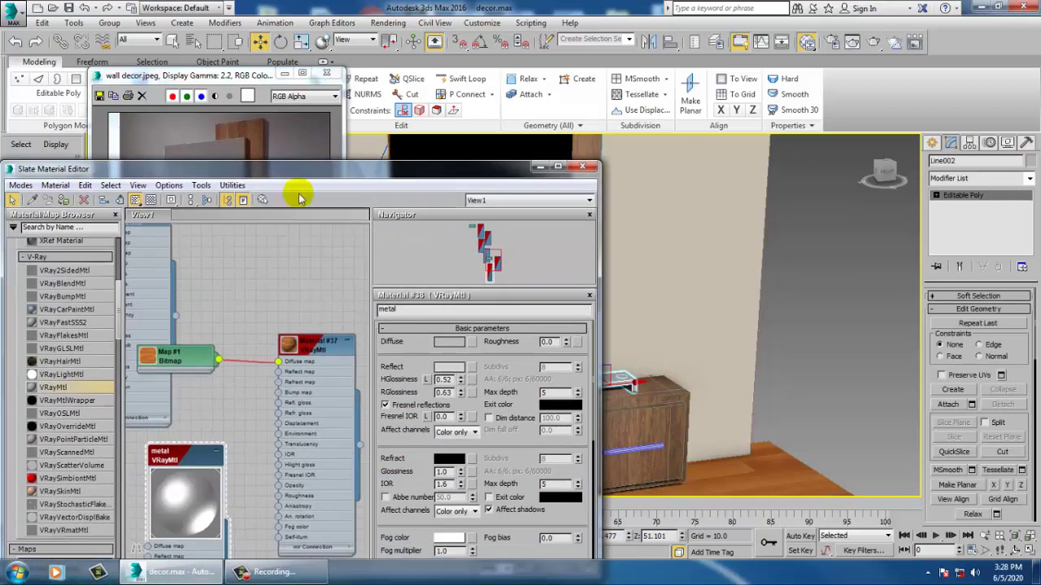
click(64, 201)
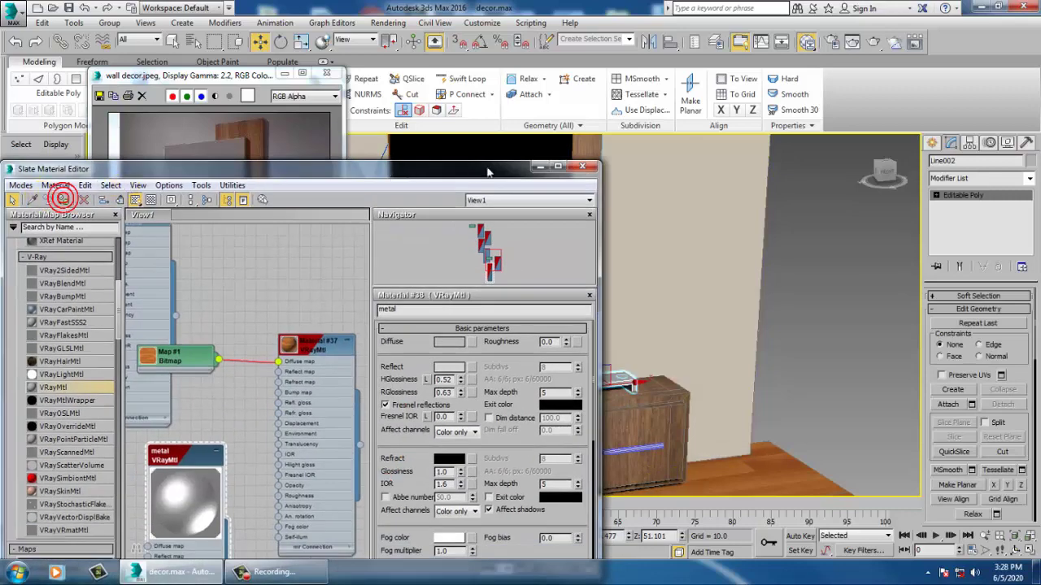
click(542, 168)
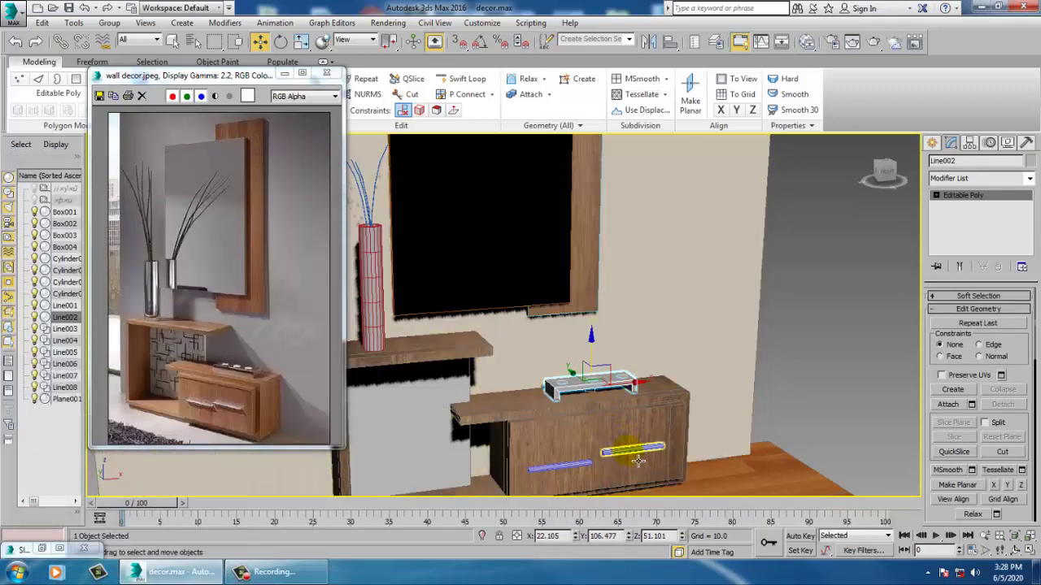
Step: Select both drawer handles, assign the metal material to them and clear the selection
click(638, 453)
ctrl+click(567, 468)
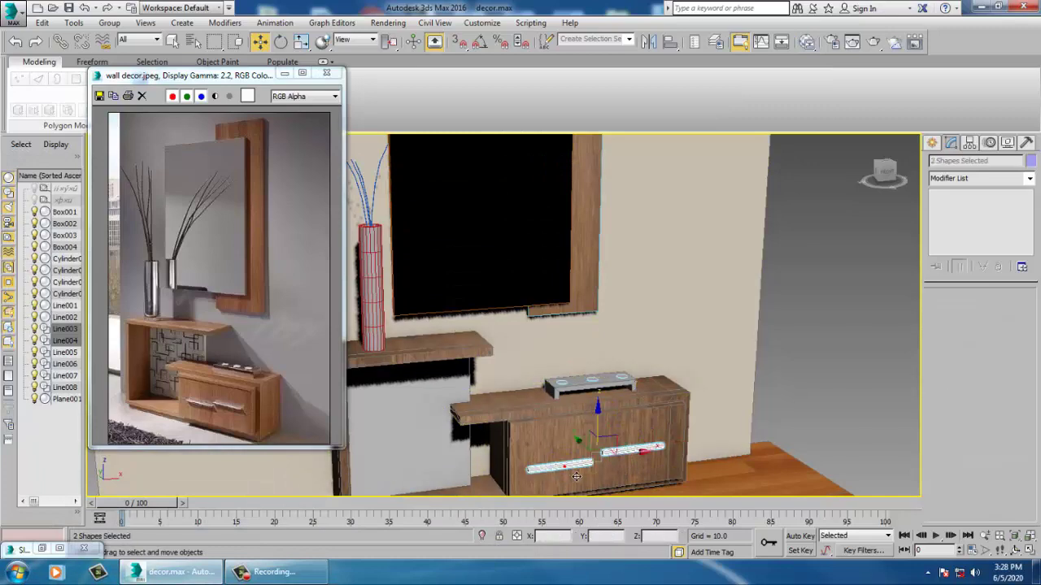
middle_drag(558, 493, 574, 438)
key(m)
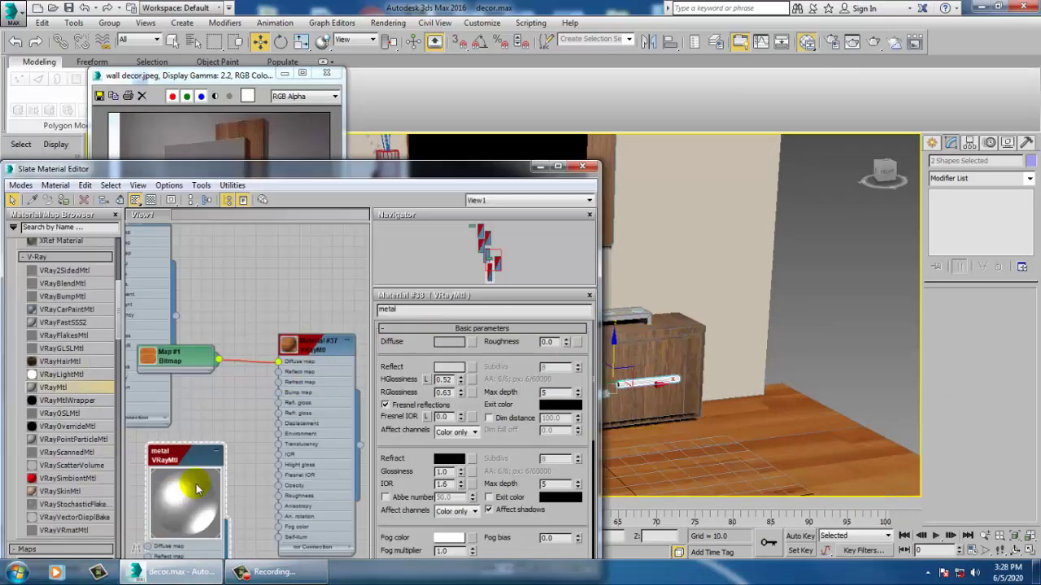
click(61, 201)
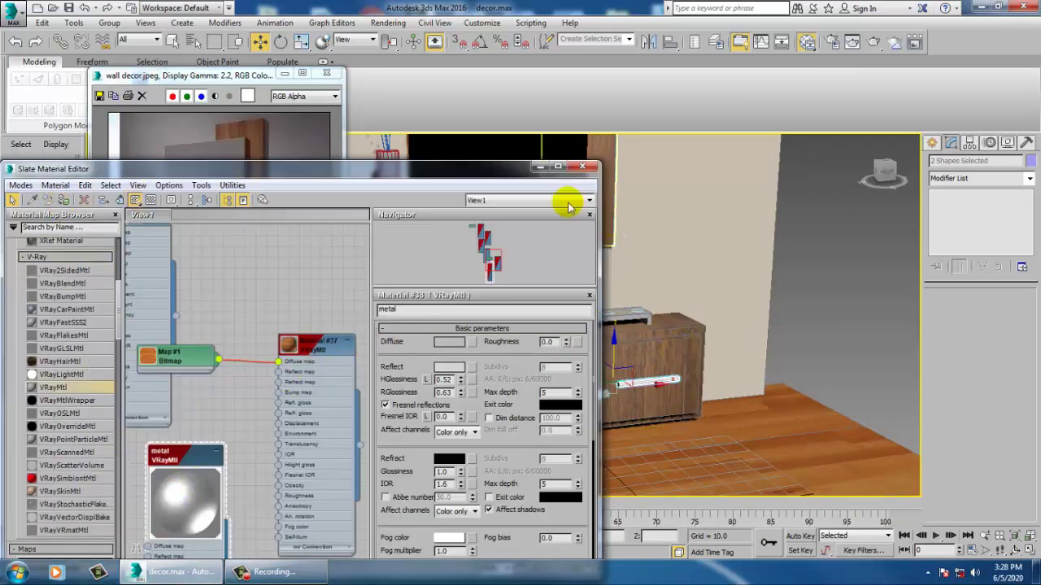
click(540, 166)
click(854, 234)
Step: Select all four curved branches standing in the vase, leaving the wall out of the selection
middle_drag(672, 355, 737, 339)
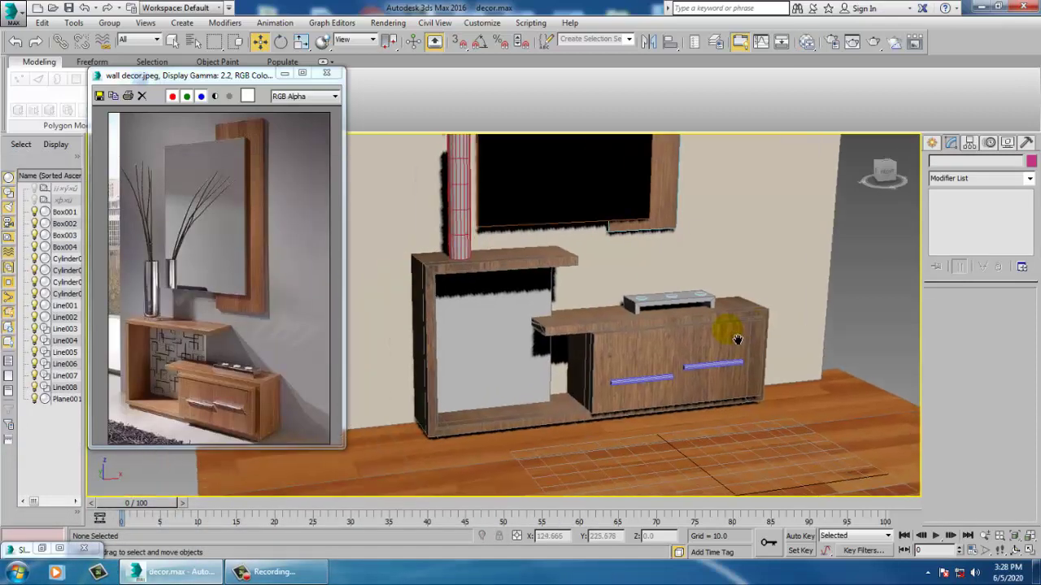
key(F4)
key(F4)
middle_drag(583, 302, 742, 436)
alt+middle_drag(751, 346, 676, 237)
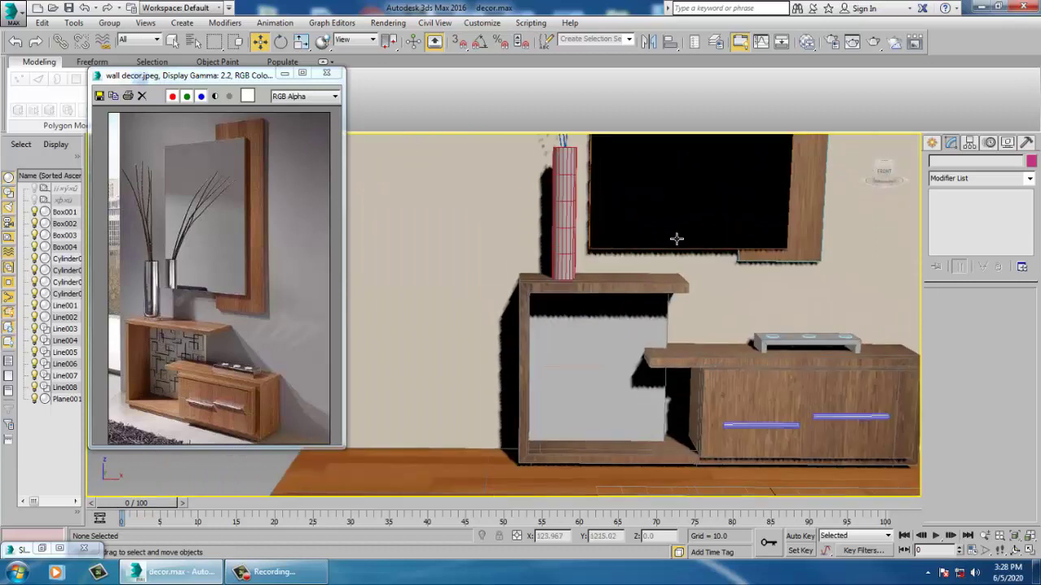
middle_drag(600, 245, 614, 437)
scroll(594, 326, up, 3)
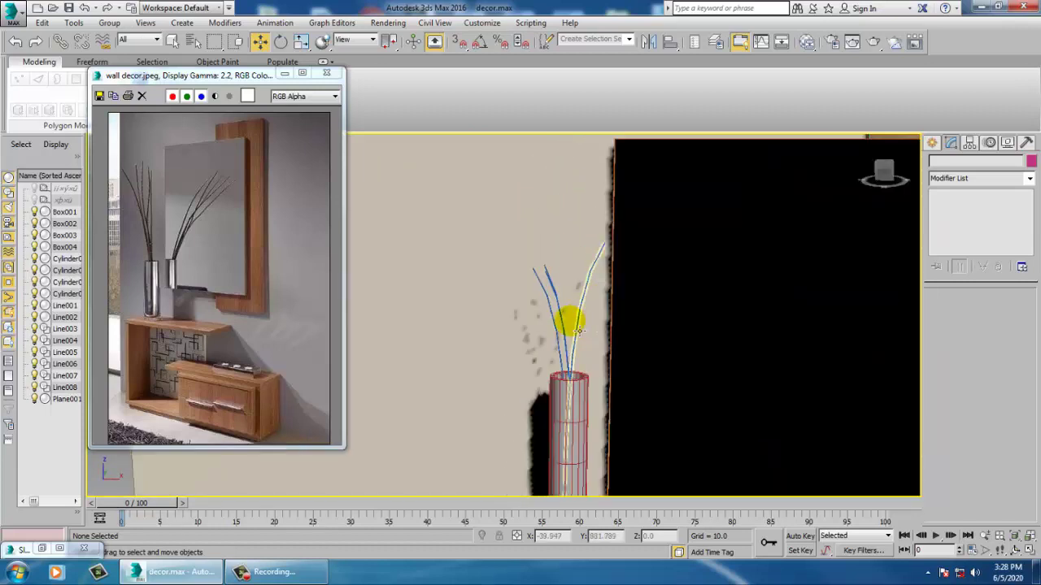
click(573, 315)
ctrl+click(569, 316)
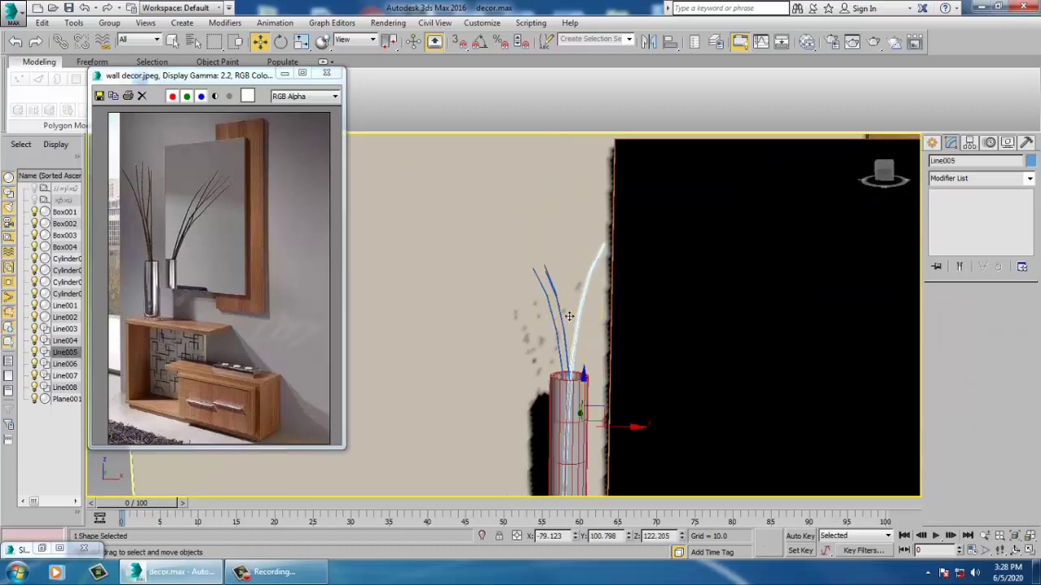
ctrl+click(555, 307)
ctrl+click(562, 305)
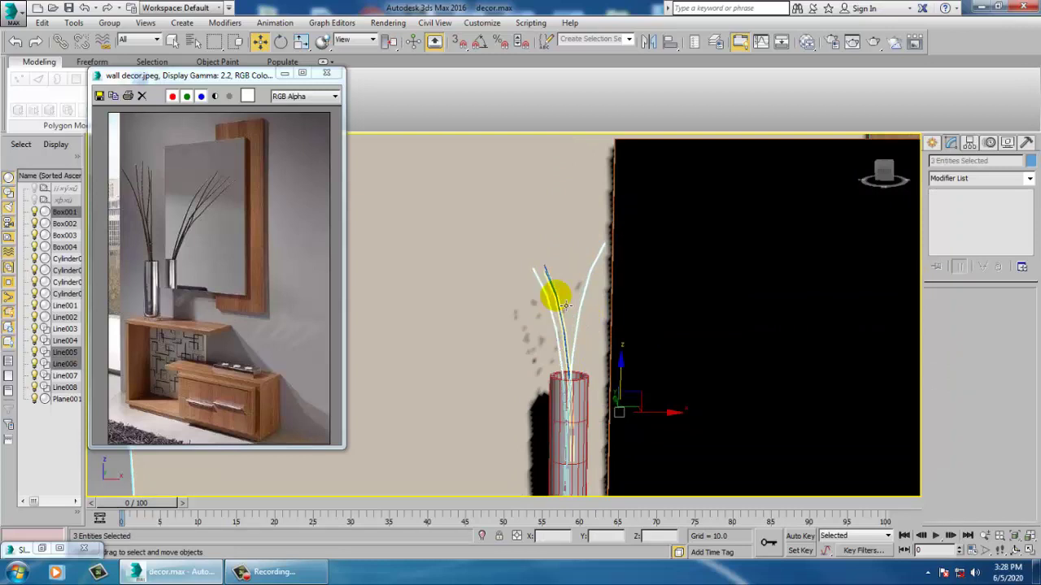
ctrl+click(560, 227)
alt+middle_drag(582, 265, 551, 282)
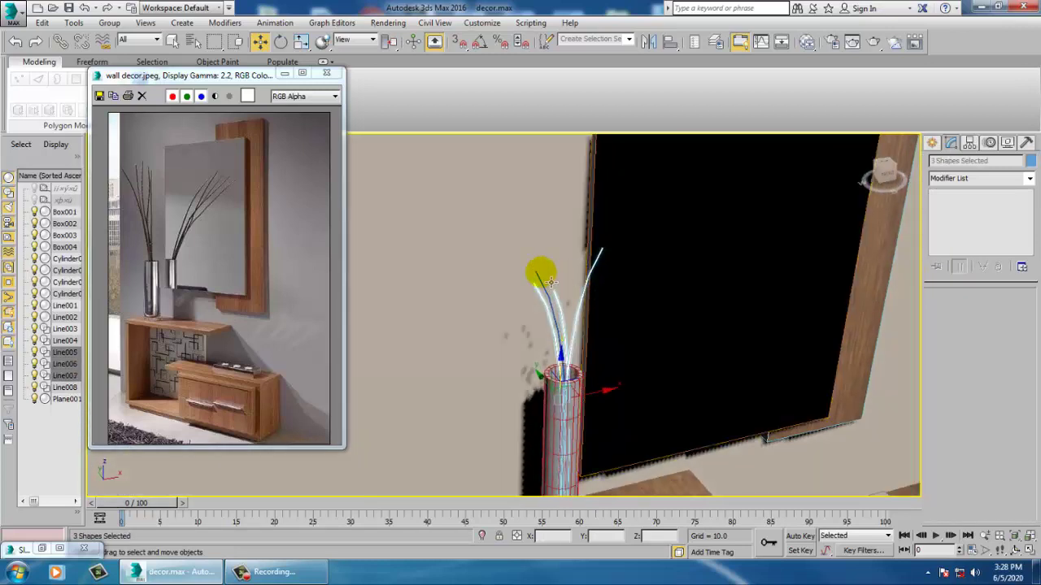
ctrl+click(537, 272)
ctrl+click(539, 277)
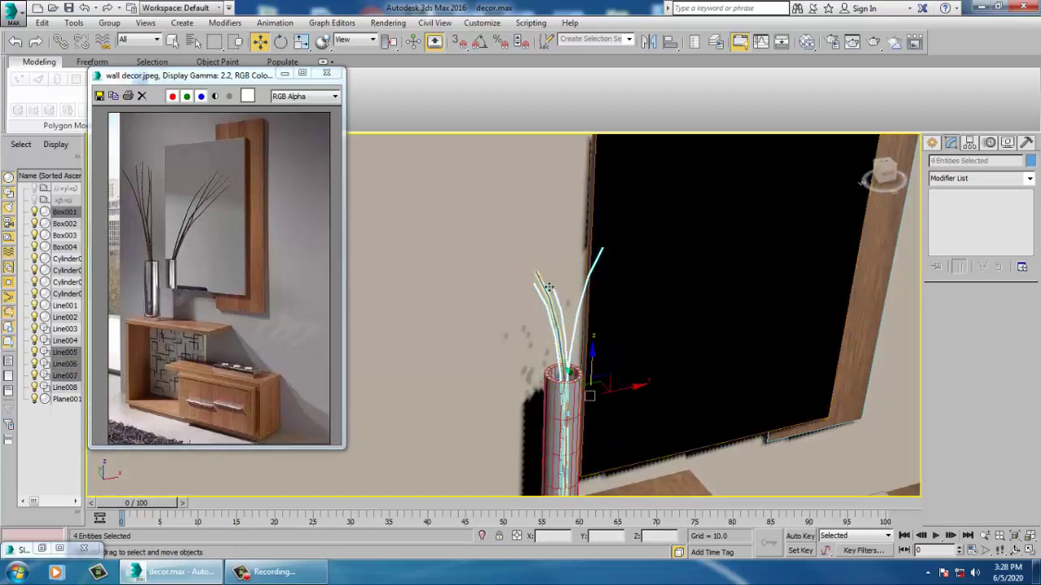
ctrl+click(493, 232)
Step: Add a new VRayMtl node below the existing materials for the selected branches
key(m)
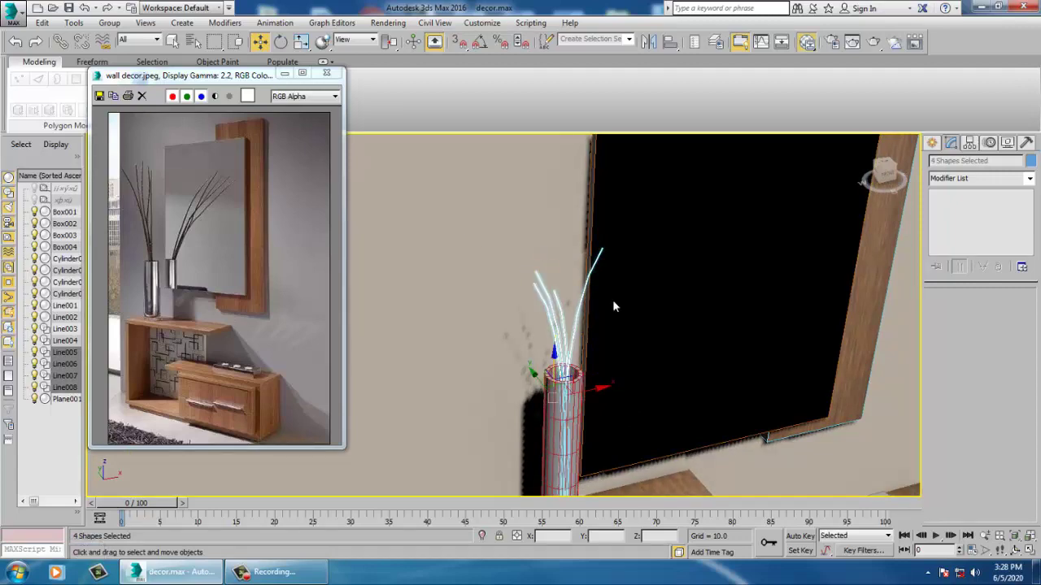
mouse_move(284, 400)
middle_down()
mouse_move(285, 230)
mouse_move(264, 312)
middle_up()
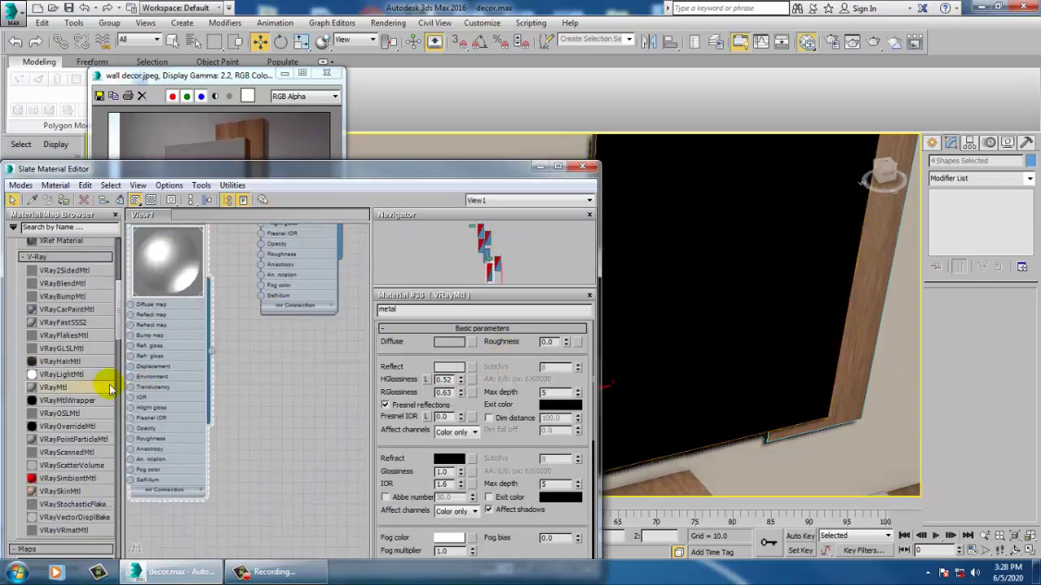
drag(282, 375, 282, 376)
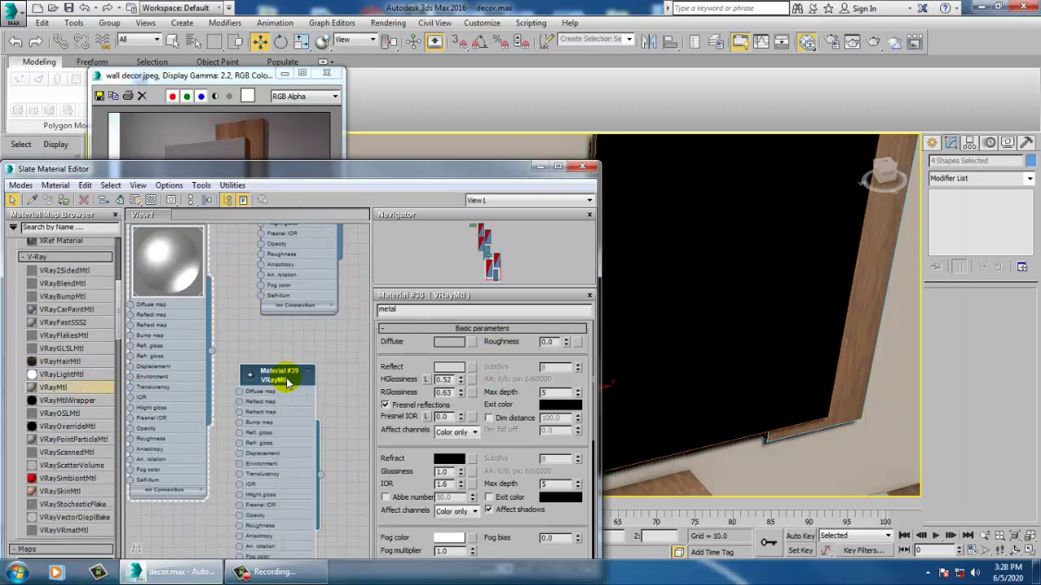
Step: Set the new material's diffuse colour to a dark brown with hue 22 and saturation 197
click(450, 344)
mouse_move(288, 158)
mouse_down()
mouse_move(266, 150)
mouse_move(262, 183)
mouse_move(263, 134)
mouse_move(275, 148)
mouse_up()
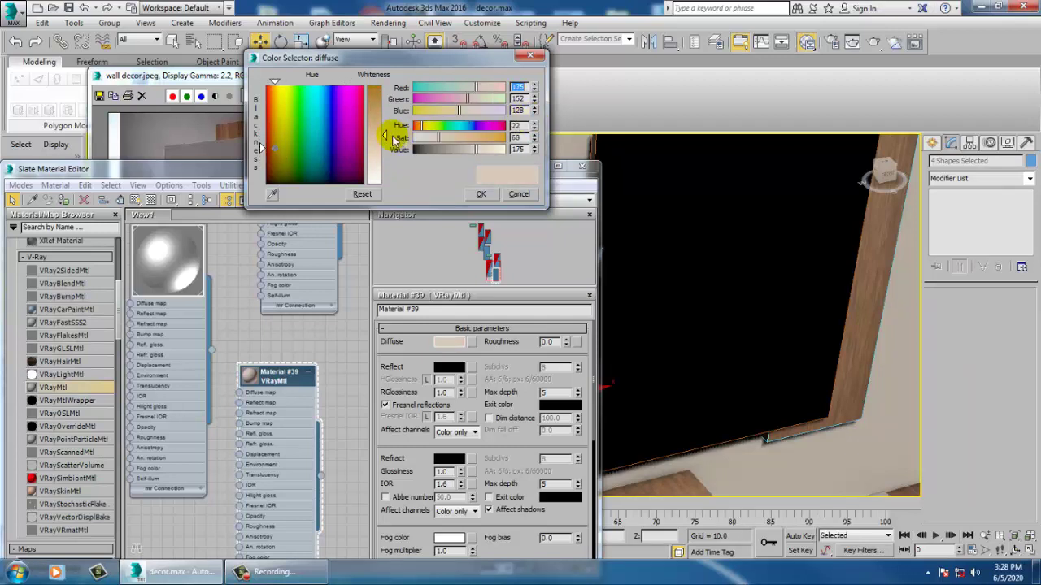
drag(387, 136, 387, 96)
click(453, 151)
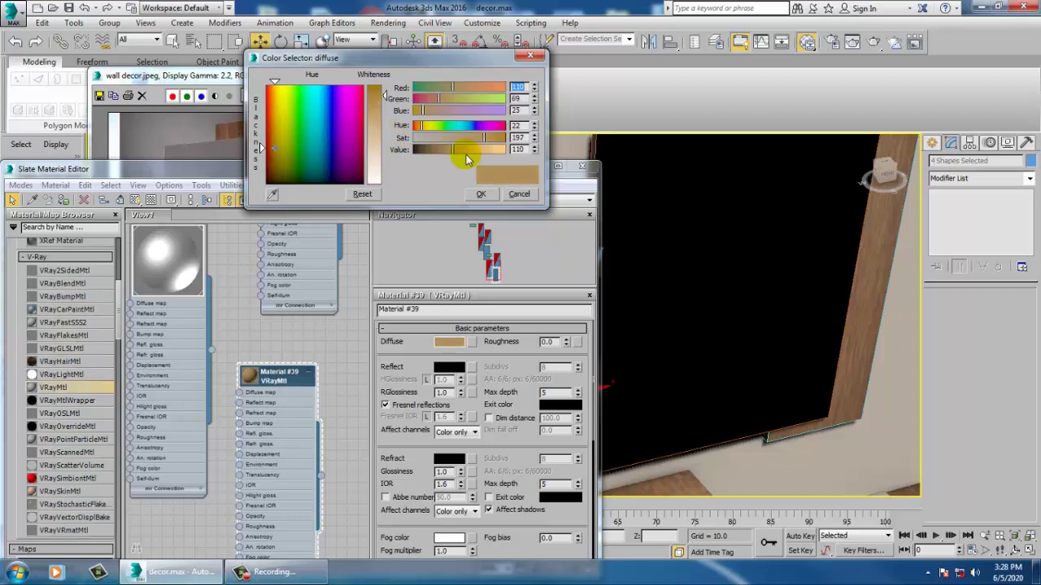
click(436, 150)
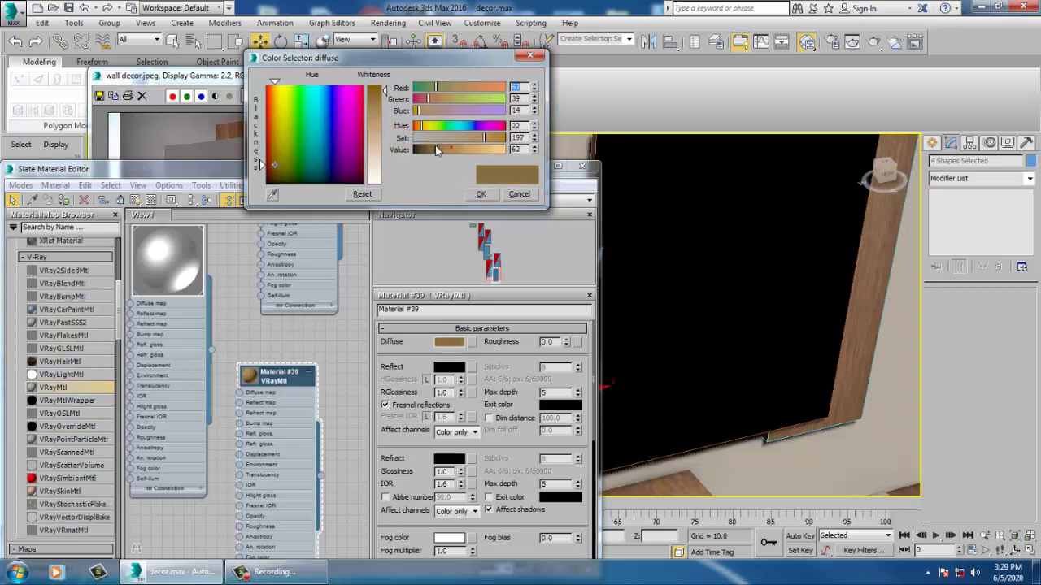
drag(430, 151, 435, 150)
click(480, 196)
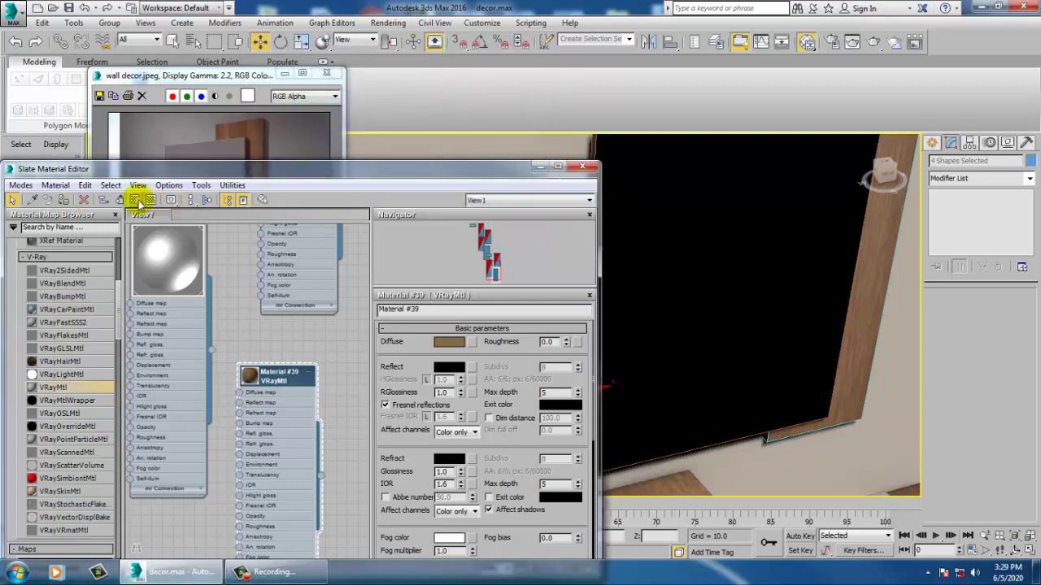
Step: Assign the brown material to the vase branches, minimize the material editor and clear the selection
click(542, 167)
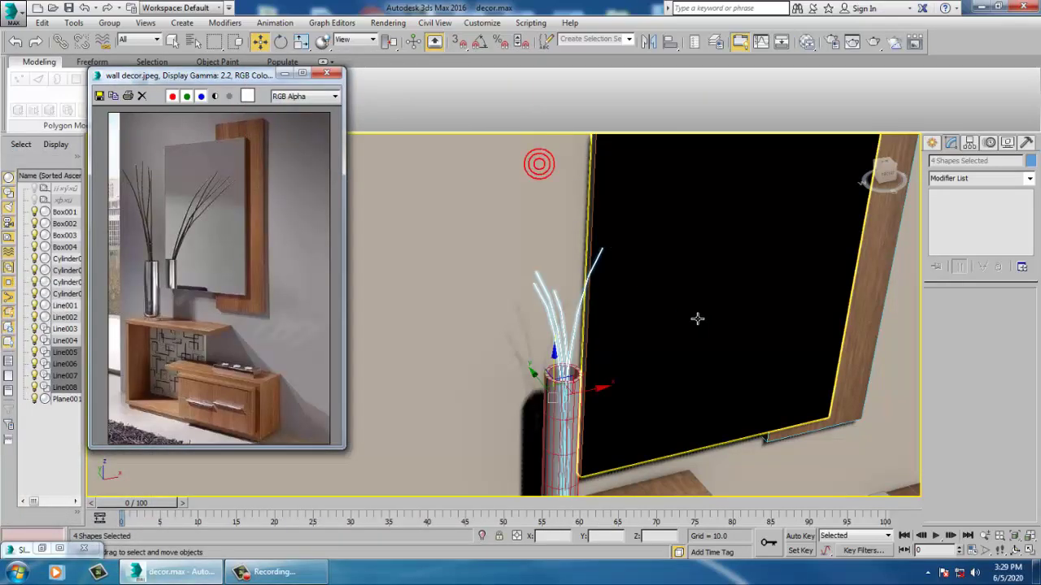
scroll(553, 260, down, 10)
click(748, 261)
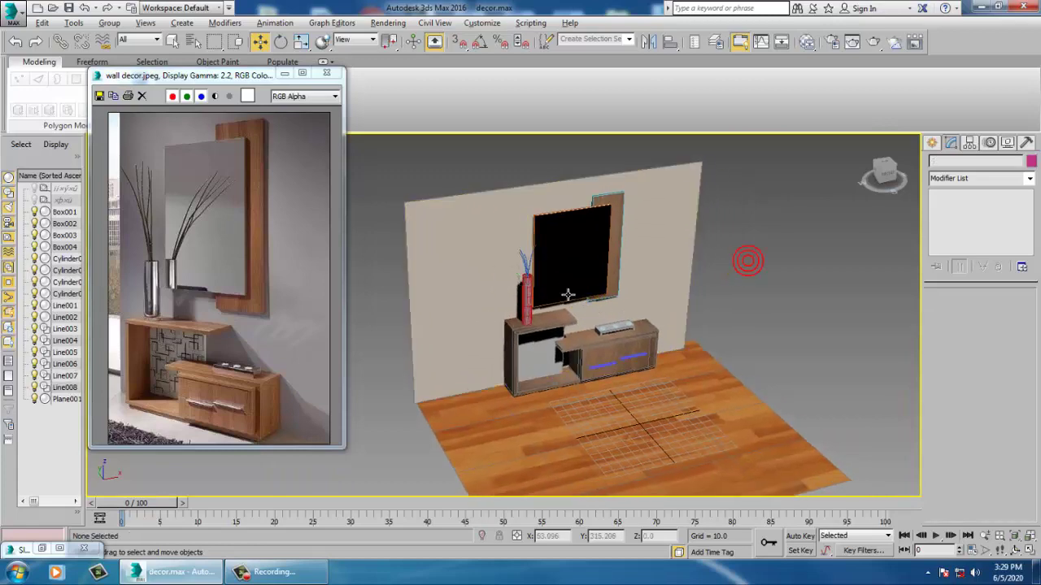
Step: Select the three small round discs on top of the cabinet's tray
scroll(570, 309, up, 6)
scroll(614, 334, up, 5)
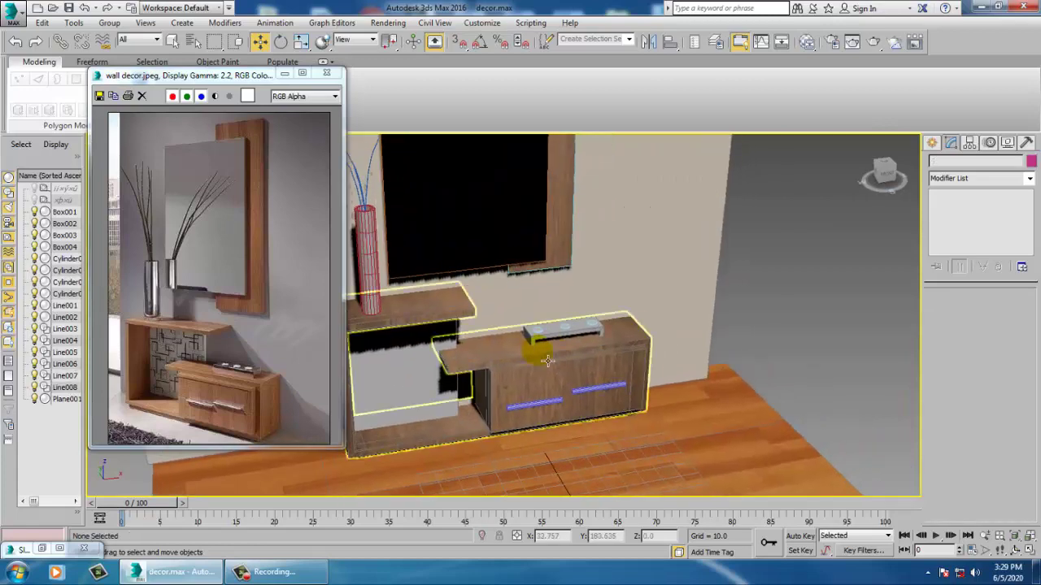
click(630, 310)
click(603, 295)
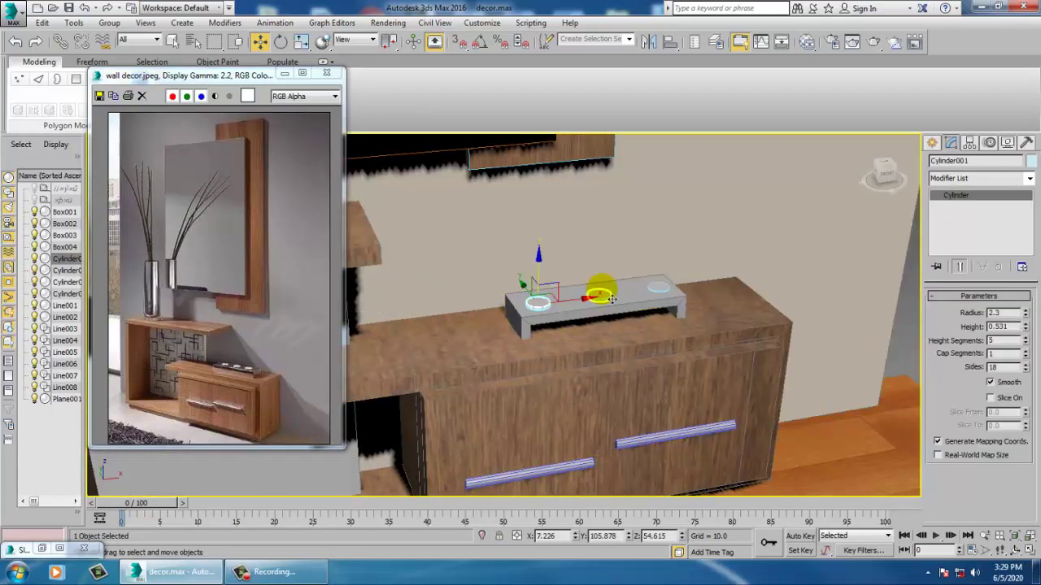
ctrl+click(604, 297)
ctrl+click(662, 292)
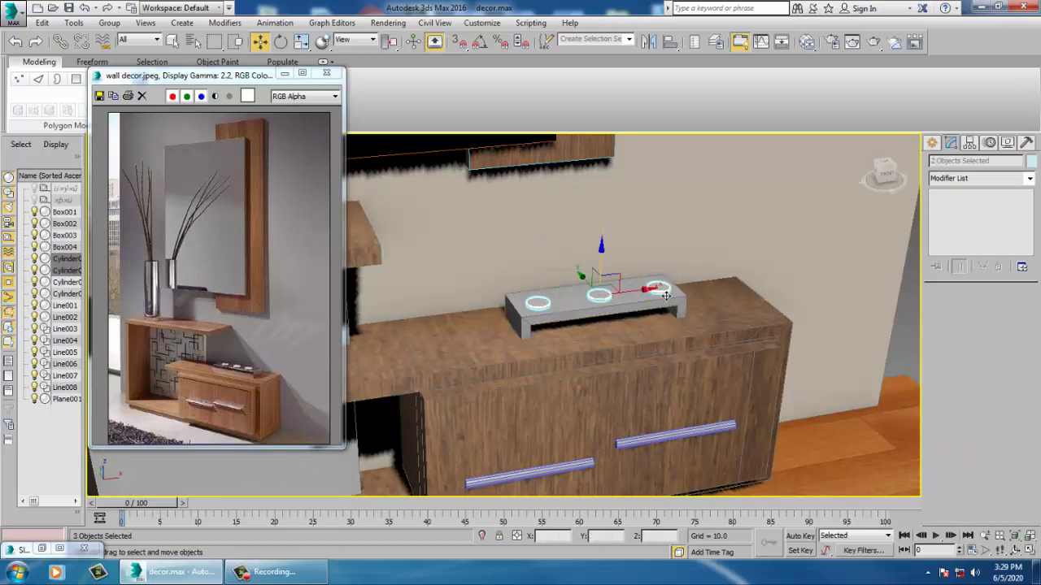
Step: Assign the existing white VRayMtl, Material #24, to the three tray discs and minimize the material editor
key(m)
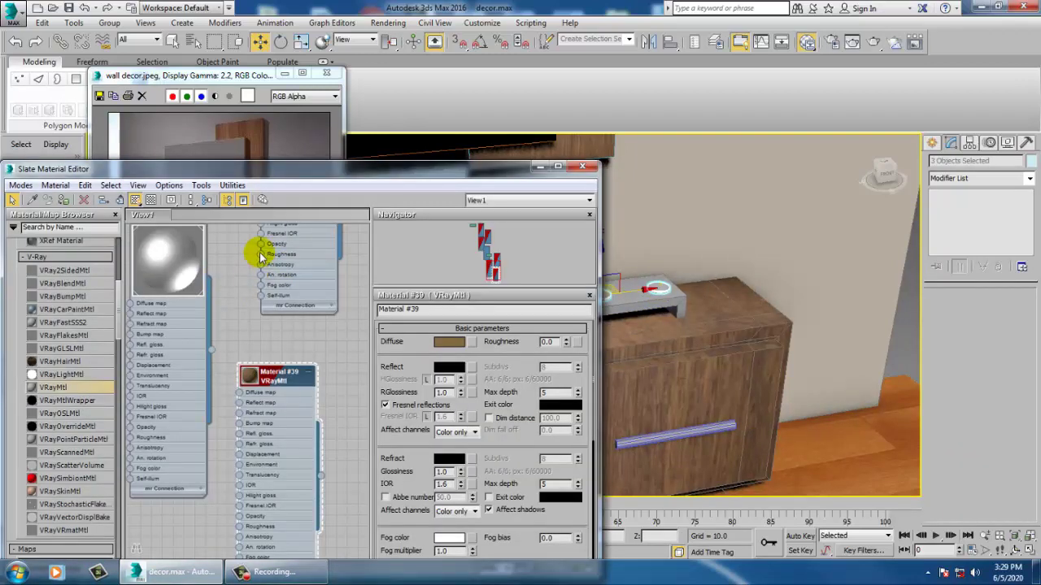
middle_drag(301, 383, 351, 472)
middle_drag(163, 264, 326, 397)
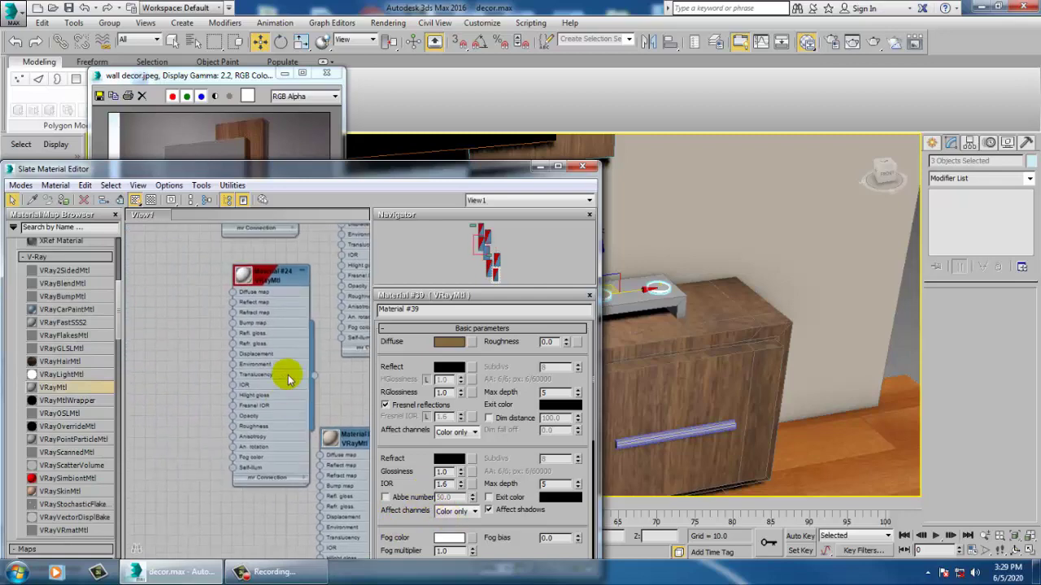
click(276, 280)
click(63, 200)
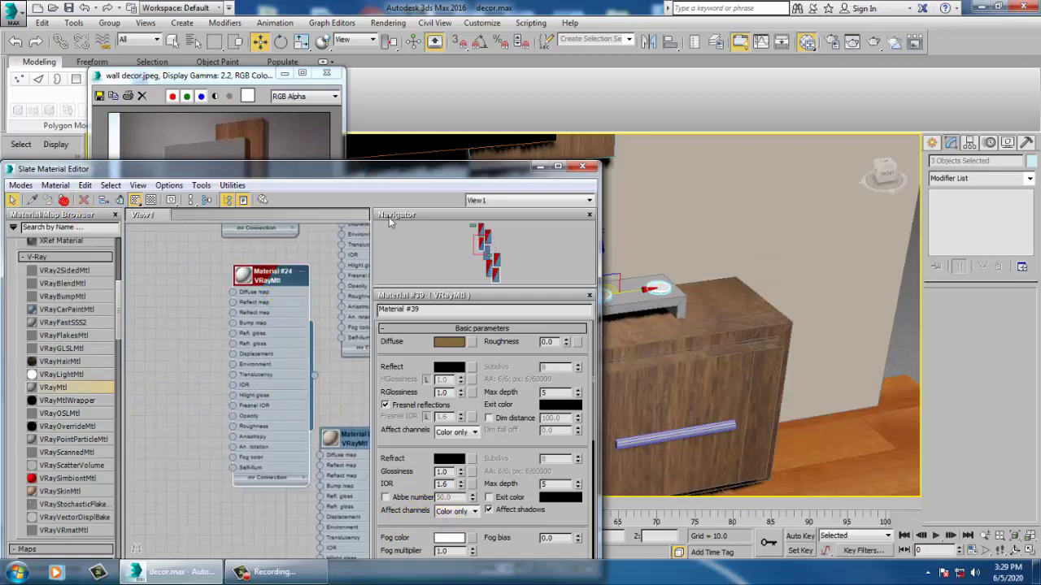
click(539, 168)
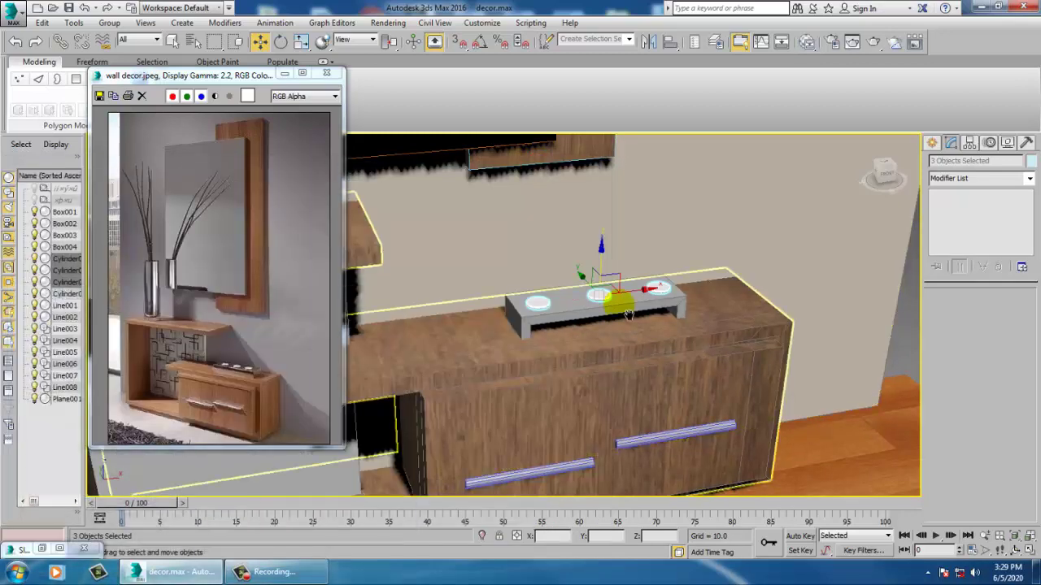
Step: Copy the back wall once along Y to the opposite side of the floor, at about Y -149
scroll(610, 313, down, 4)
alt+middle_drag(682, 348, 649, 380)
scroll(648, 378, down, 5)
click(634, 301)
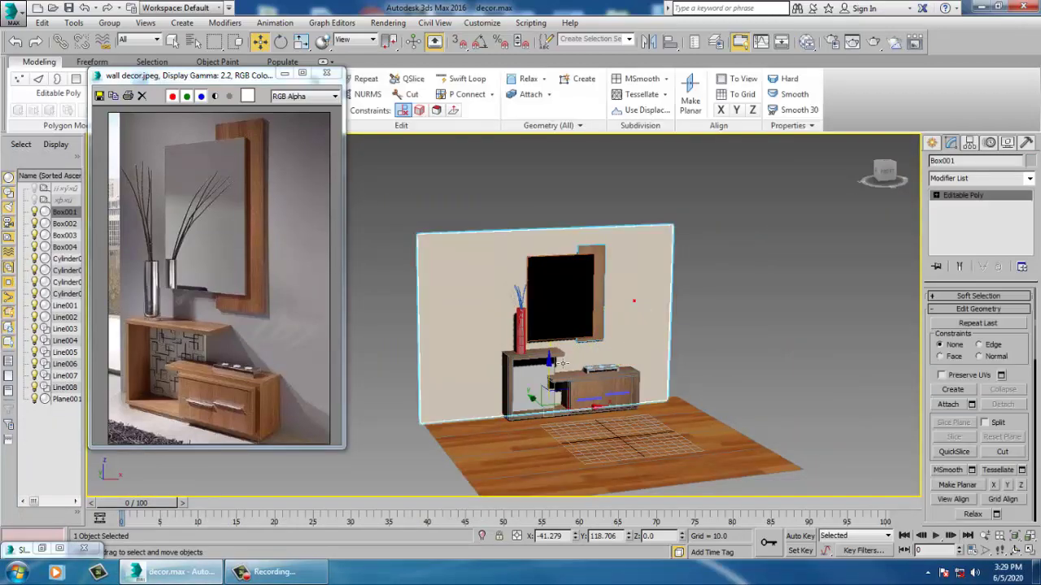
alt+middle_drag(634, 301, 540, 387)
mouse_move(532, 404)
shift+mouse_down()
mouse_move(727, 477)
mouse_move(662, 496)
shift+mouse_up()
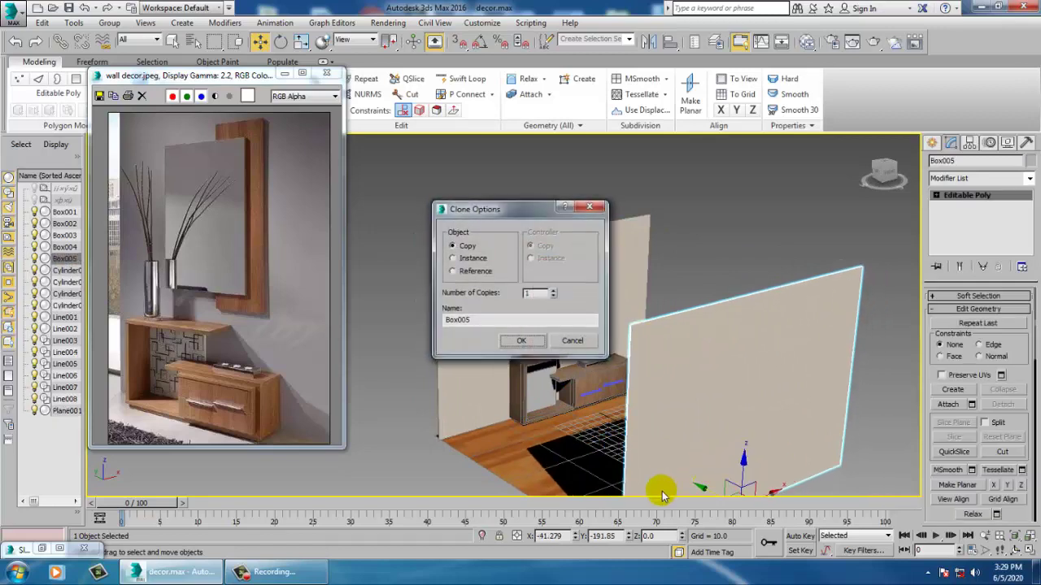
click(570, 340)
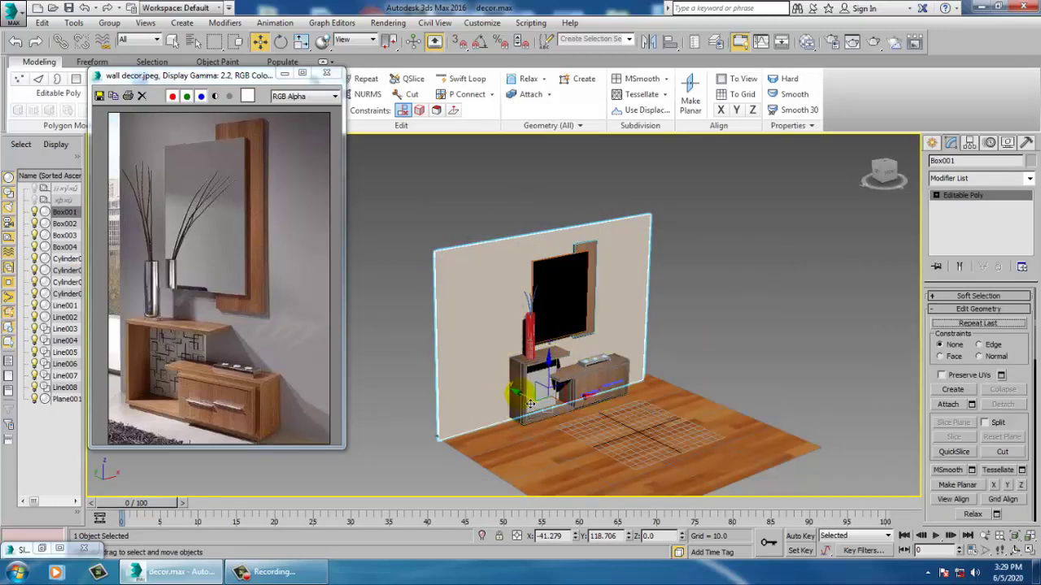
mouse_move(530, 404)
shift+mouse_down()
mouse_move(854, 479)
mouse_move(669, 469)
shift+mouse_up()
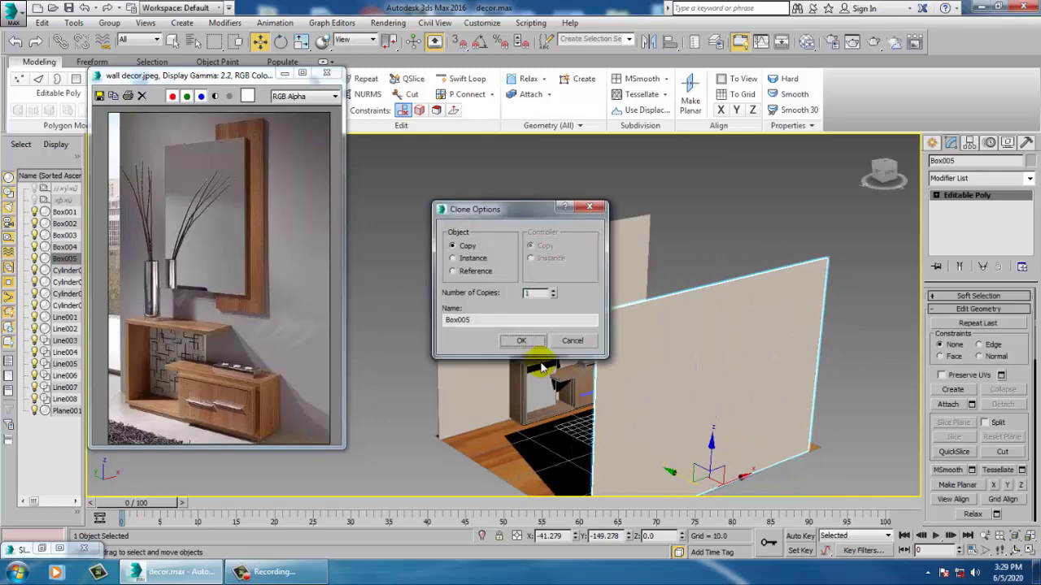
click(524, 344)
Step: Frame the console and mirror from inside the room, render a test image of the perspective view and close it
scroll(528, 345, up, 4)
mouse_move(553, 354)
alt+middle_down()
mouse_move(571, 372)
mouse_move(592, 332)
mouse_move(620, 386)
mouse_move(570, 367)
mouse_move(610, 342)
mouse_move(604, 320)
mouse_move(600, 344)
mouse_move(574, 337)
alt+middle_up()
scroll(613, 352, down, 5)
scroll(618, 372, up, 6)
scroll(603, 320, down, 3)
click(397, 26)
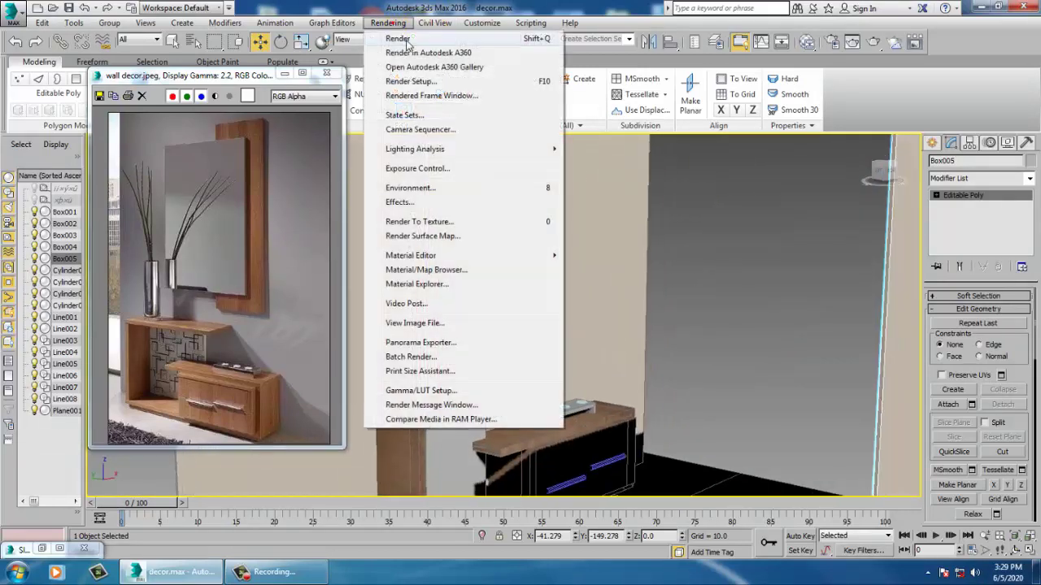
click(402, 39)
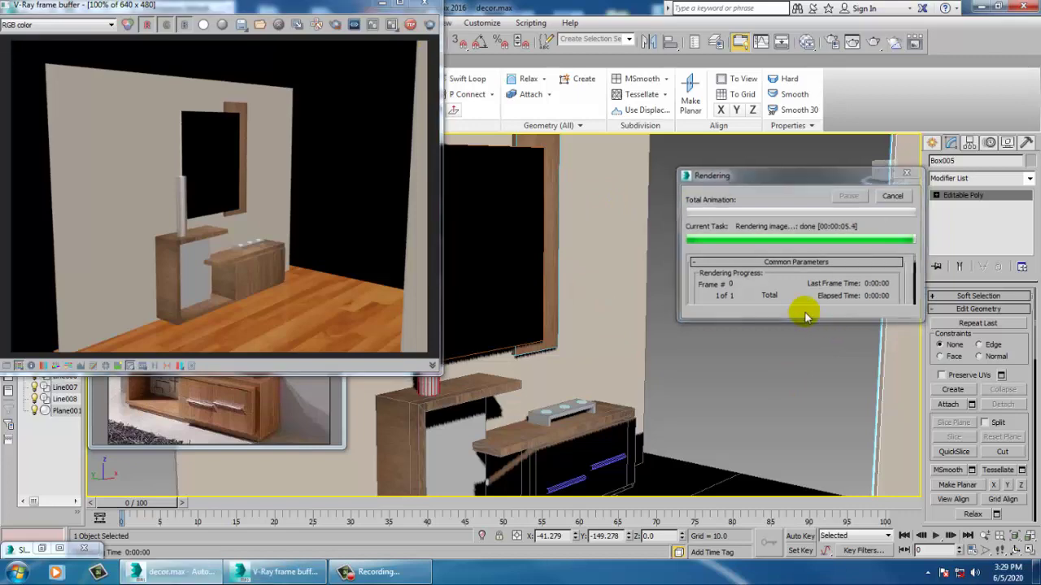
click(423, 4)
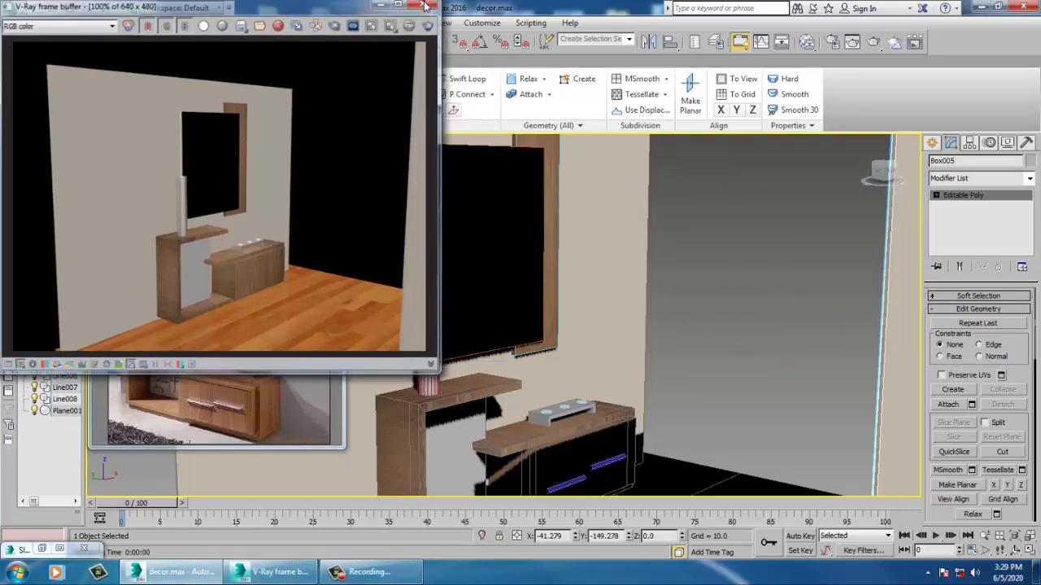
Step: Open the V-Ray render settings and enable the GI environment
click(376, 22)
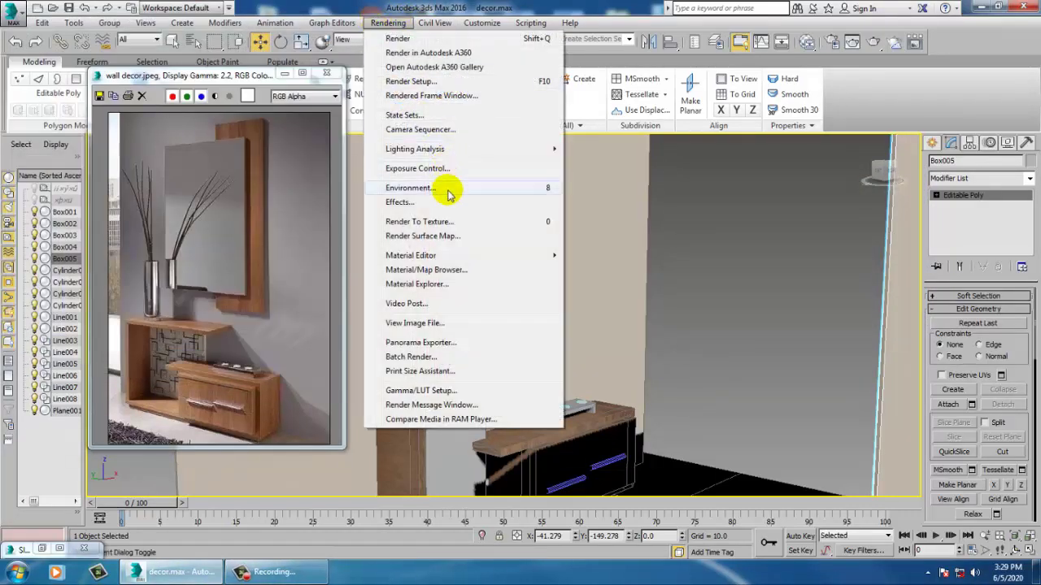
click(428, 81)
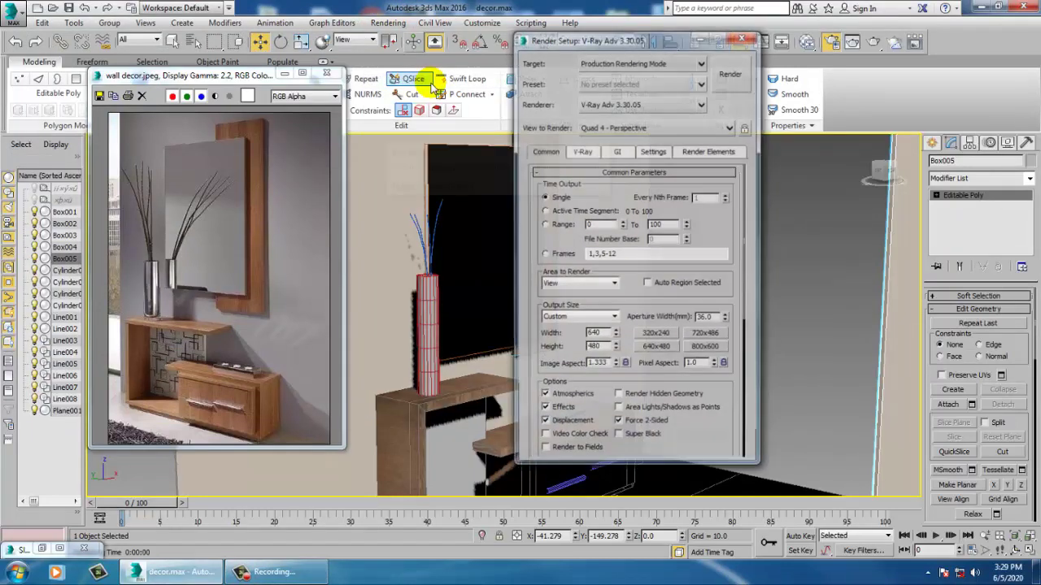
click(583, 152)
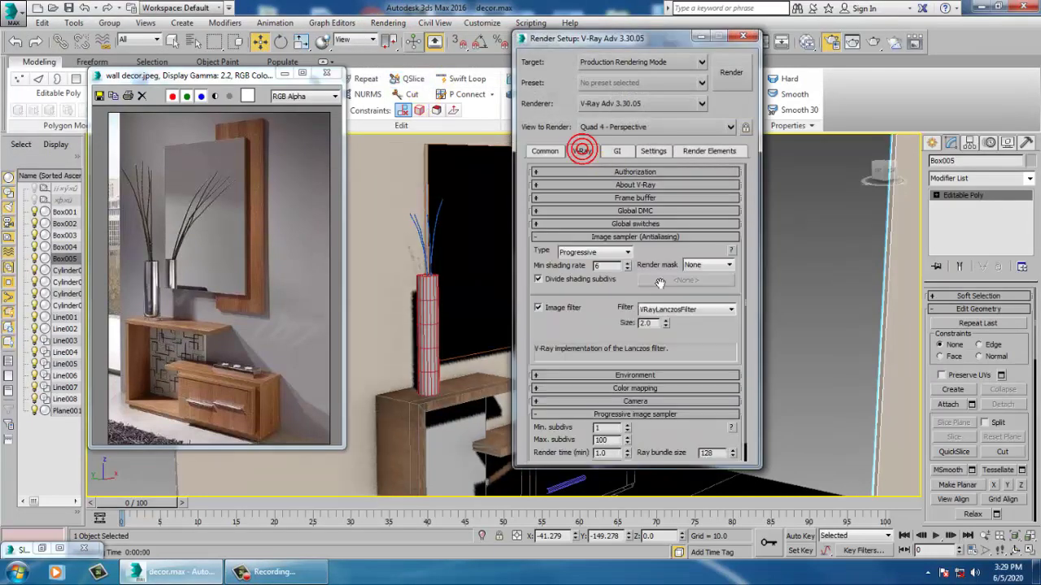
click(672, 309)
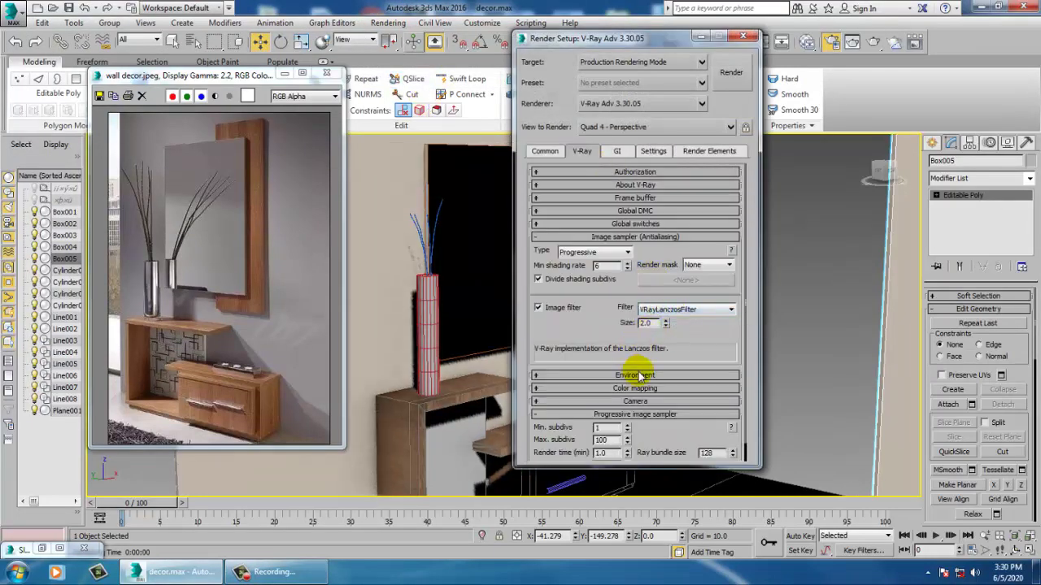
click(640, 374)
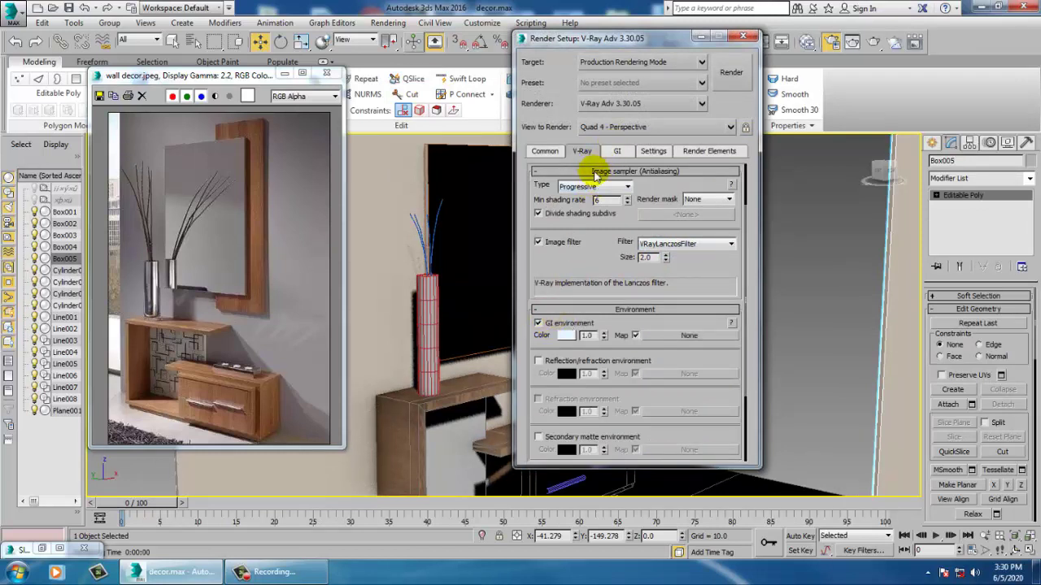
drag(597, 174, 610, 463)
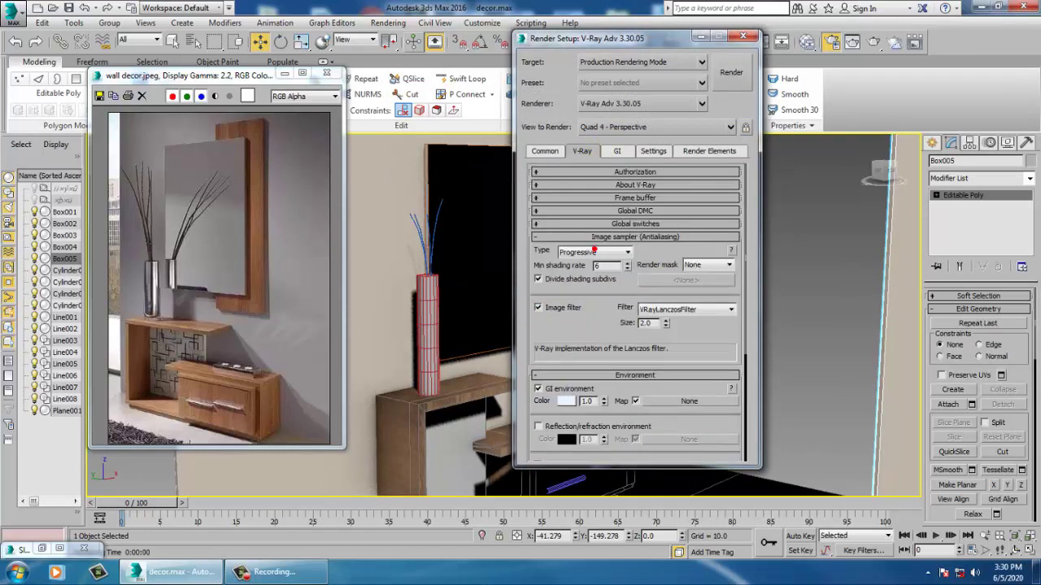
Step: Expand the Global DMC and Global switches settings and set the image sampler type to Adaptive subdivision
click(635, 211)
click(635, 269)
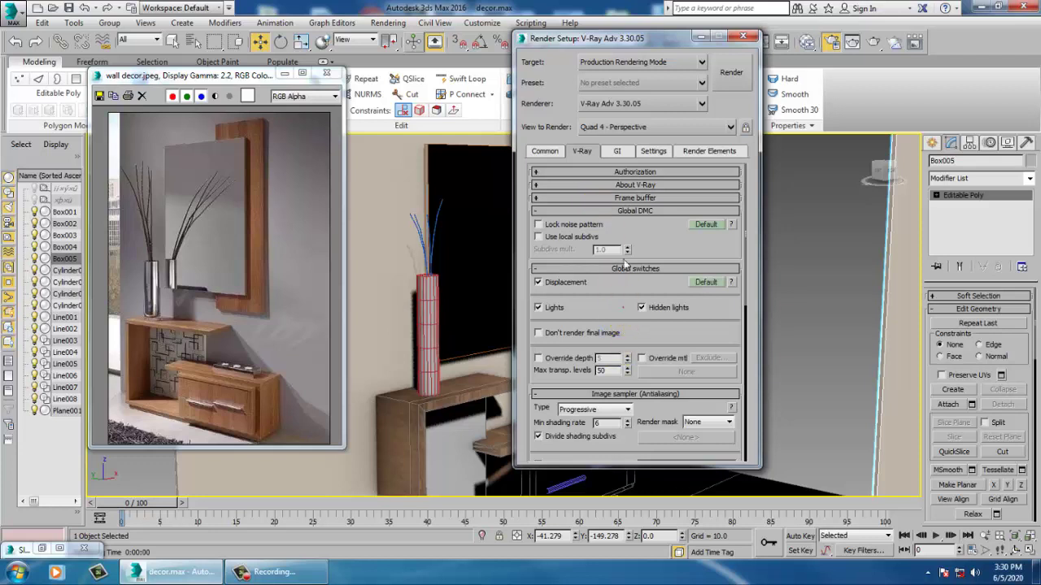
click(606, 410)
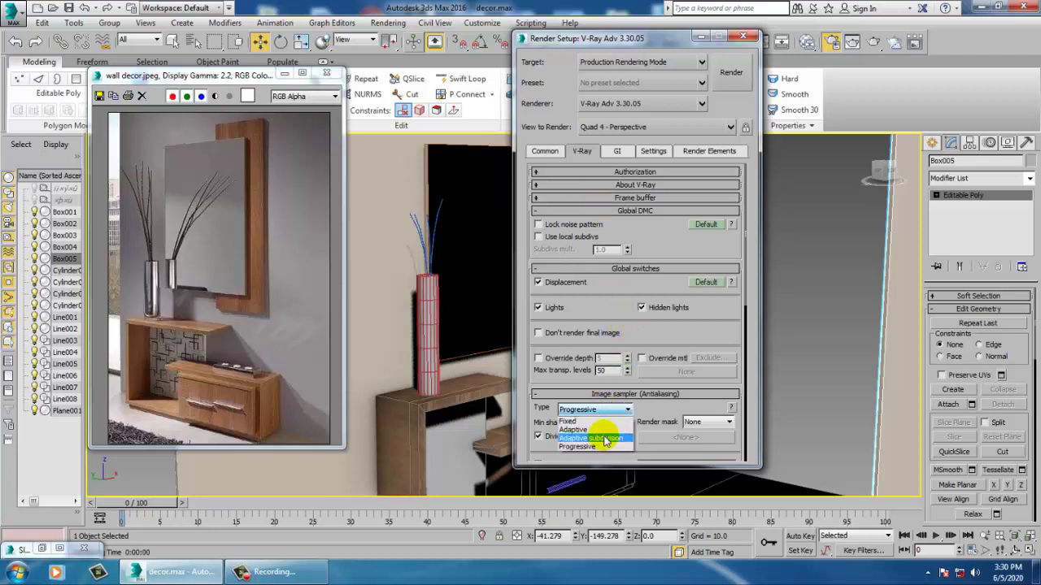
click(605, 439)
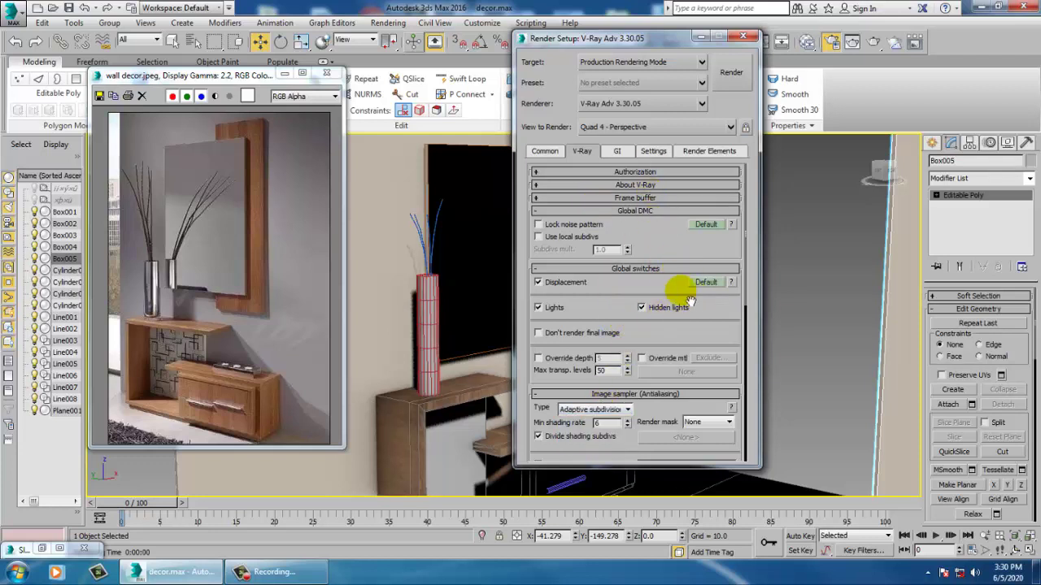
Step: Set the V-Ray color mapping type to Exponential
scroll(671, 288, down, 5)
drag(633, 350, 637, 272)
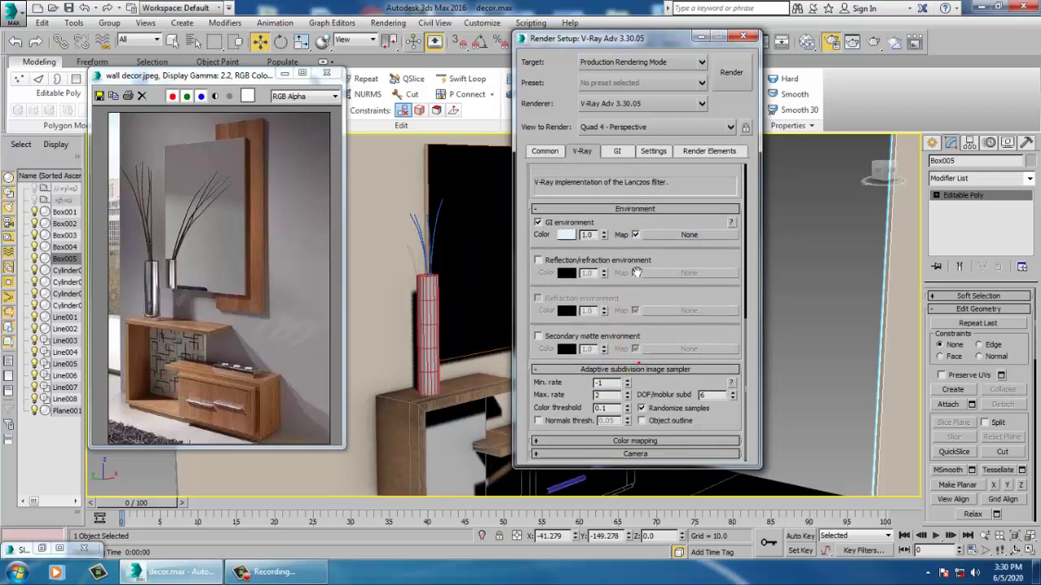
click(618, 441)
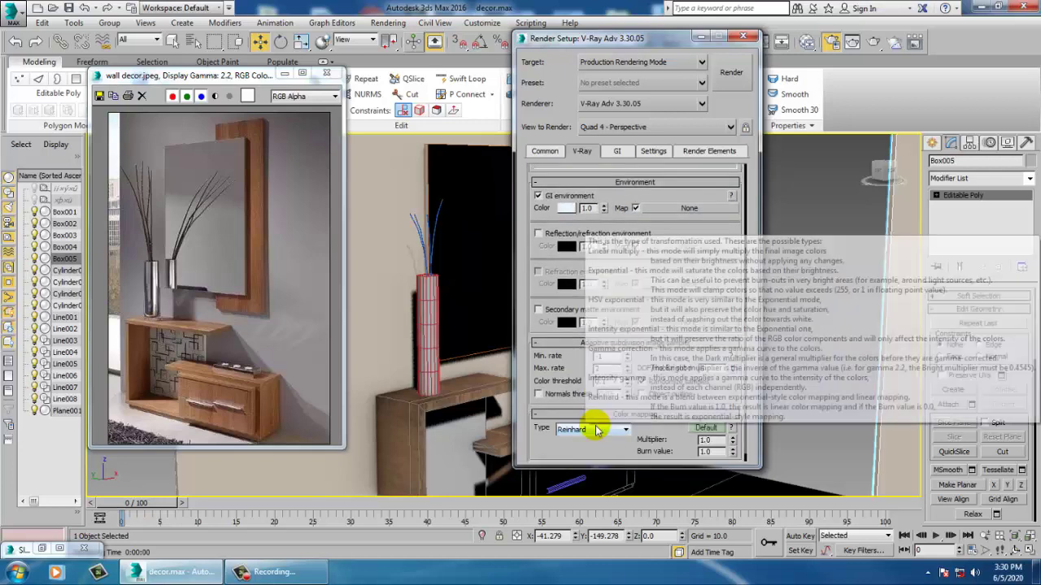
click(569, 429)
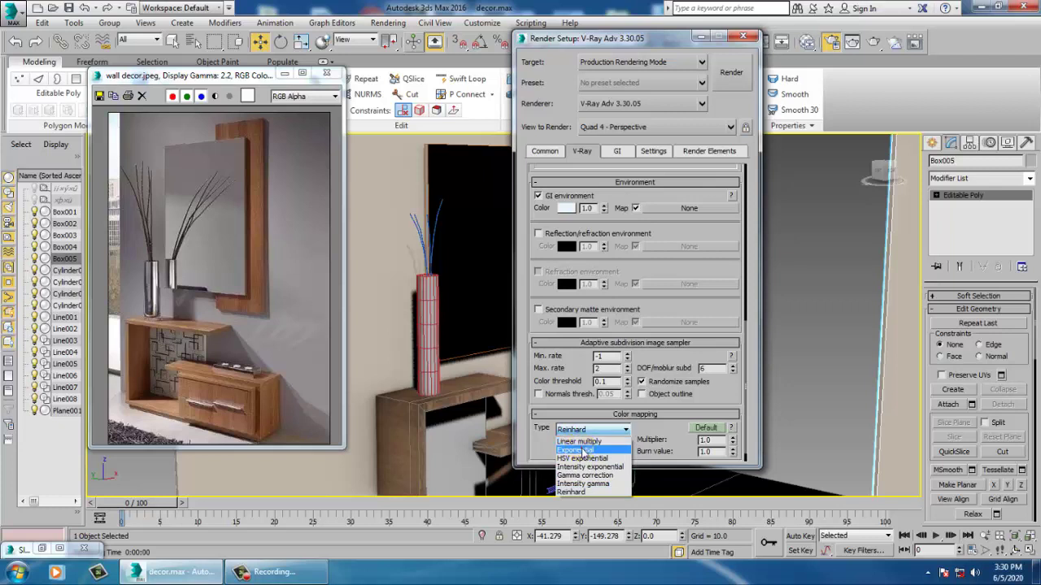
click(579, 448)
Step: Enable GI with Irradiance map as primary and Light cache as secondary engine, using the High preset and 150 subdivs
click(612, 153)
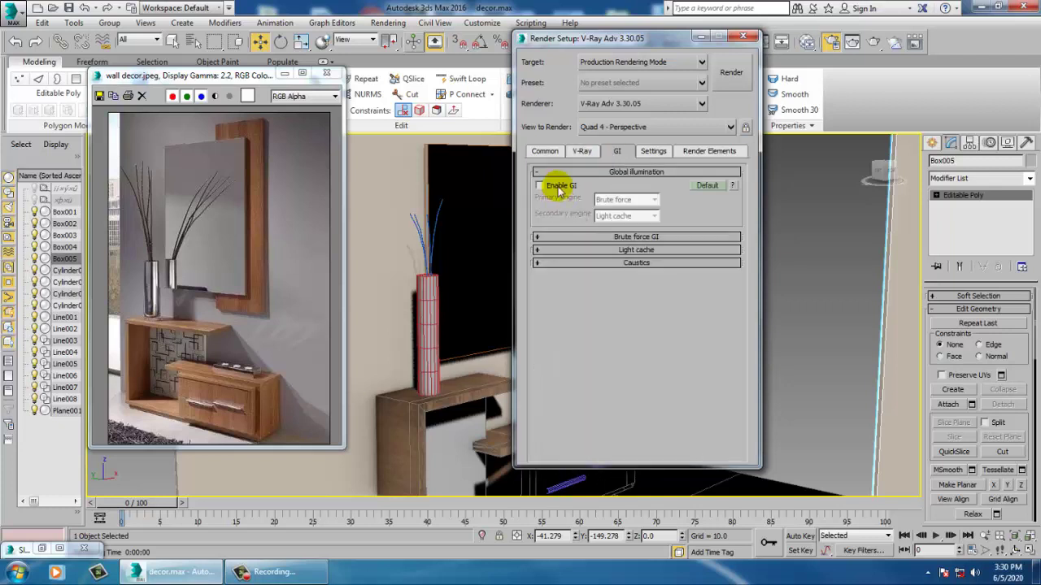
click(628, 200)
click(626, 216)
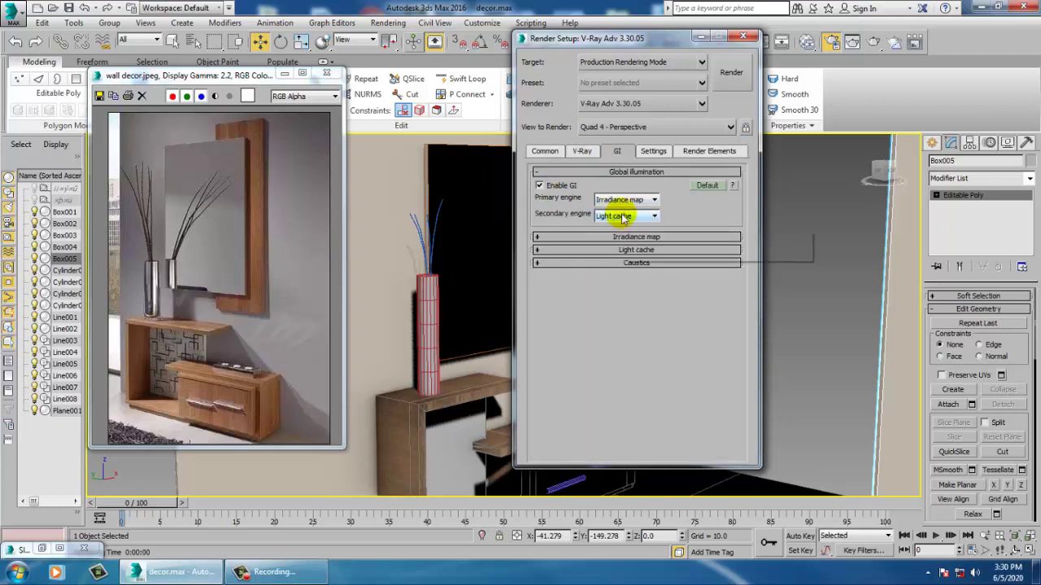
click(632, 237)
double_click(719, 270)
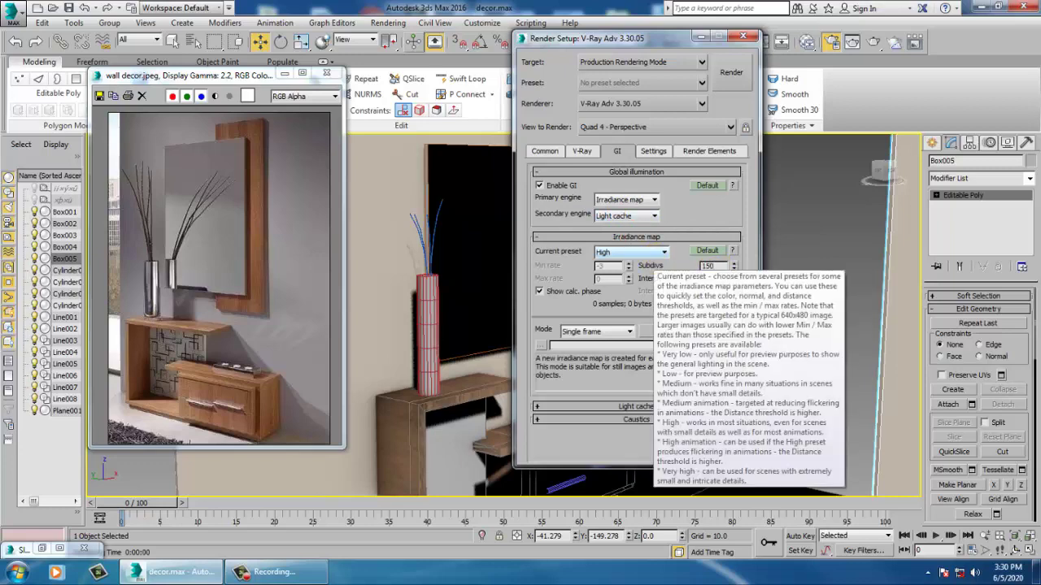
Step: Start a test render of the perspective view, cancel it and close the render settings
click(731, 71)
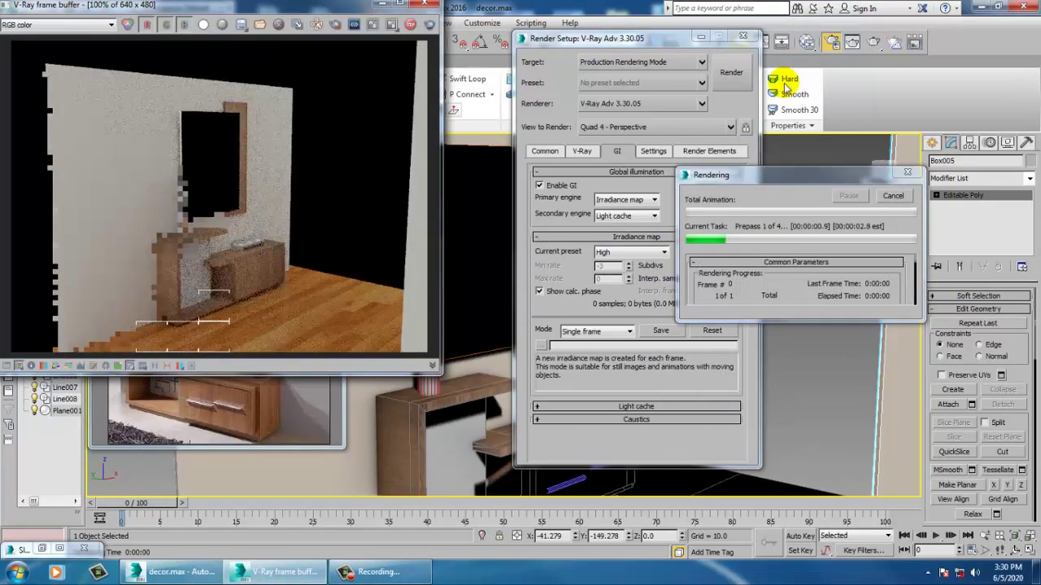
key(Escape)
click(743, 36)
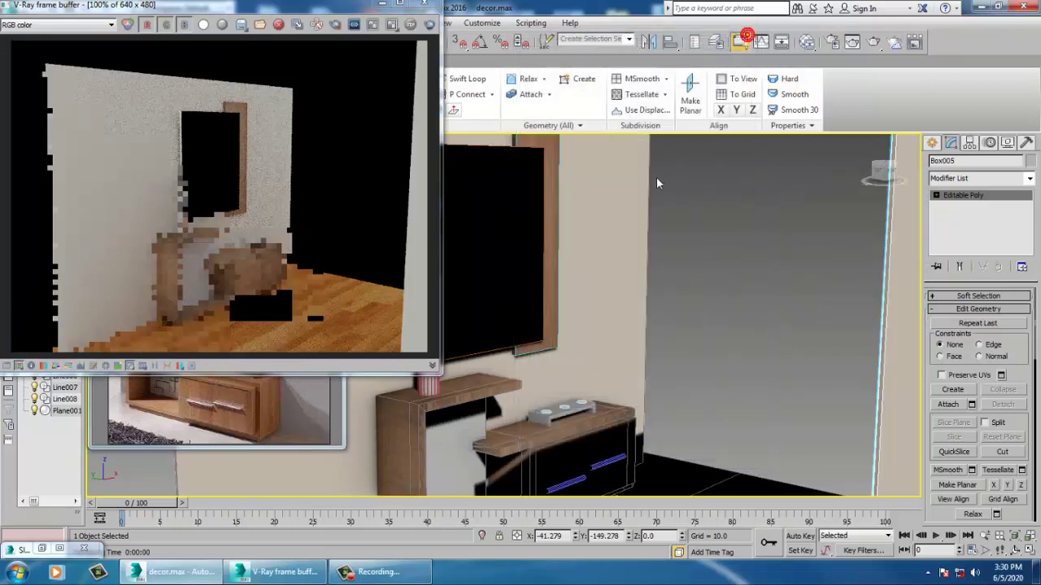
Step: Create a VRaySun in the left view, placed high in front of the room and aimed down at the console
middle_drag(685, 258, 733, 239)
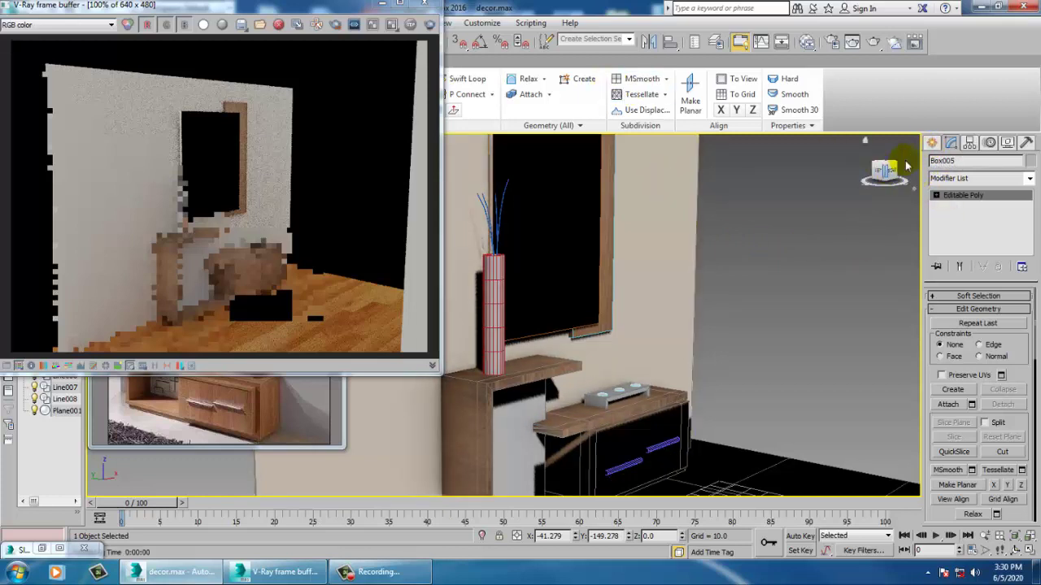
click(931, 144)
click(967, 164)
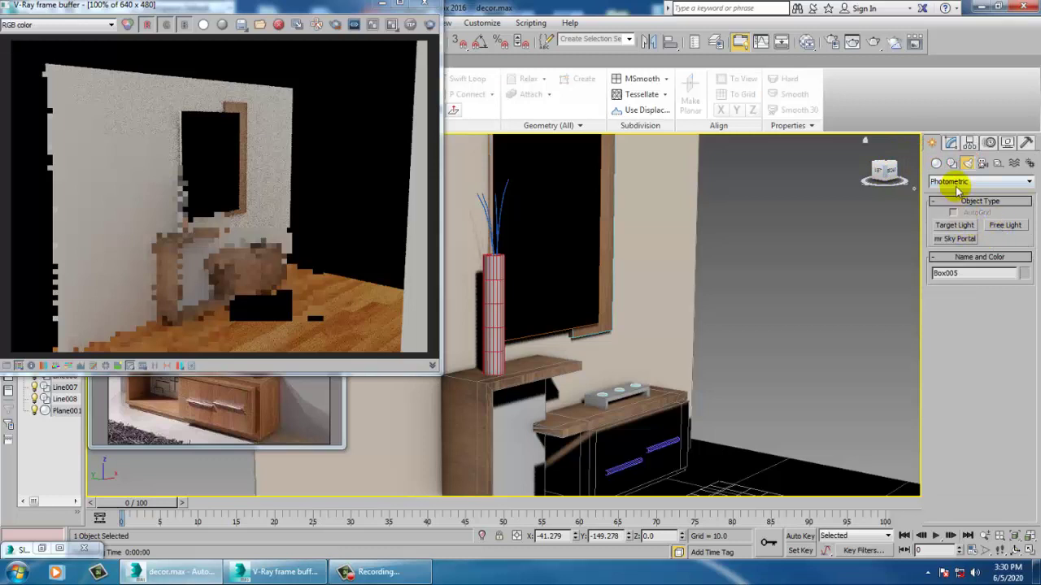
click(957, 184)
click(963, 204)
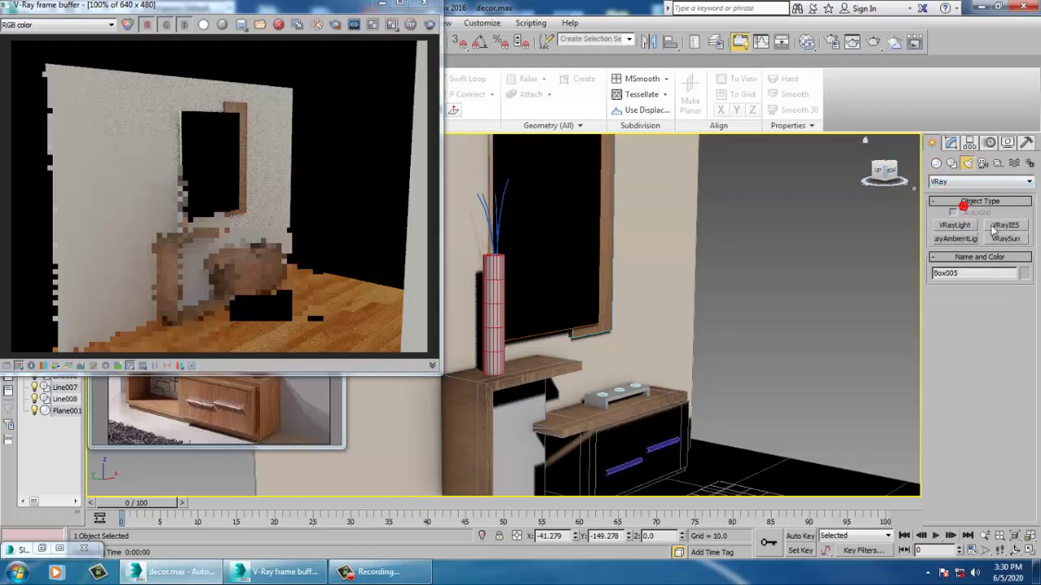
click(1006, 239)
key(alt+w)
click(688, 228)
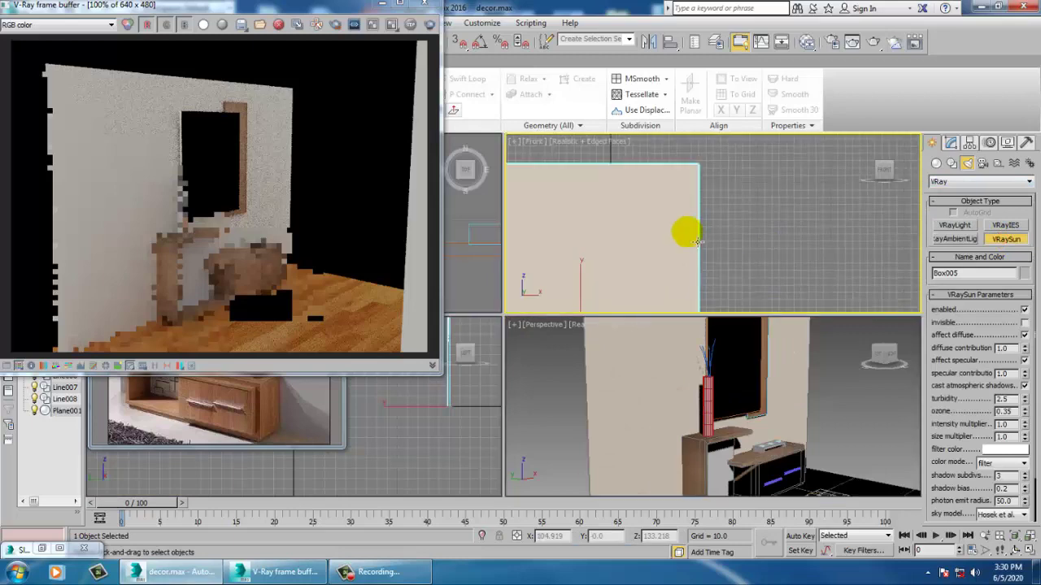
key(alt+w)
key(f)
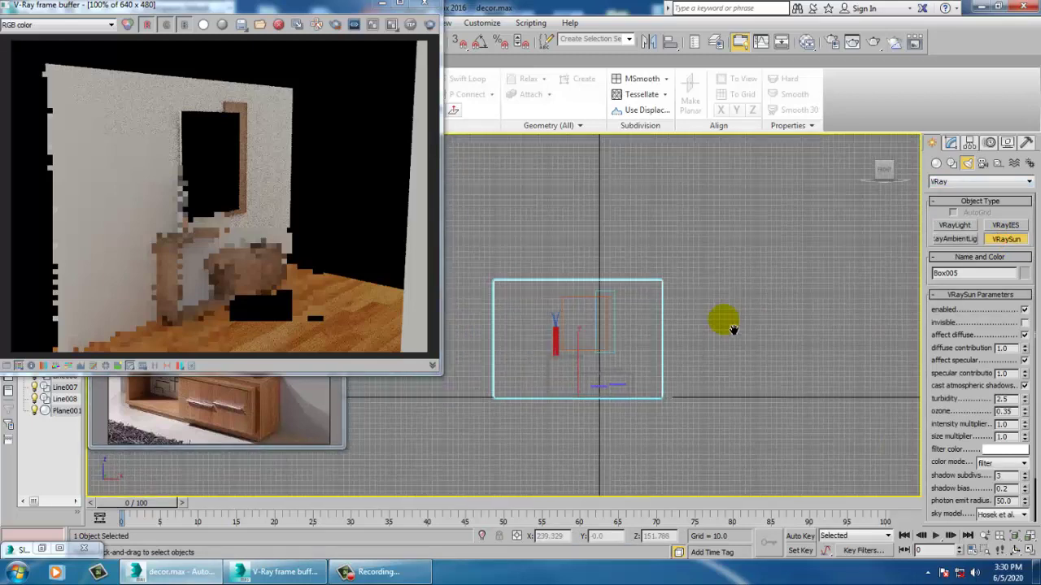
key(alt+w)
middle_click(396, 440)
key(alt+w)
scroll(634, 411, down, 8)
middle_drag(603, 372, 662, 326)
scroll(628, 360, up, 3)
drag(751, 222, 636, 287)
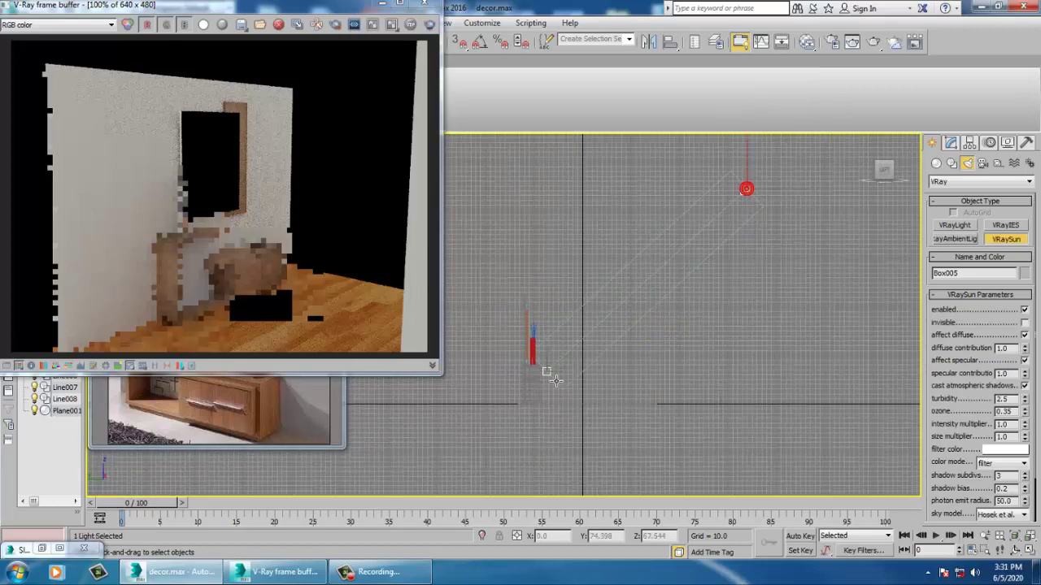
drag(556, 380, 544, 372)
click(551, 328)
right_click(640, 382)
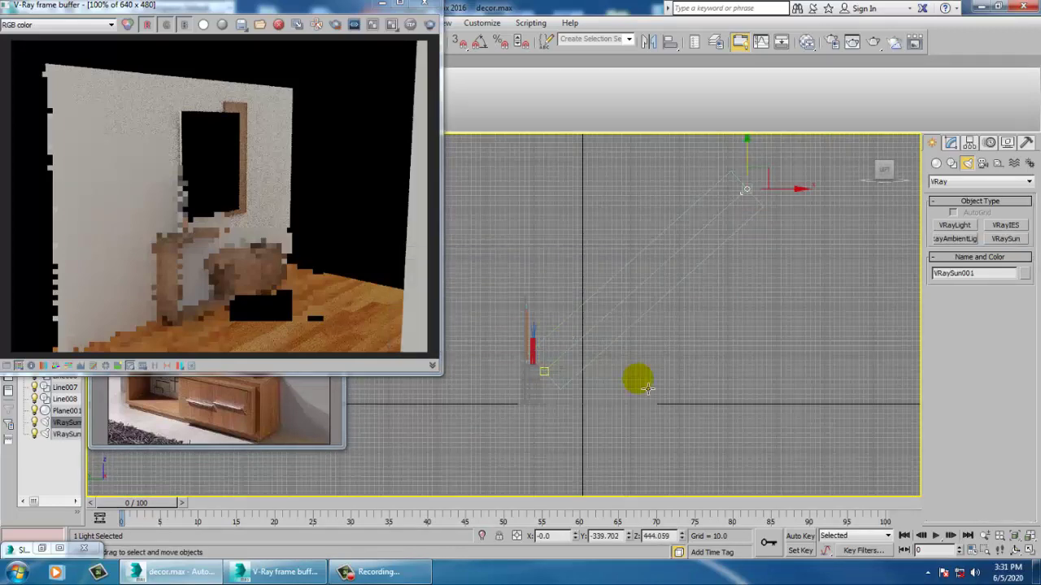
Step: Give the VRaySun a pale pink filter color (about RGB 208, 158, 143), photon emit radius 358 and intensity multiplier 0.49
key(alt+w)
middle_click(711, 395)
key(alt+w)
scroll(697, 395, down, 5)
middle_drag(696, 395, 665, 426)
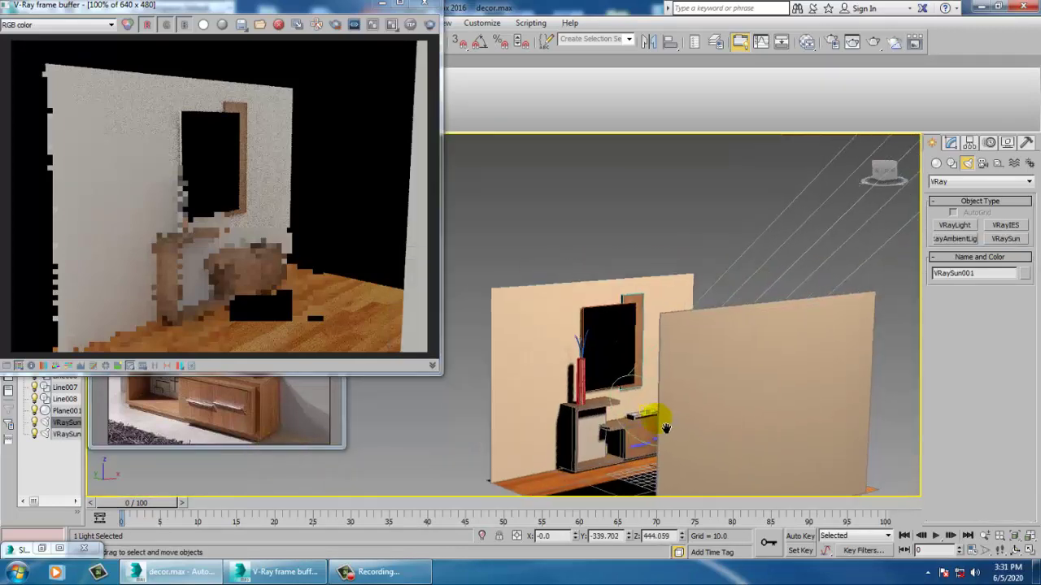
scroll(666, 427, down, 6)
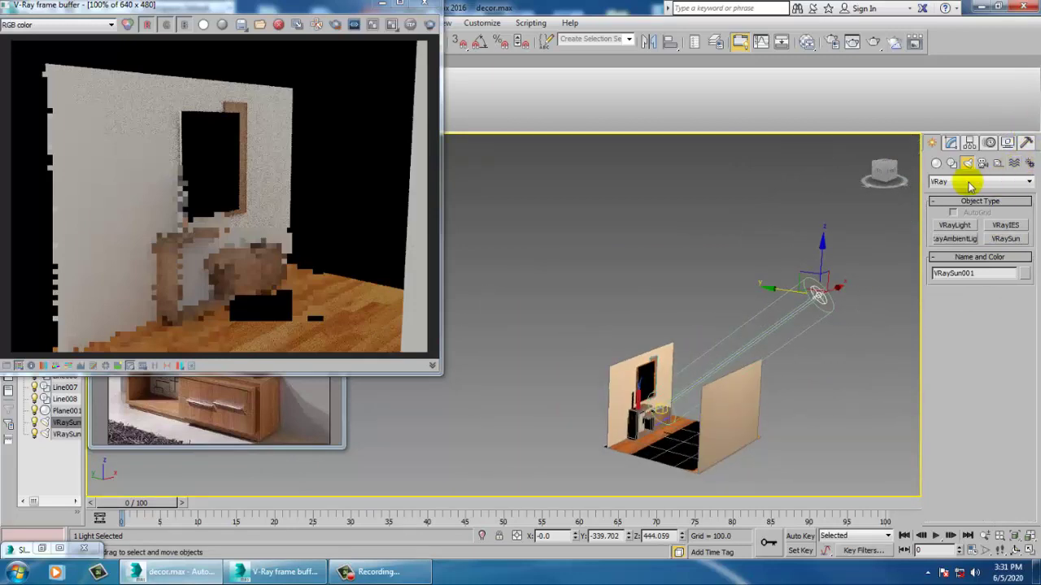
click(950, 147)
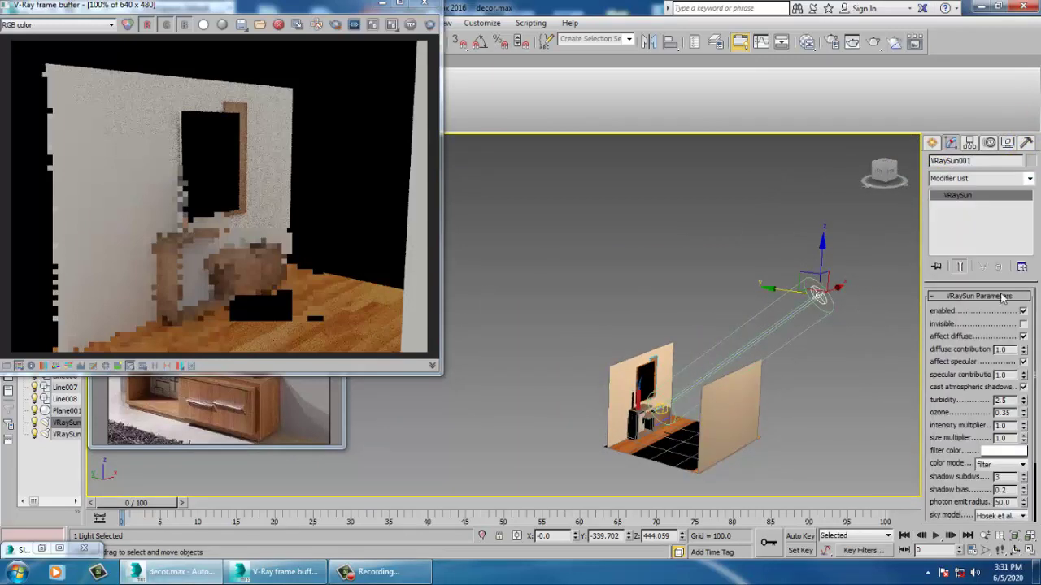
click(1005, 451)
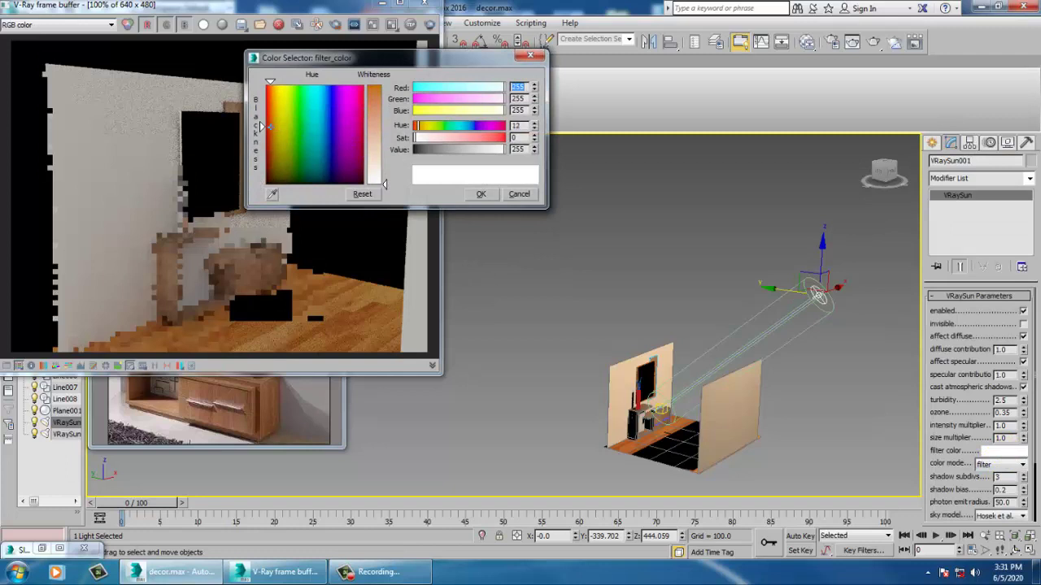
drag(379, 179, 392, 158)
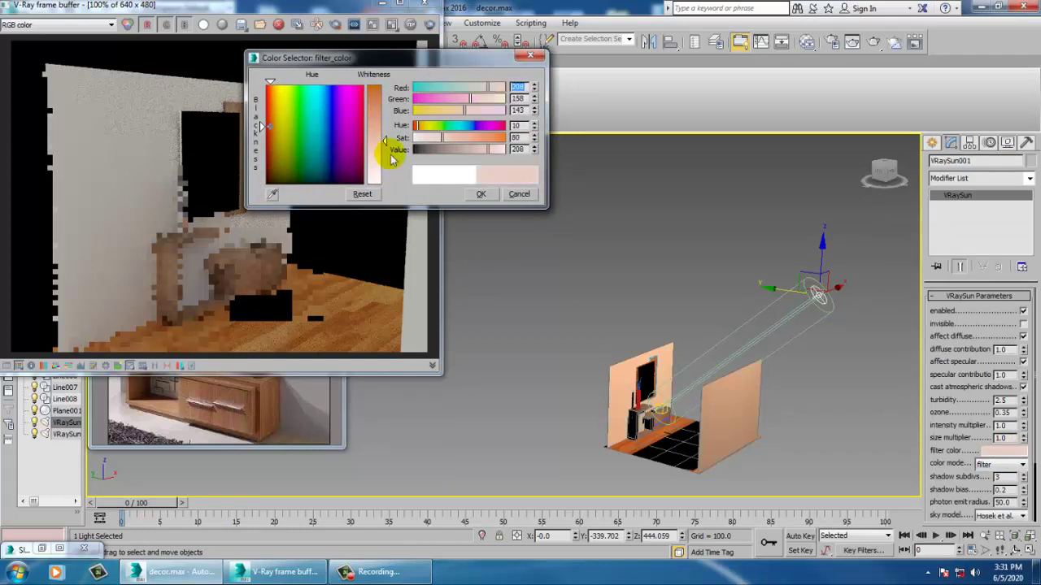
click(482, 195)
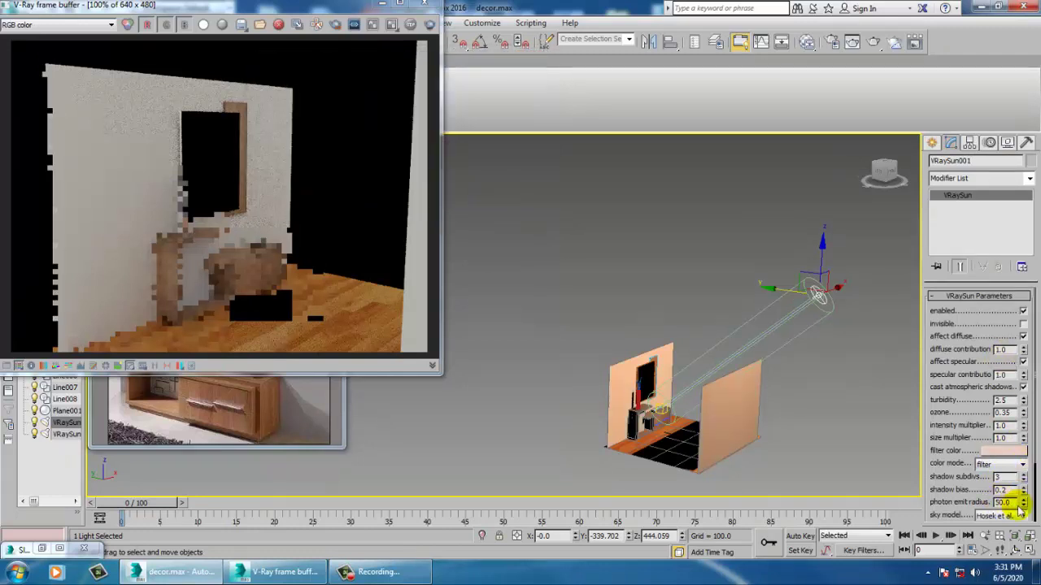
drag(1027, 504, 987, 109)
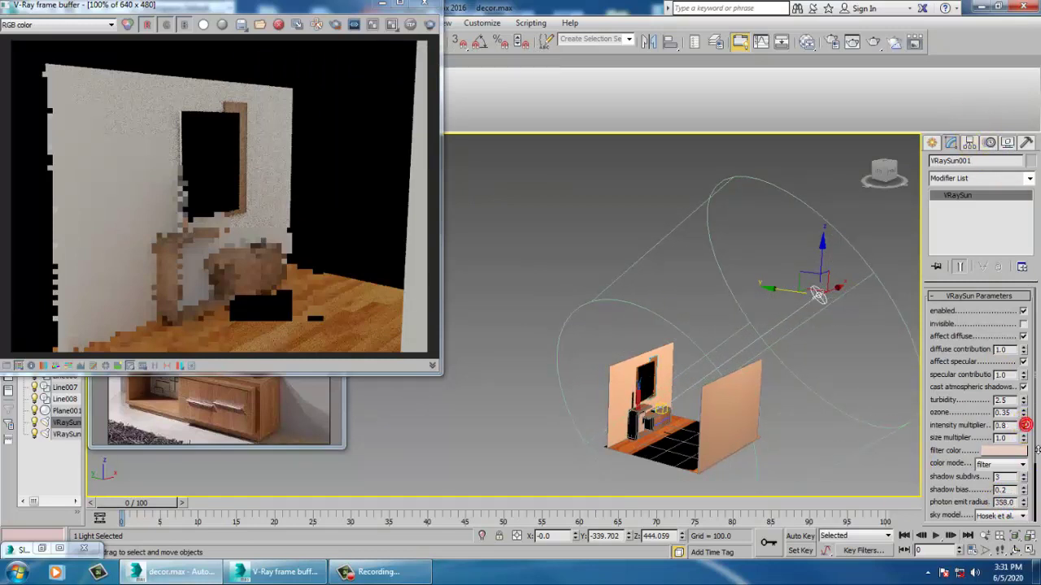
Step: Render a test image of the console in the perspective view and lower the sun's intensity multiplier to 0.06
scroll(721, 400, up, 10)
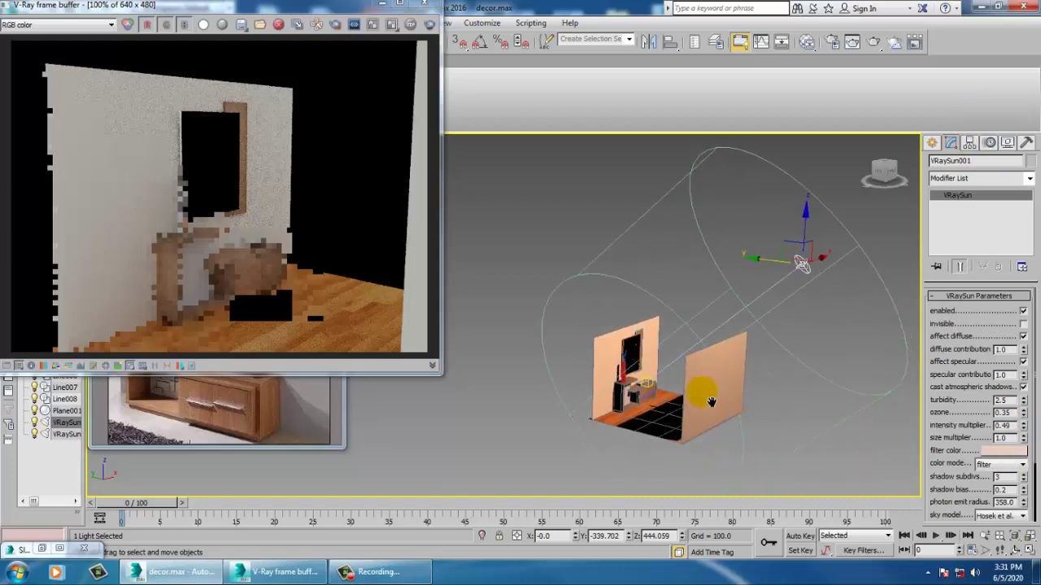
middle_drag(616, 385, 599, 345)
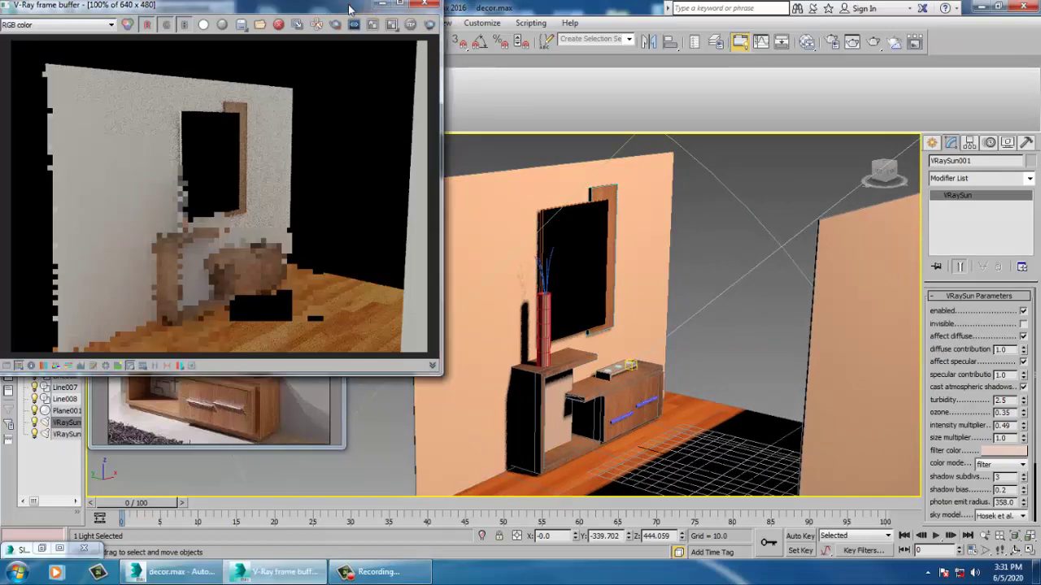
drag(432, 15, 360, 14)
click(389, 22)
click(400, 38)
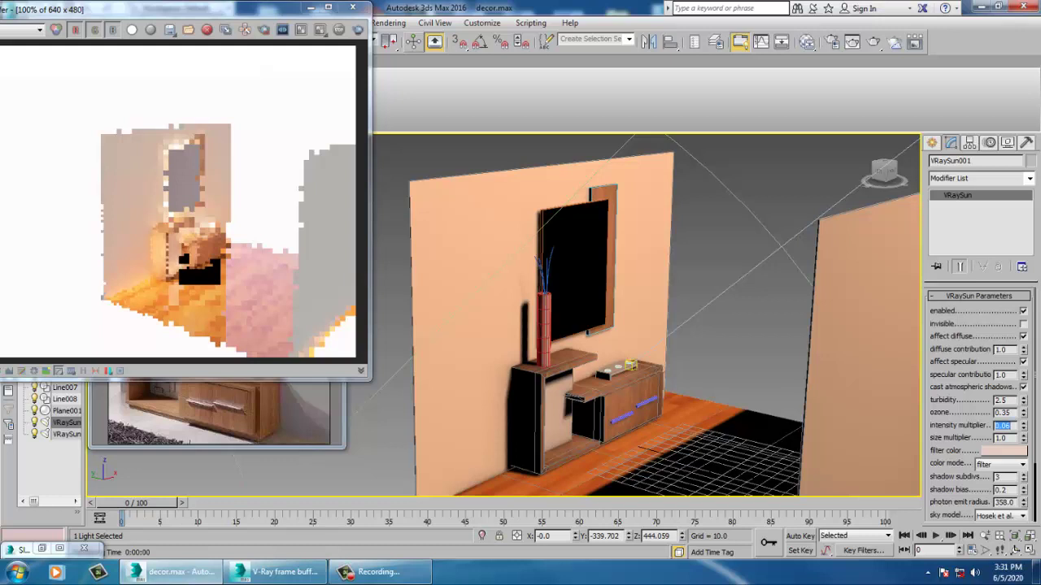
Step: Select the front face polygon of the black mirror panel on the wall
click(588, 249)
scroll(596, 277, up, 5)
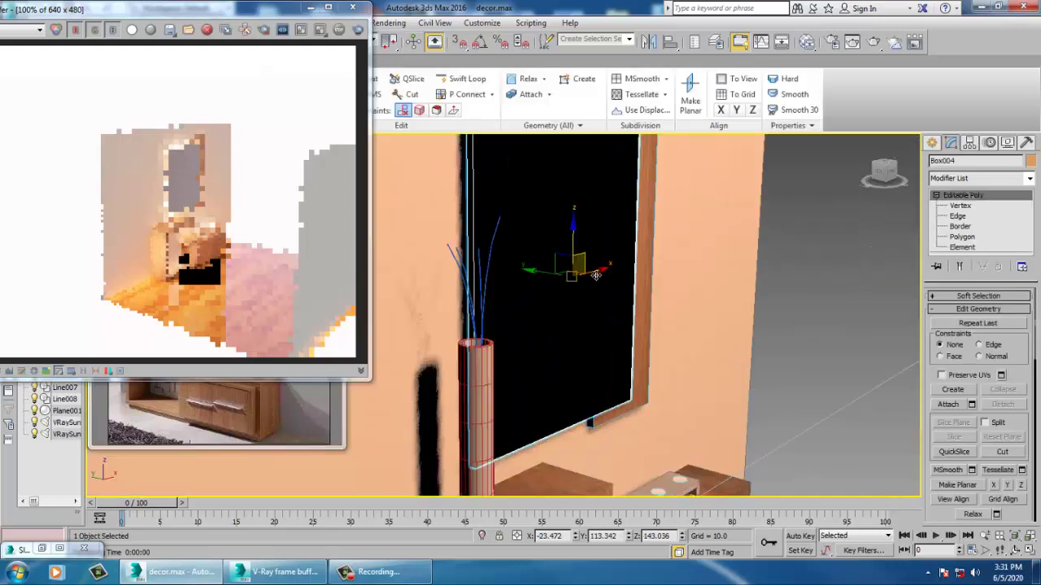
alt+middle_drag(577, 277, 562, 301)
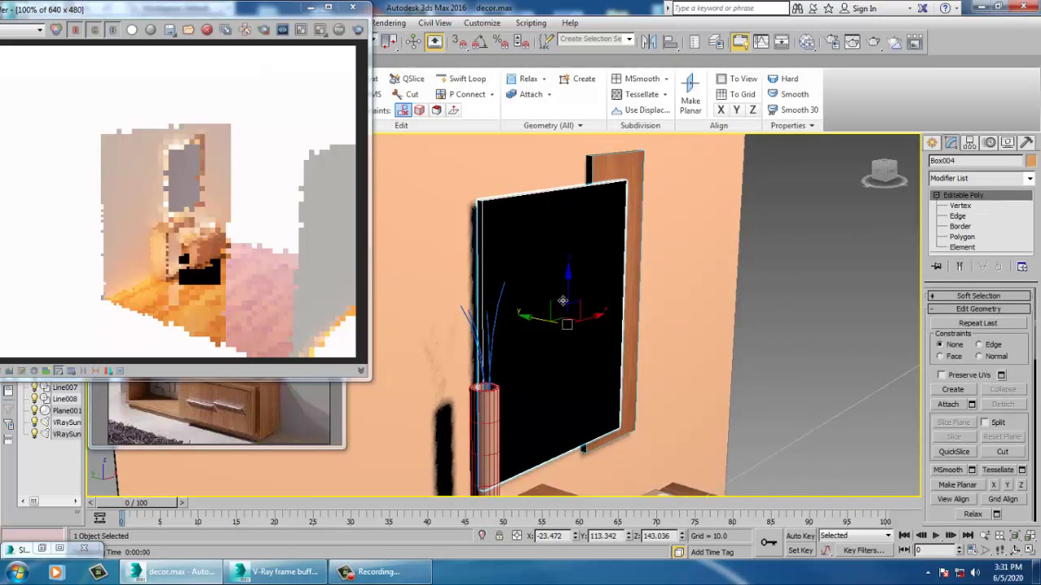
key(4)
click(550, 276)
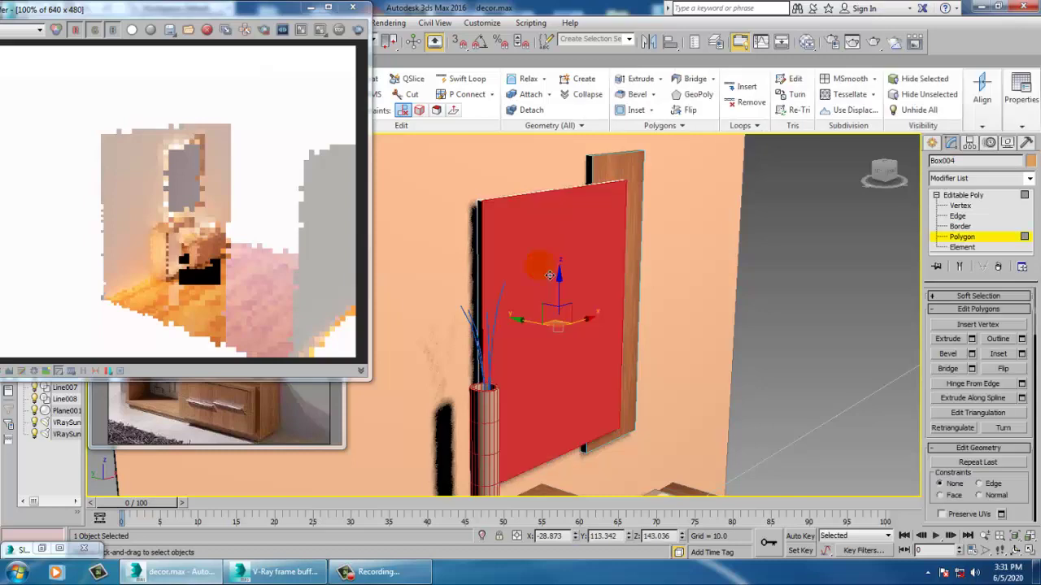
Step: Turn off Fresnel reflections on the mirror's black VRayMtl, Material #1, leaving its reflection color as it is
key(m)
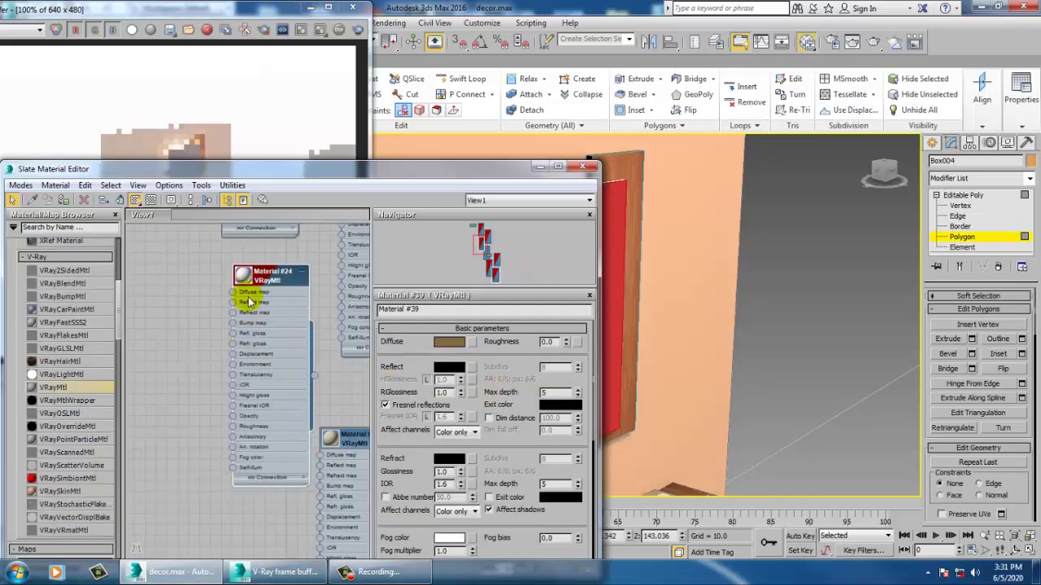
middle_drag(288, 306, 287, 365)
double_click(309, 362)
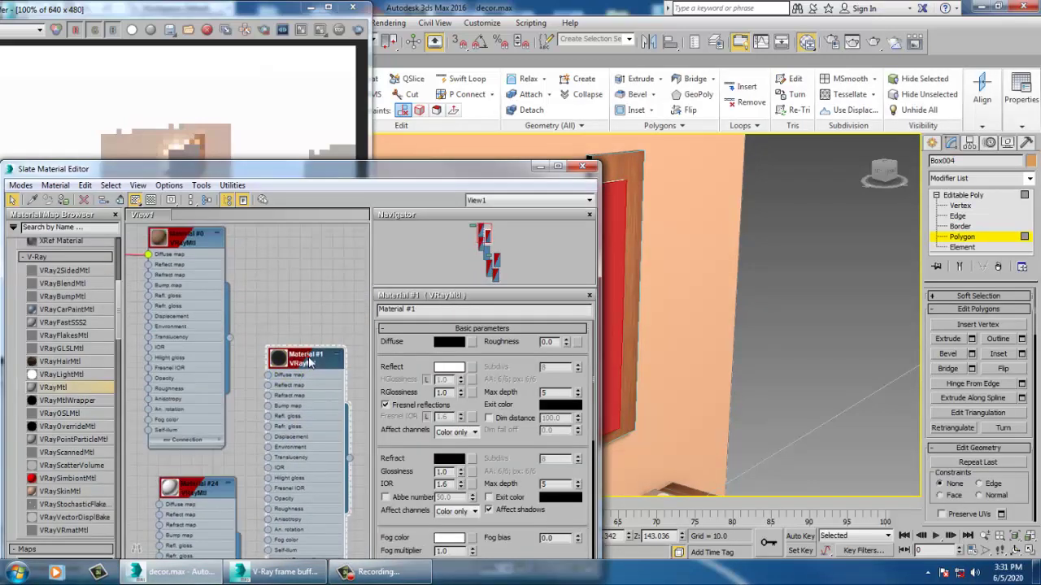
click(449, 368)
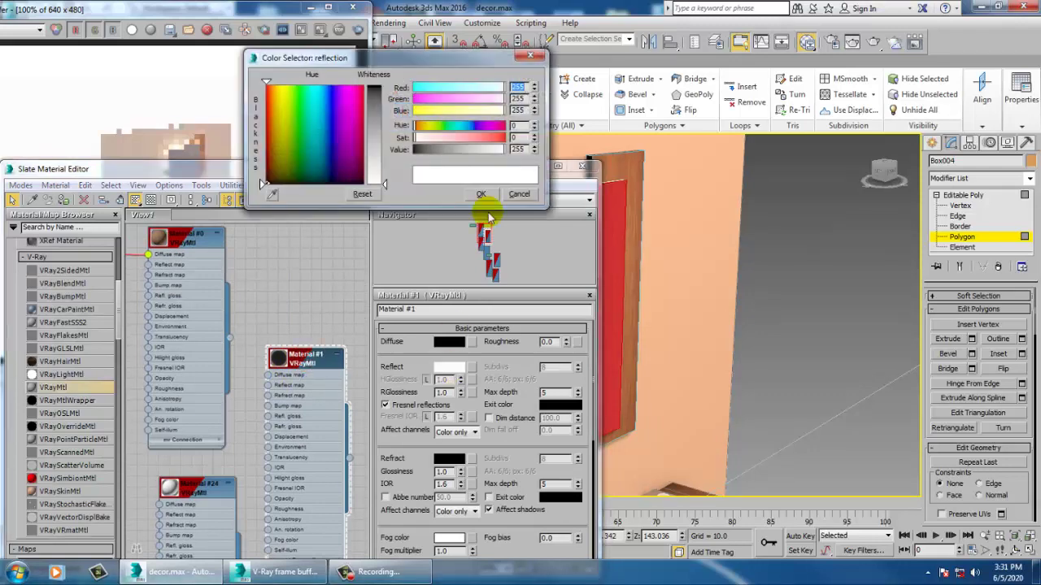
click(520, 196)
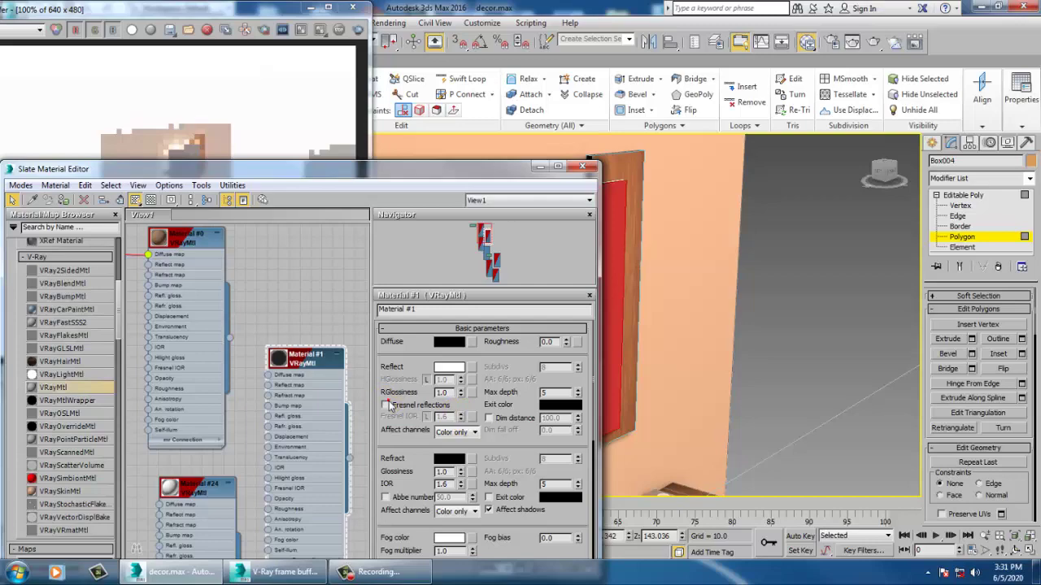
Step: Start a test render of the mirror close-up, then close the frame buffer and the material editor
click(389, 22)
click(396, 39)
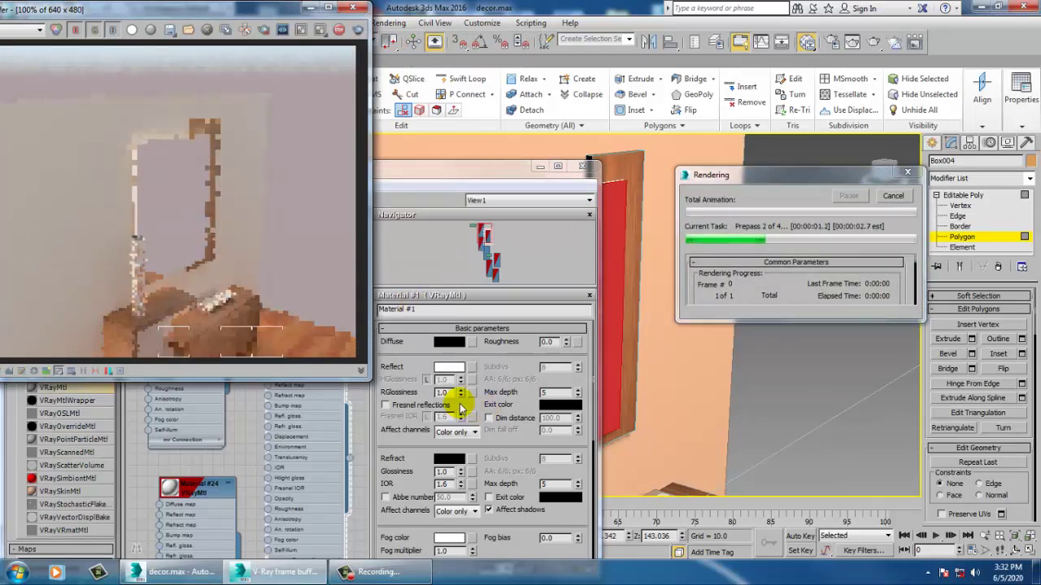
click(353, 8)
click(581, 166)
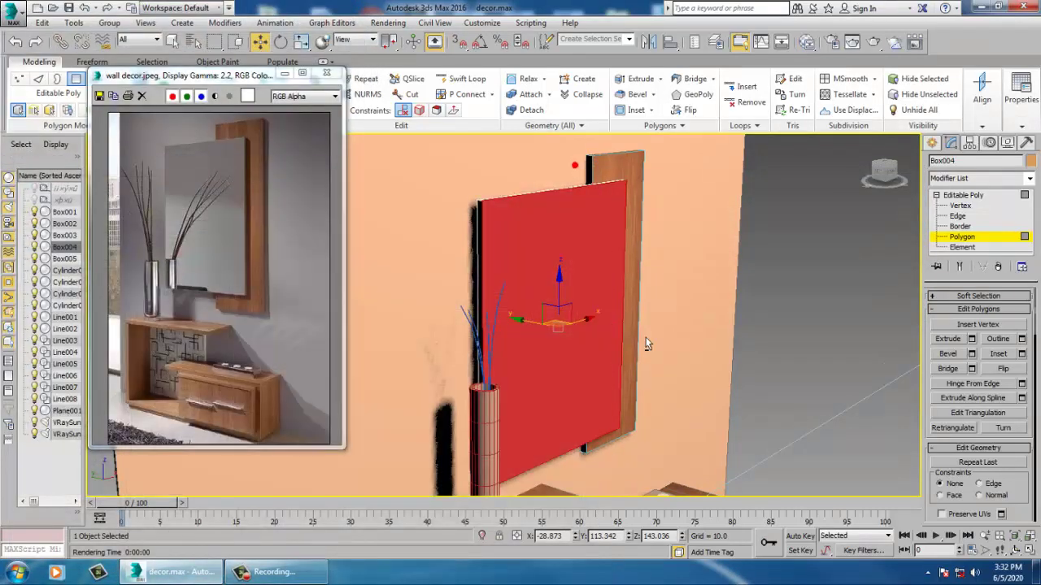
Step: Test render the mirror from a more frontal angle, stop the render and close the frame buffer
alt+middle_drag(646, 344, 596, 356)
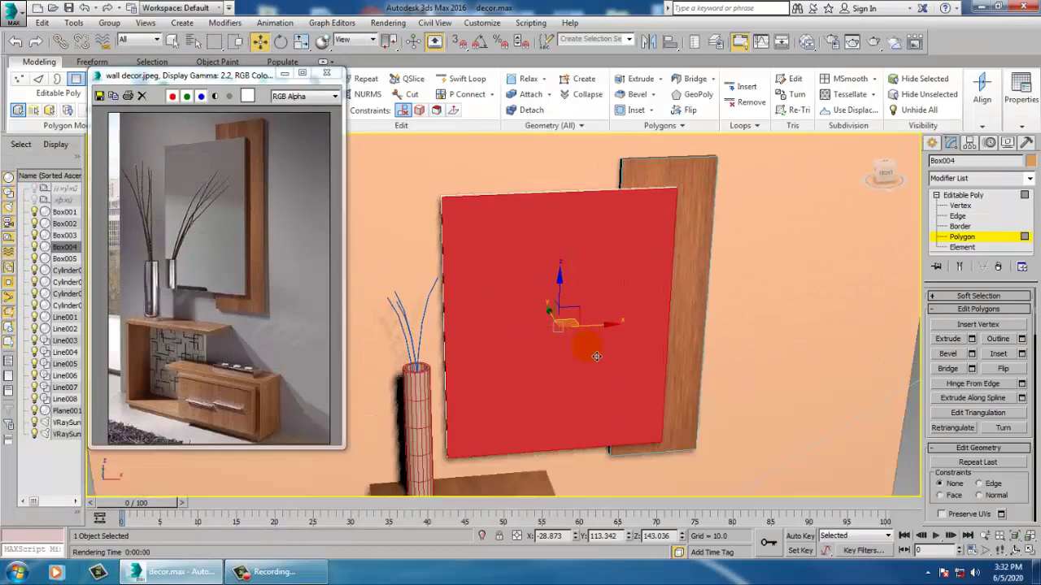
click(387, 23)
click(395, 37)
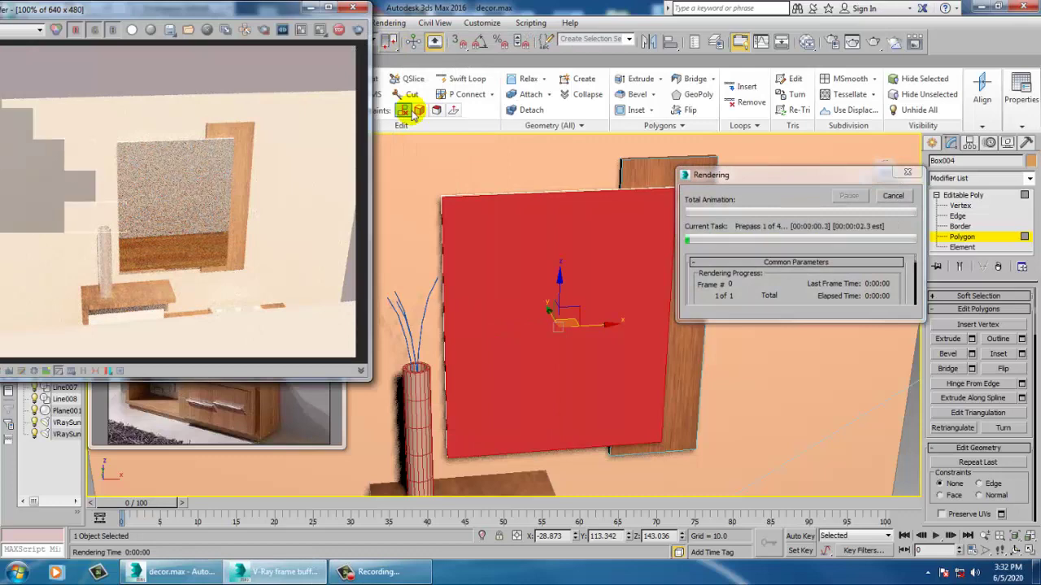
click(339, 30)
click(352, 10)
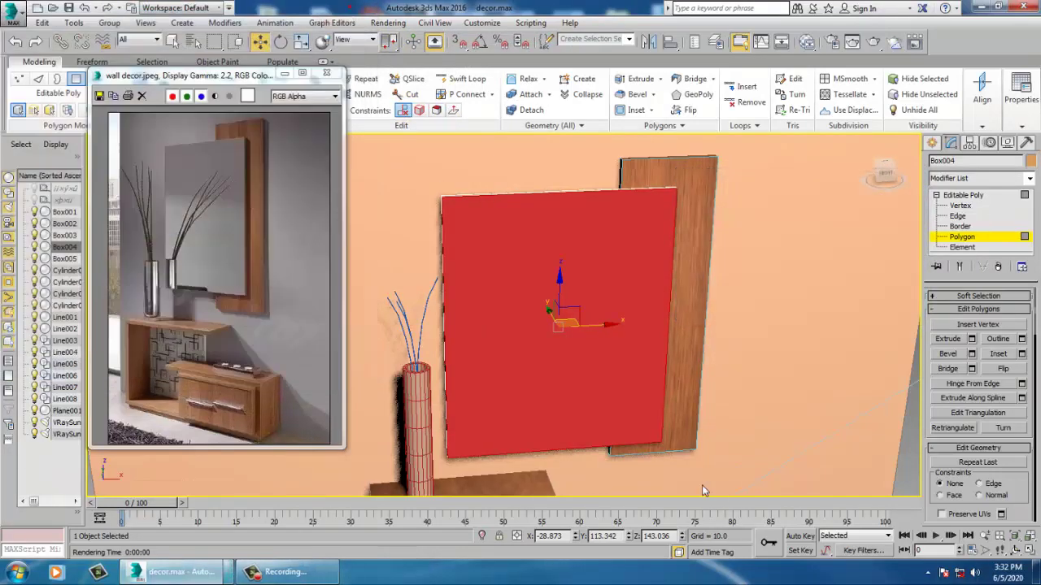
Step: Test render the whole console and mirror in perspective, inspect the image enlarged and close the frame buffer
alt+middle_drag(621, 408, 648, 333)
scroll(648, 332, down, 5)
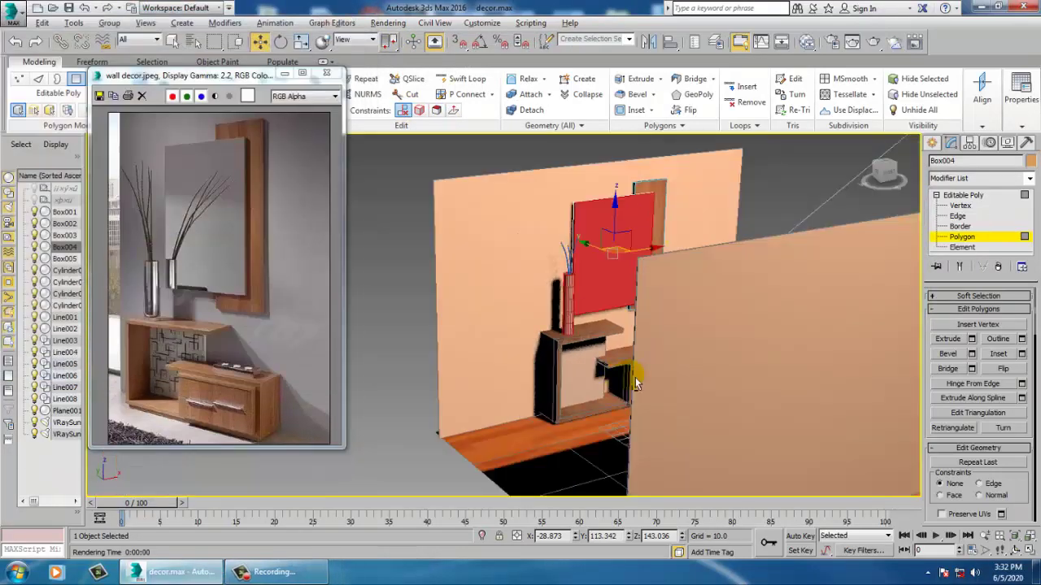
mouse_move(636, 379)
alt+middle_down()
mouse_move(667, 373)
mouse_move(658, 353)
mouse_move(635, 349)
mouse_move(627, 319)
mouse_move(627, 386)
alt+middle_up()
scroll(628, 366, up, 5)
scroll(626, 331, down, 4)
click(392, 23)
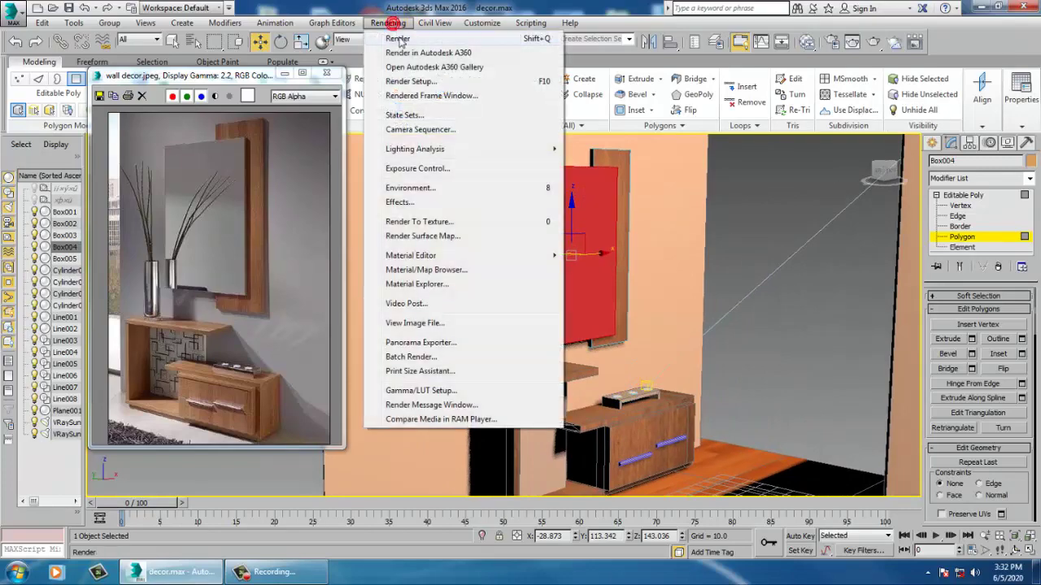
click(398, 37)
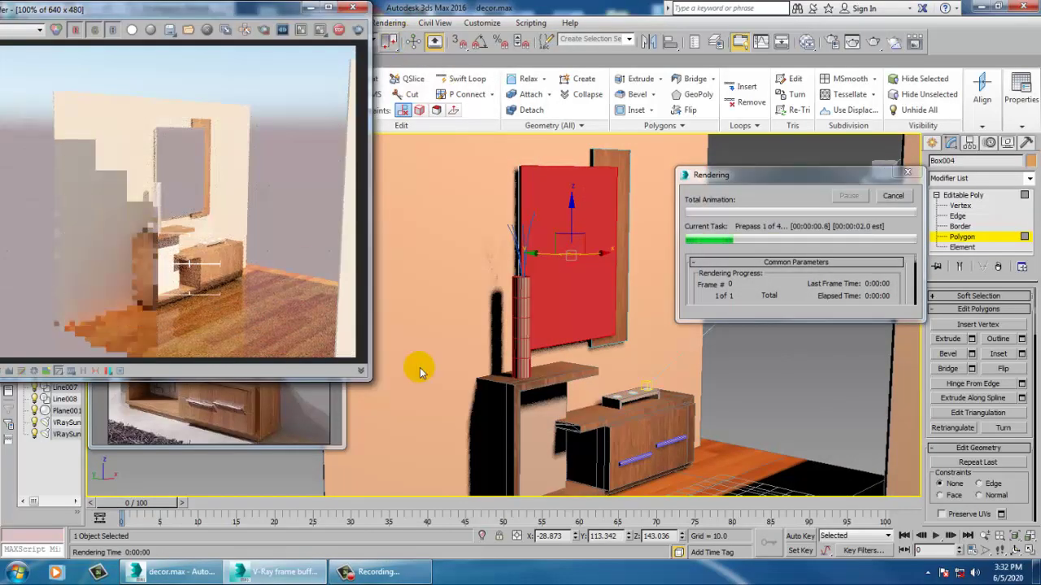
click(328, 8)
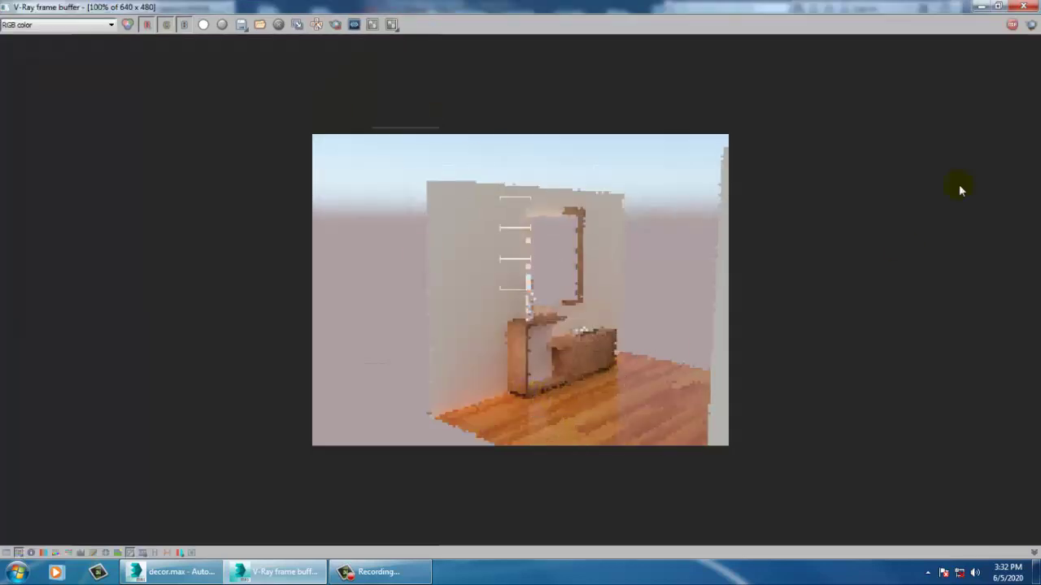
drag(745, 6, 369, 29)
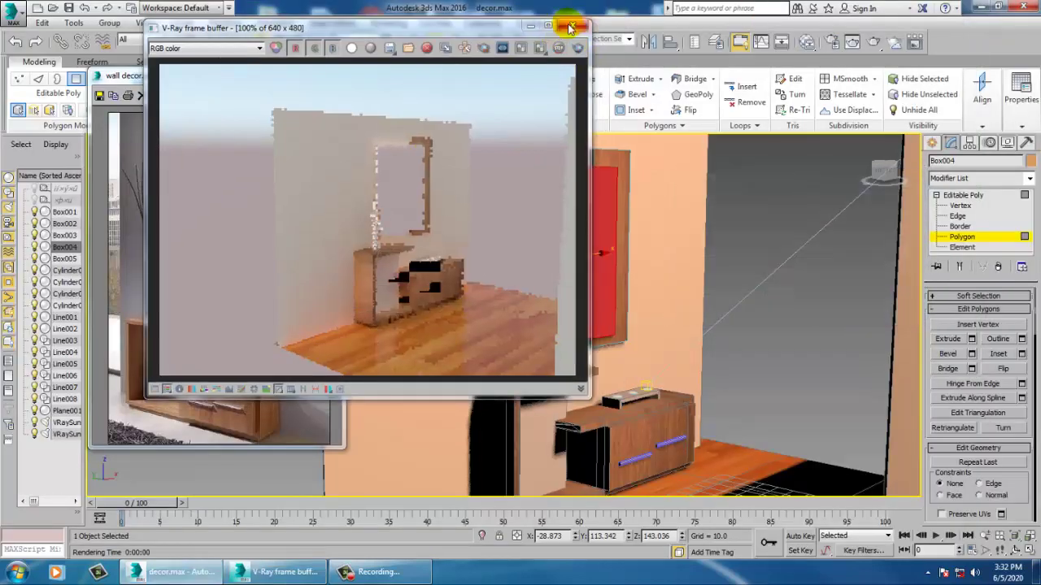
click(572, 26)
Step: Set the render output size to the HDTV (video) preset at 1920 x 1080 and close the render settings
click(382, 22)
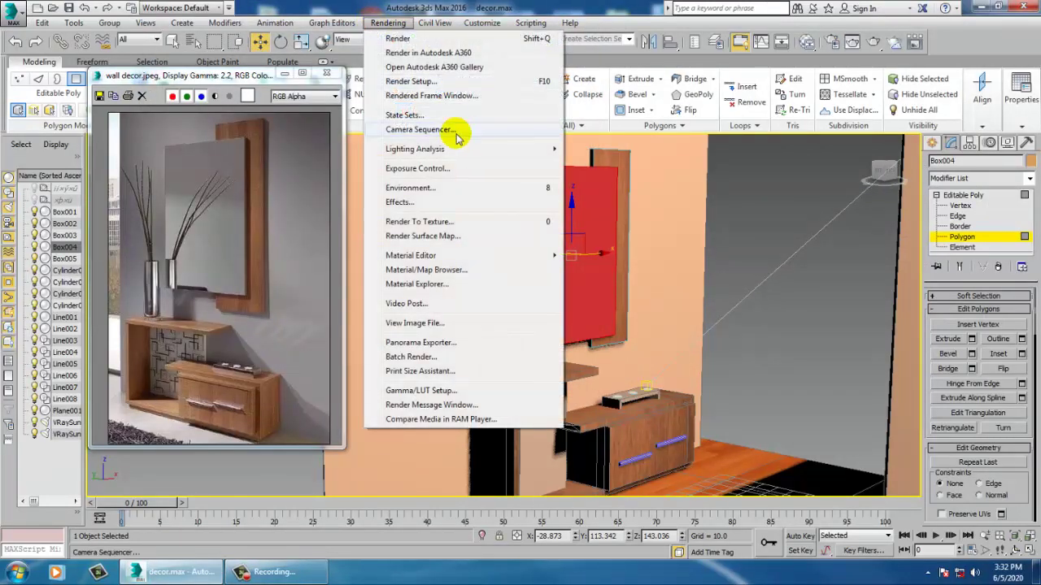
click(412, 82)
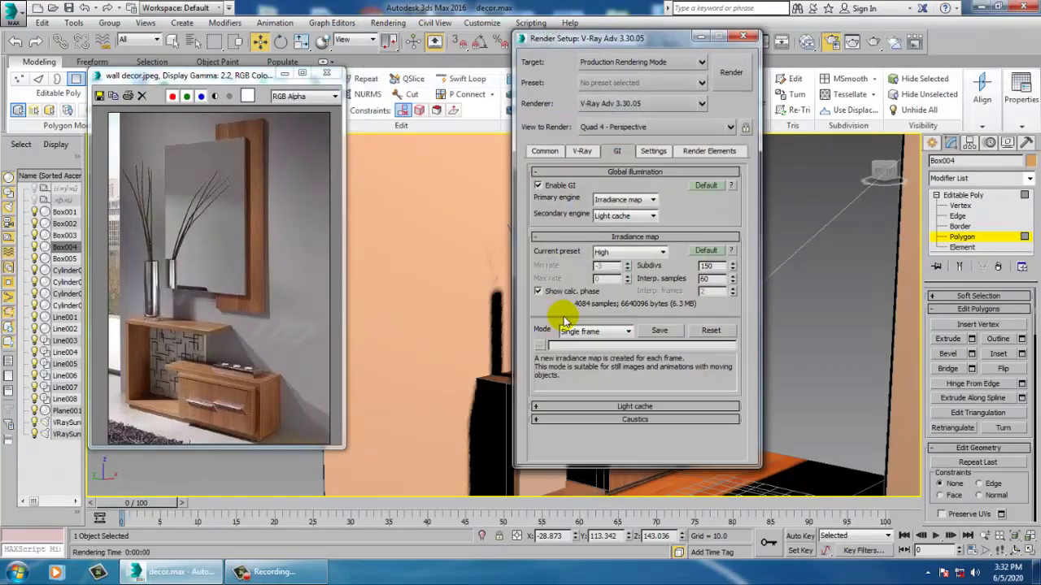
click(547, 155)
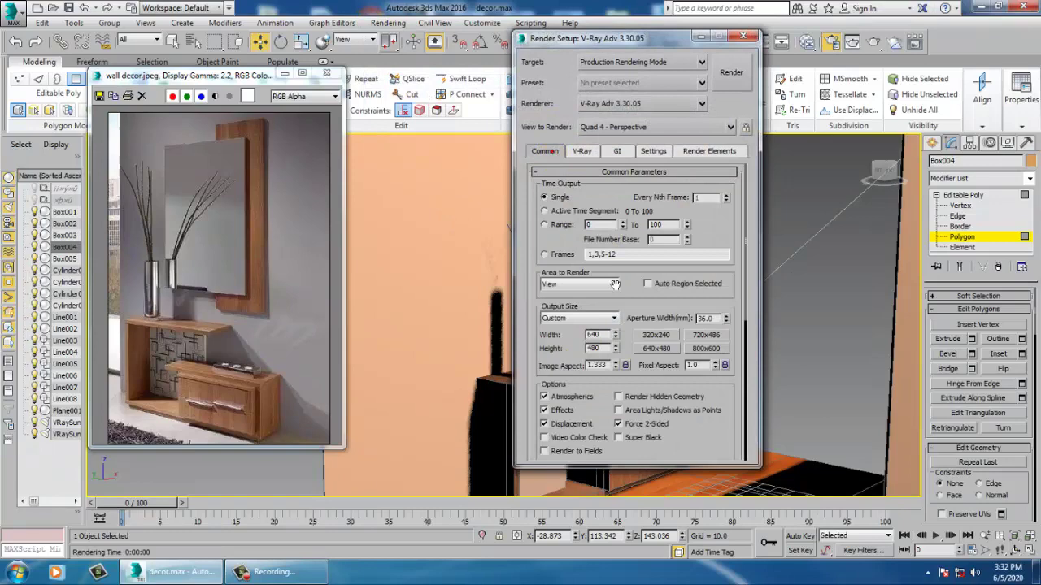
click(584, 319)
click(582, 470)
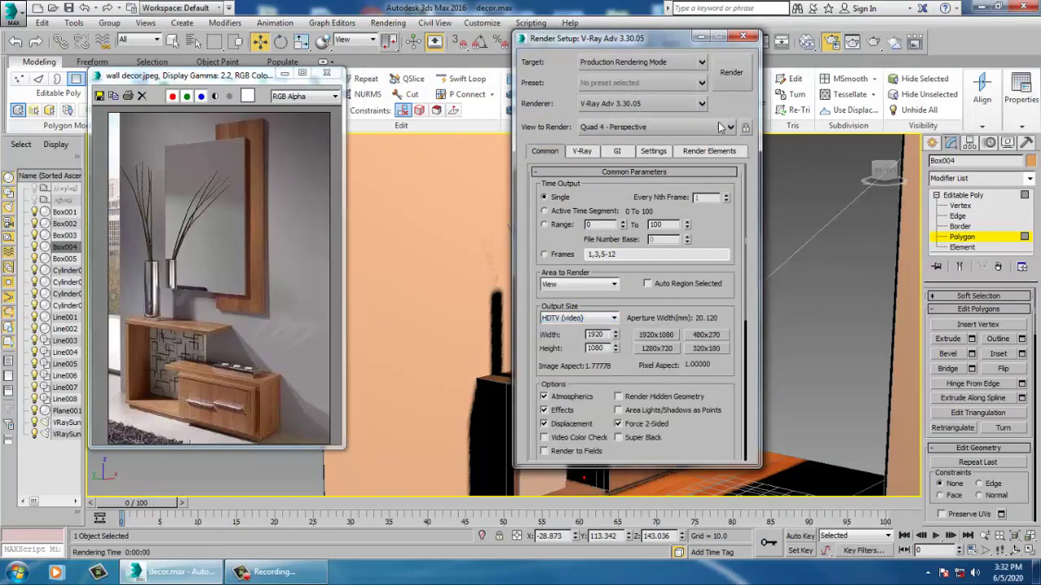
click(745, 39)
Step: Start a 1920 x 1080 test render of a closer perspective view of the console, cancel it and close the frame buffer
scroll(620, 222, down, 2)
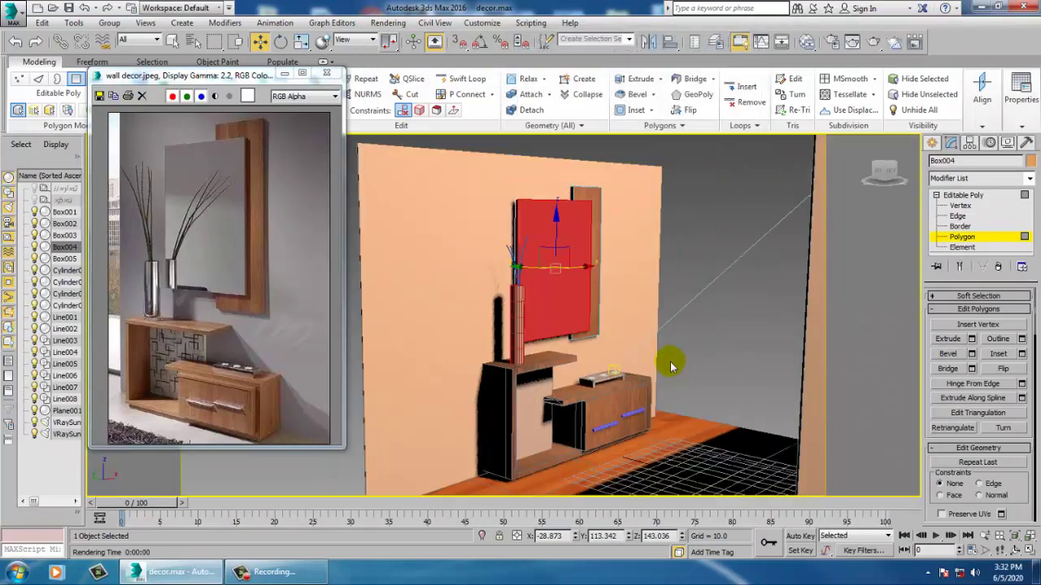
scroll(638, 362, up, 4)
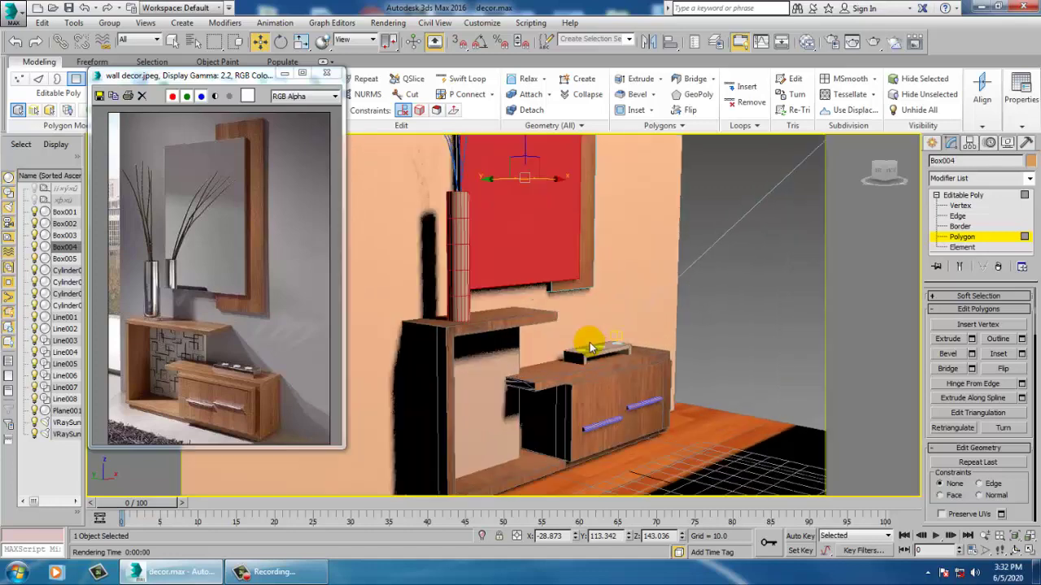
mouse_move(575, 331)
middle_down()
mouse_move(571, 339)
mouse_move(448, 318)
mouse_move(550, 304)
mouse_move(579, 346)
mouse_move(570, 348)
middle_up()
scroll(571, 334, up, 2)
scroll(572, 334, down, 2)
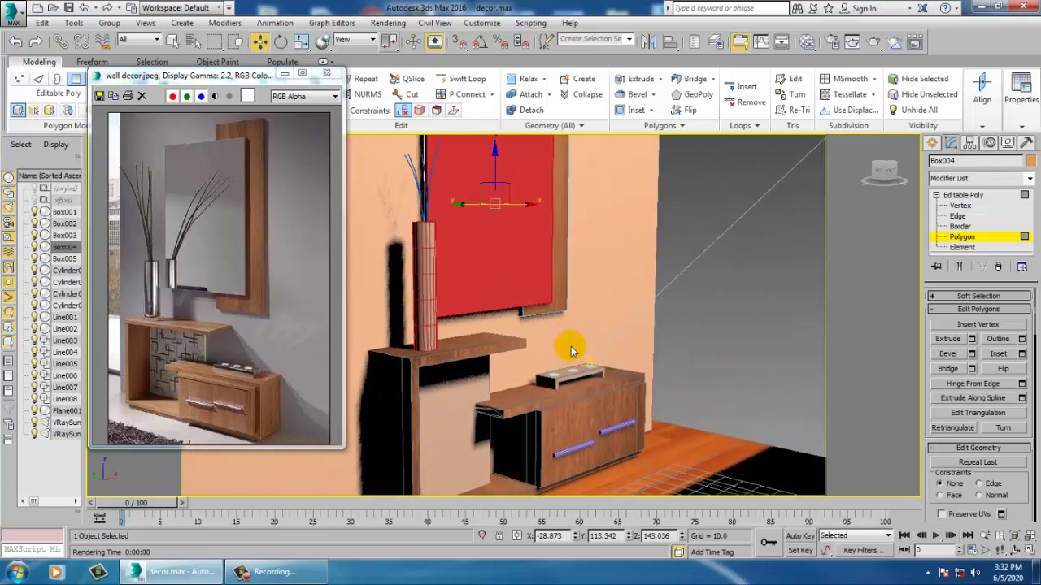
key(Up)
drag(571, 351, 579, 356)
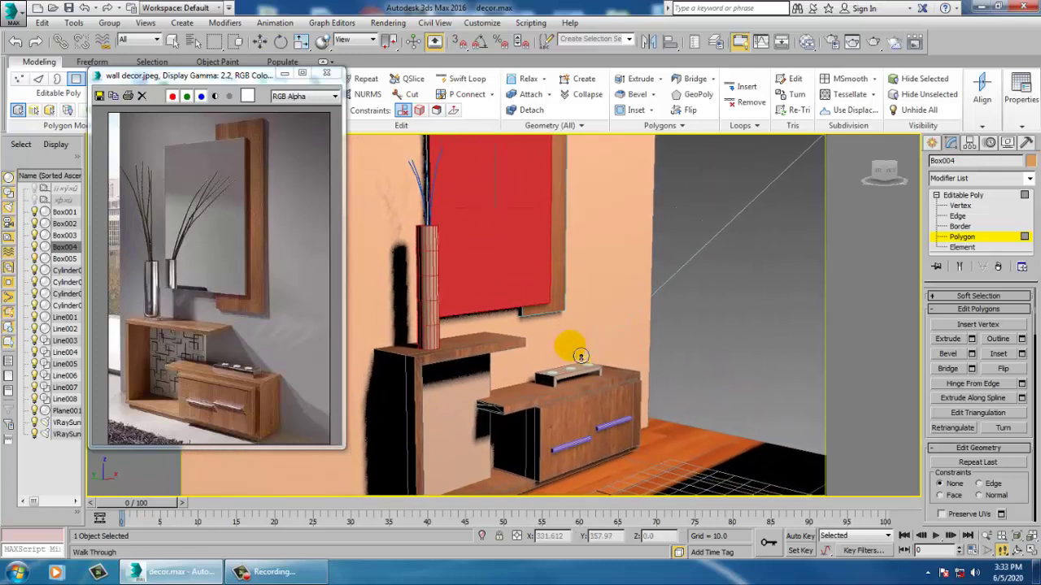
key(Down)
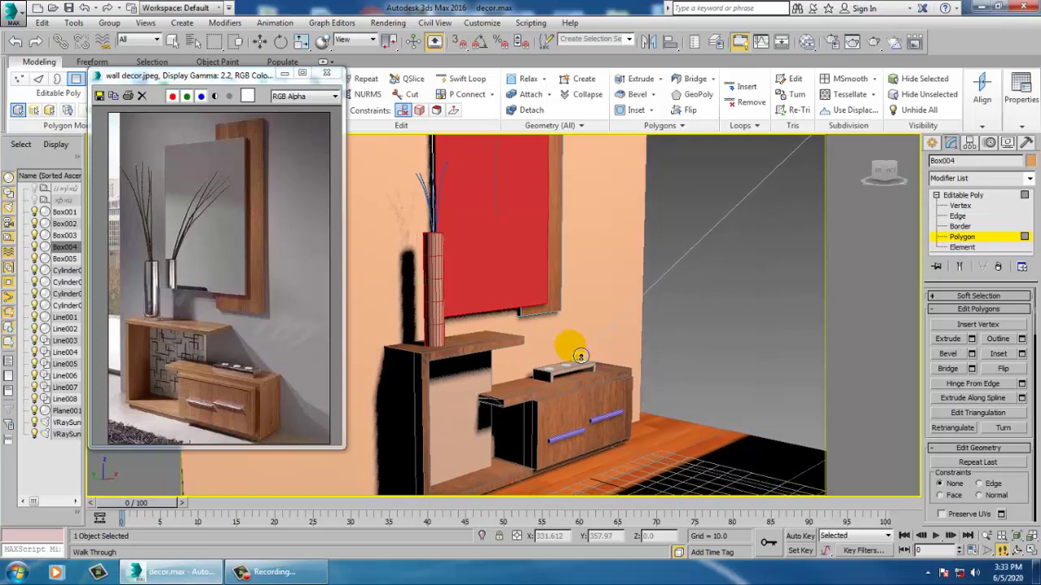
key(Down)
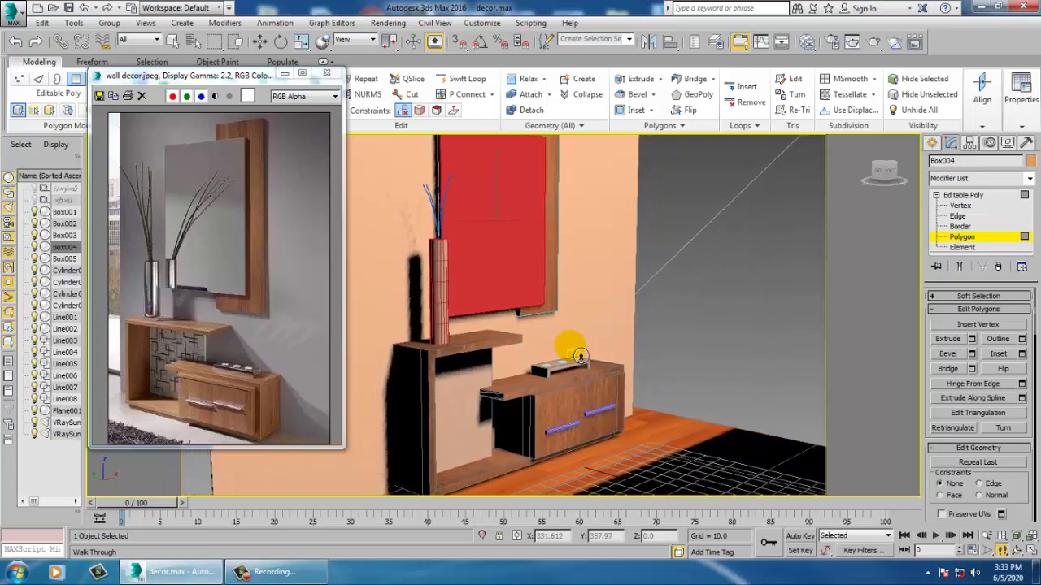
click(388, 23)
click(391, 37)
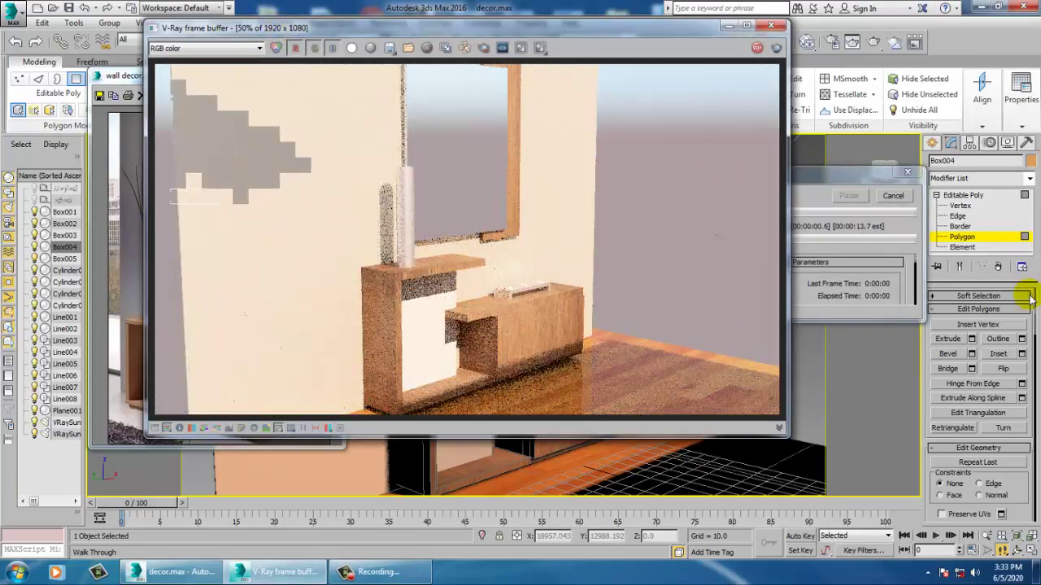
key(Escape)
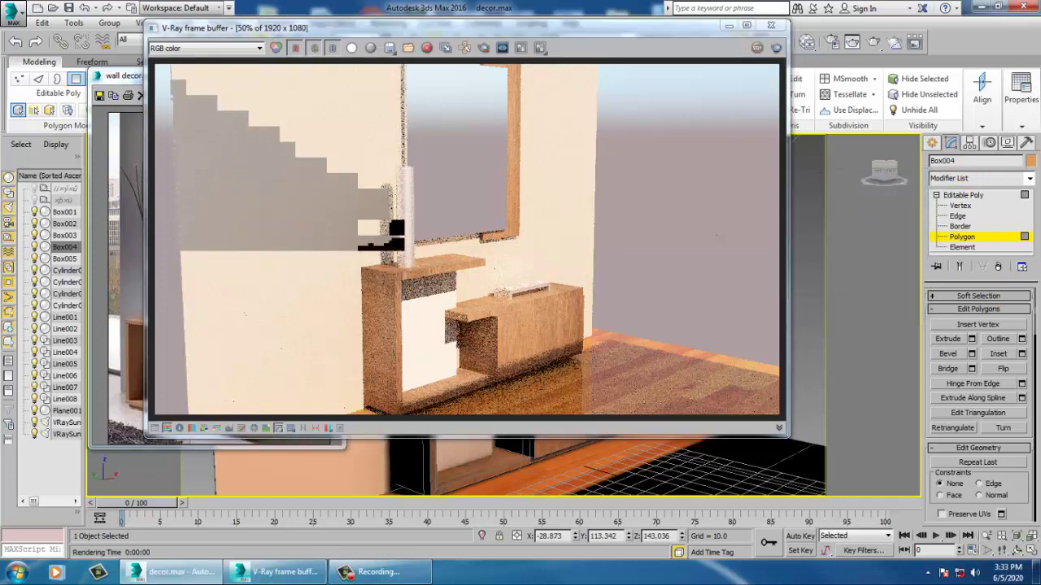
click(783, 25)
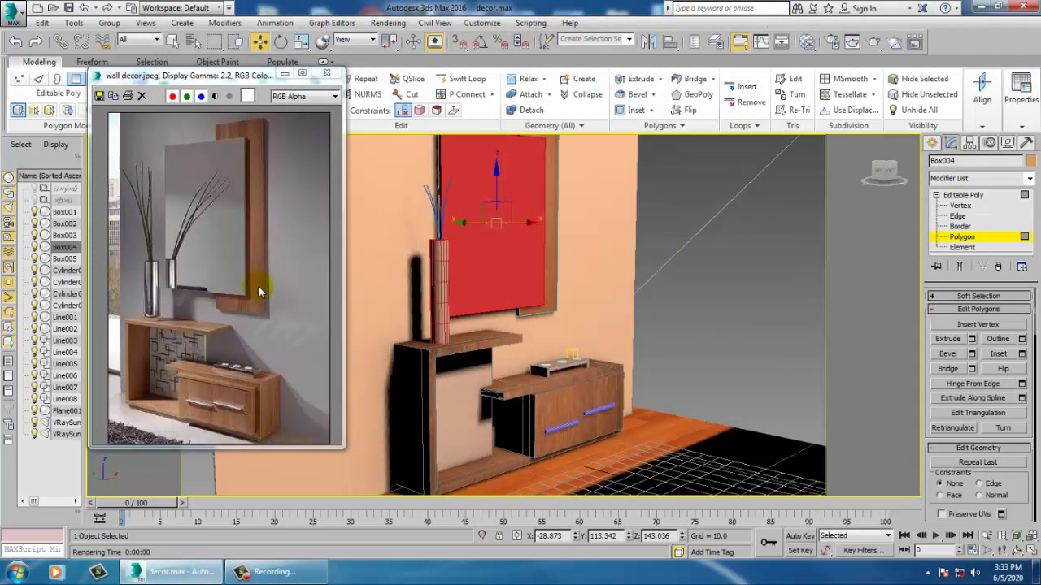
Step: Leave polygon editing of the mirror, select all objects in the scene and convert them to Editable Poly
right_click(510, 206)
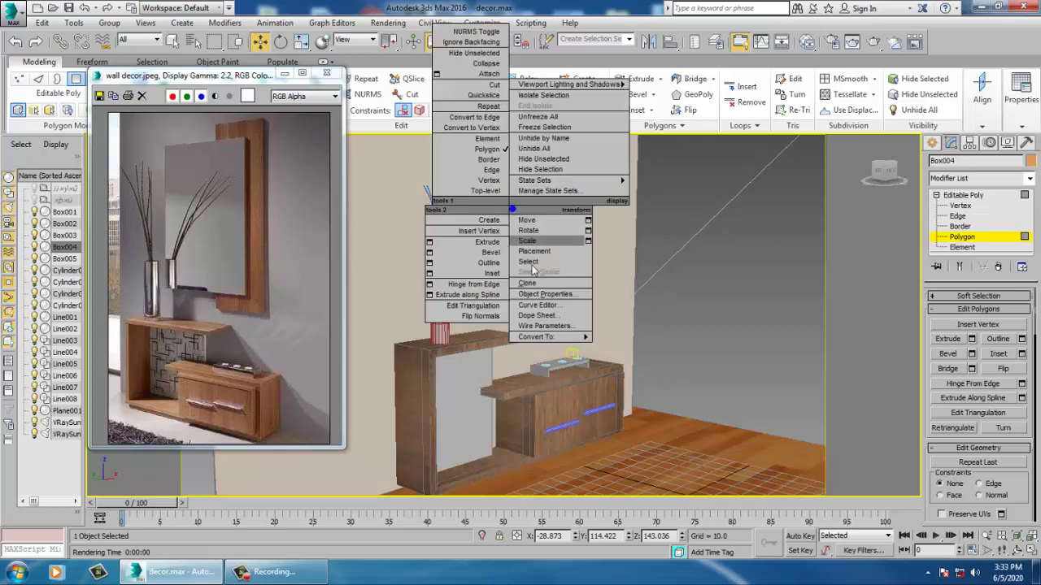
mouse_move(582, 338)
click(980, 193)
click(964, 195)
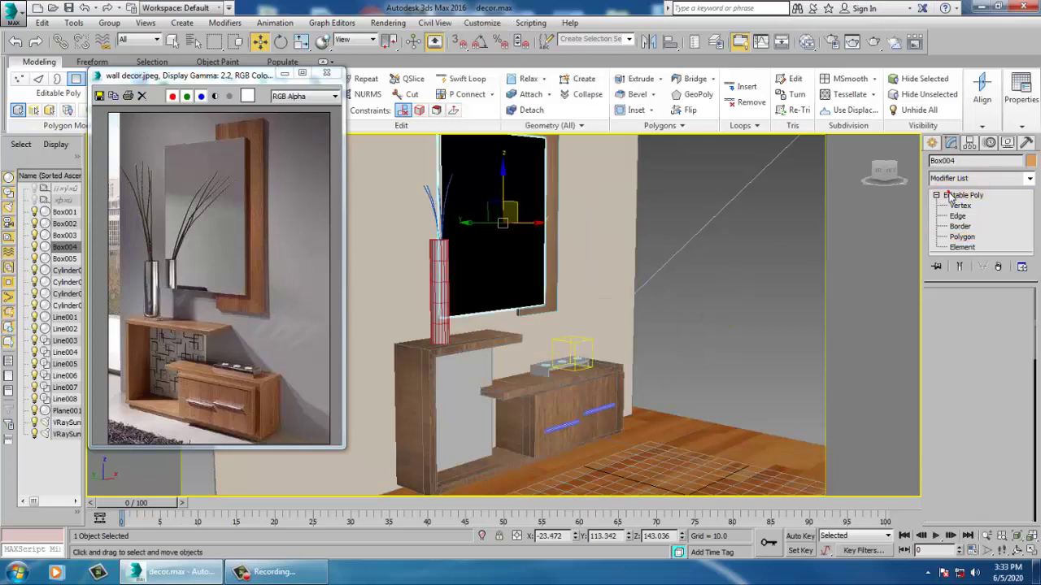
key(ctrl+a)
right_click(540, 205)
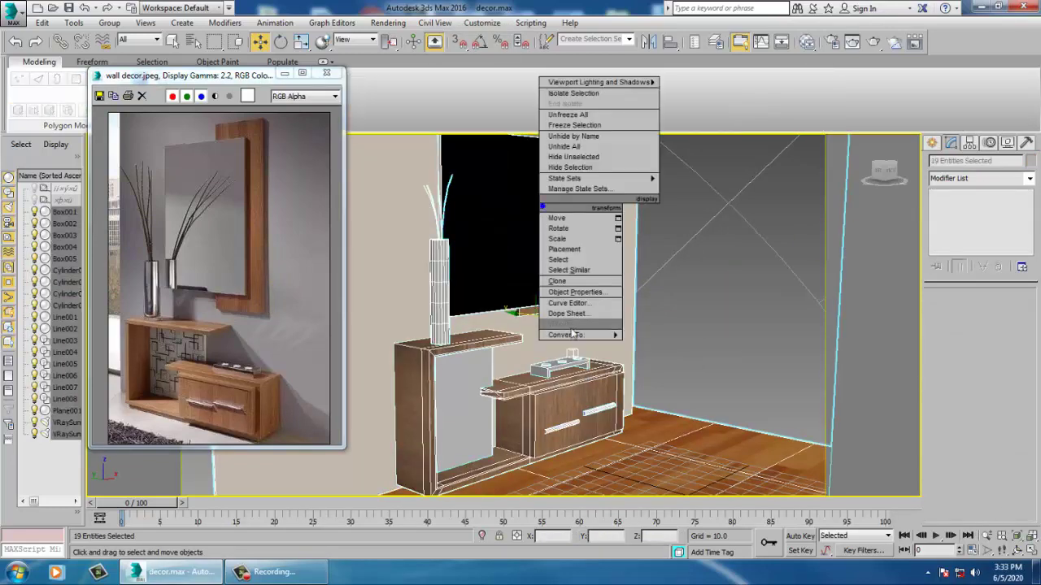
mouse_move(577, 335)
click(709, 345)
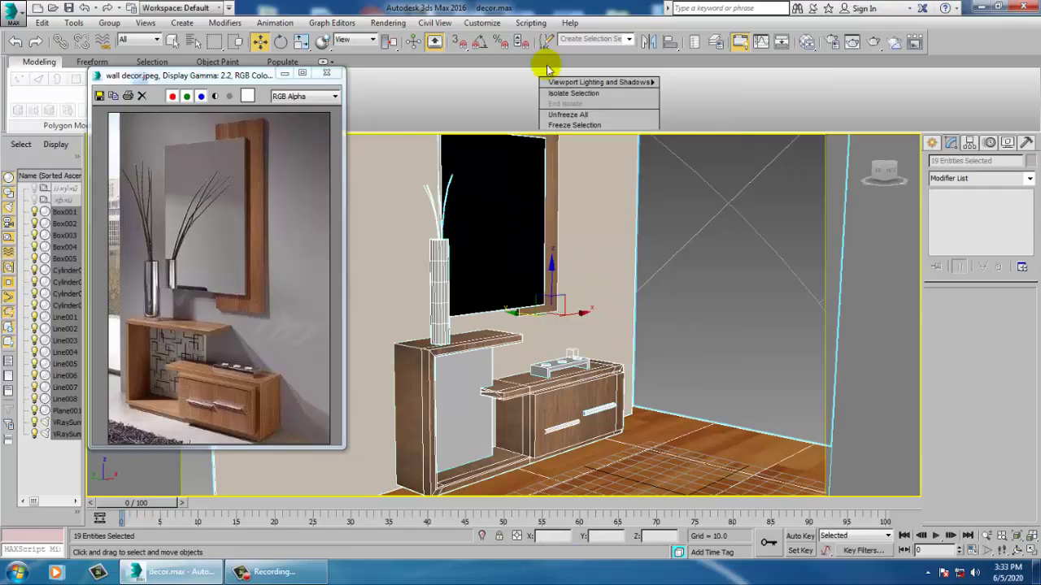
Step: Render the perspective view of the converted console scene at 1920 x 1080
click(388, 22)
click(394, 37)
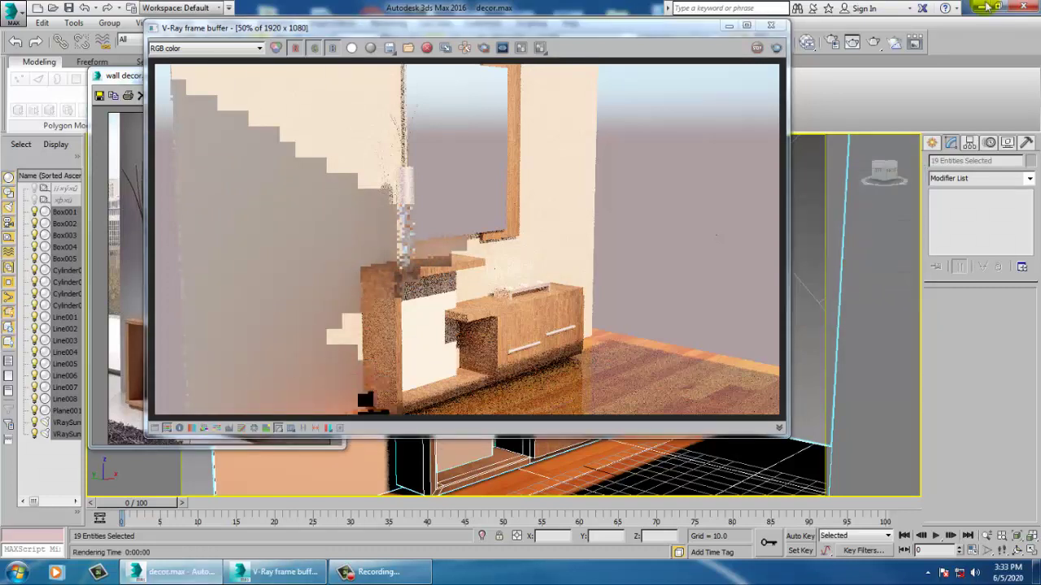
Step: Close the frame buffer, select the console's patterned back panel and create a new VRayMtl, opening its parameters
click(765, 27)
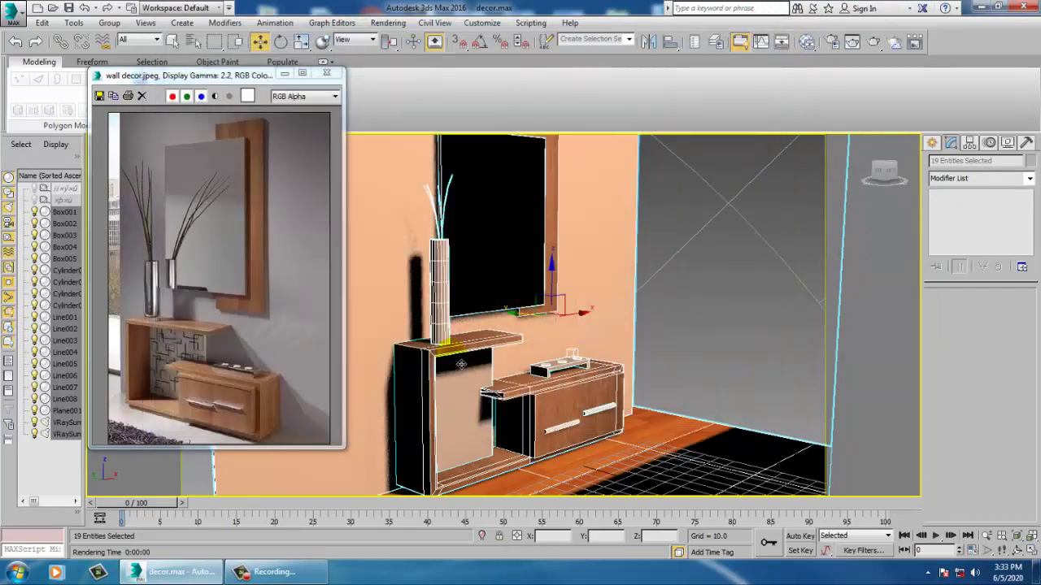
click(470, 397)
key(m)
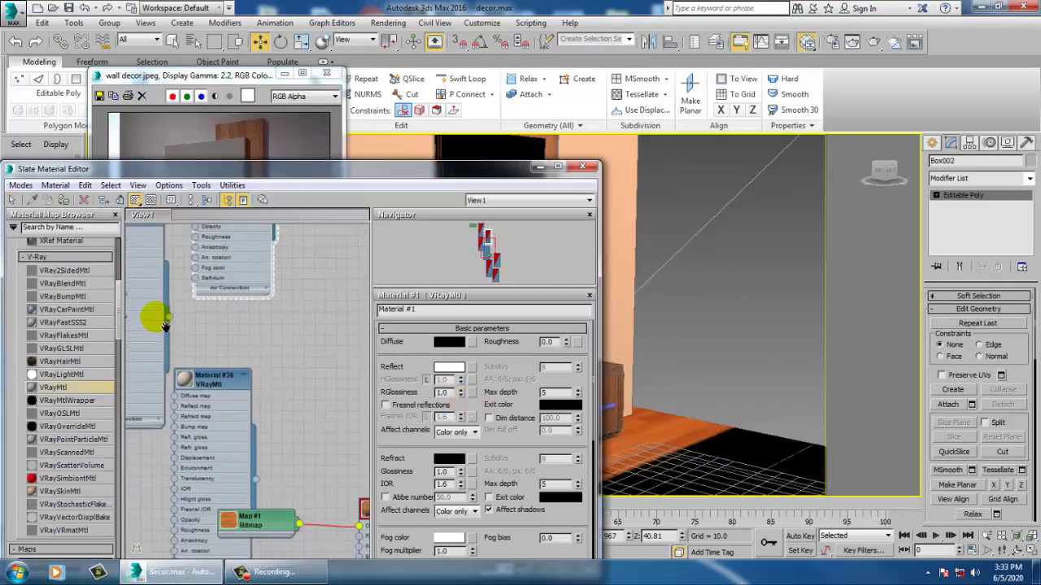
drag(341, 318, 342, 317)
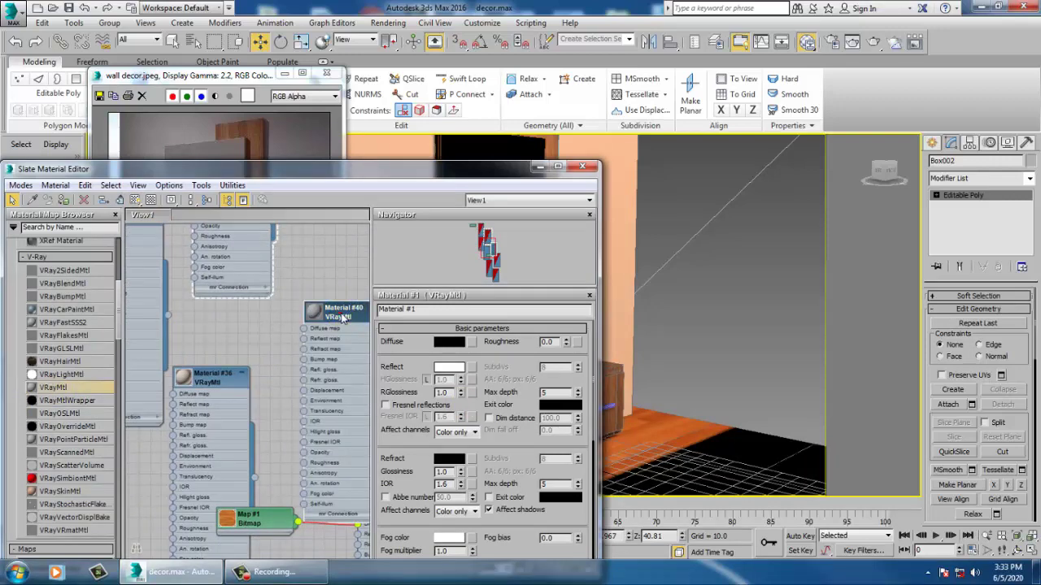
double_click(343, 315)
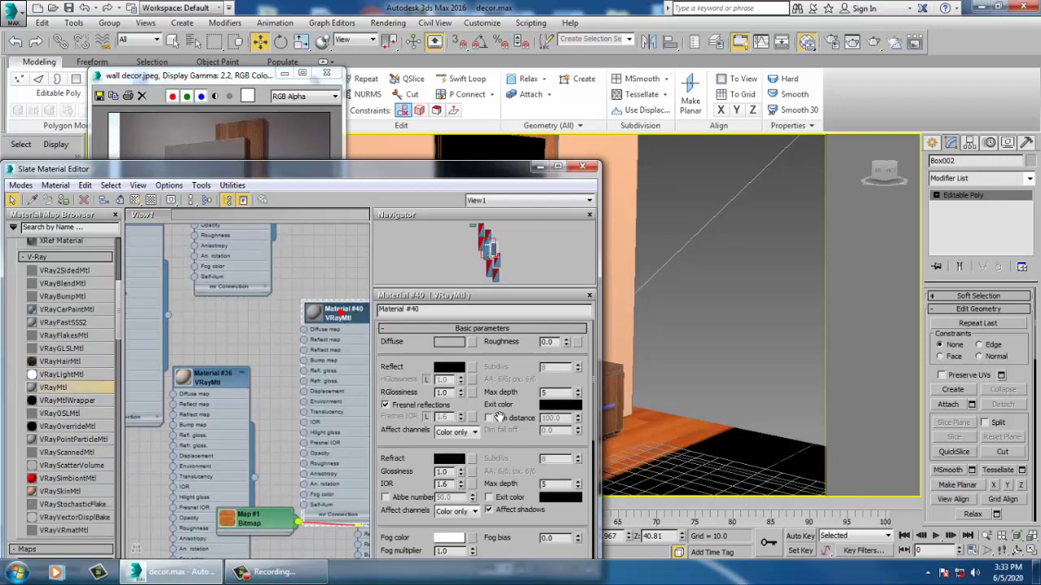
Step: Set the new VRayMtl's refraction color to gray 117 and its reflection color to gray 74
click(441, 462)
drag(382, 110, 384, 130)
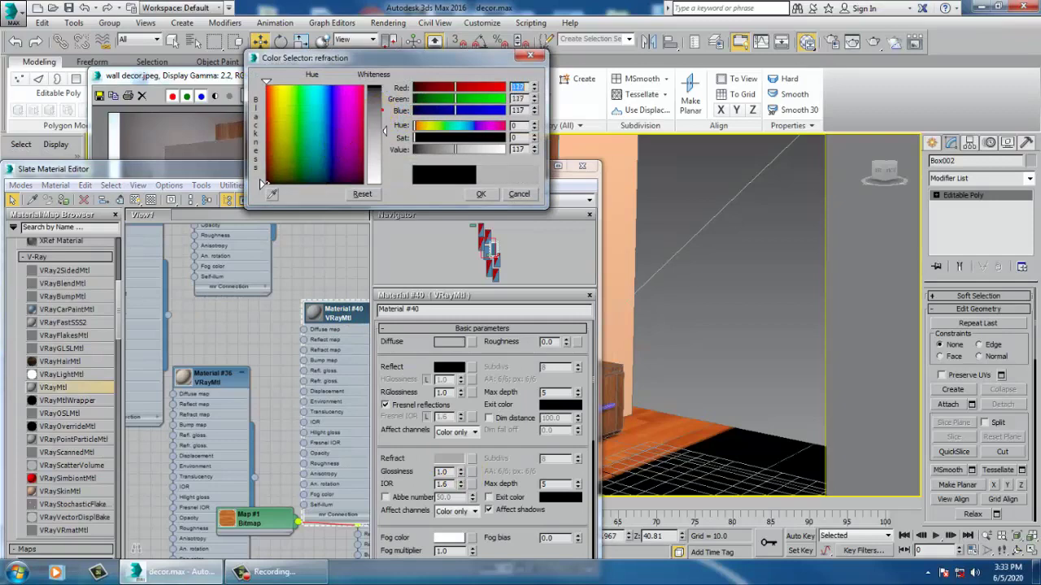
click(480, 194)
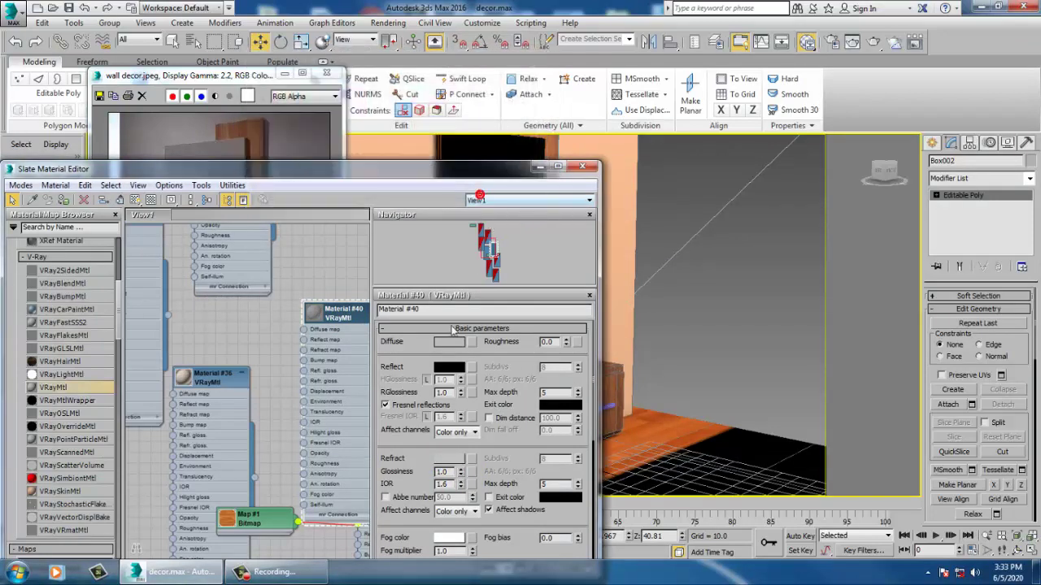
click(442, 373)
drag(382, 83, 384, 114)
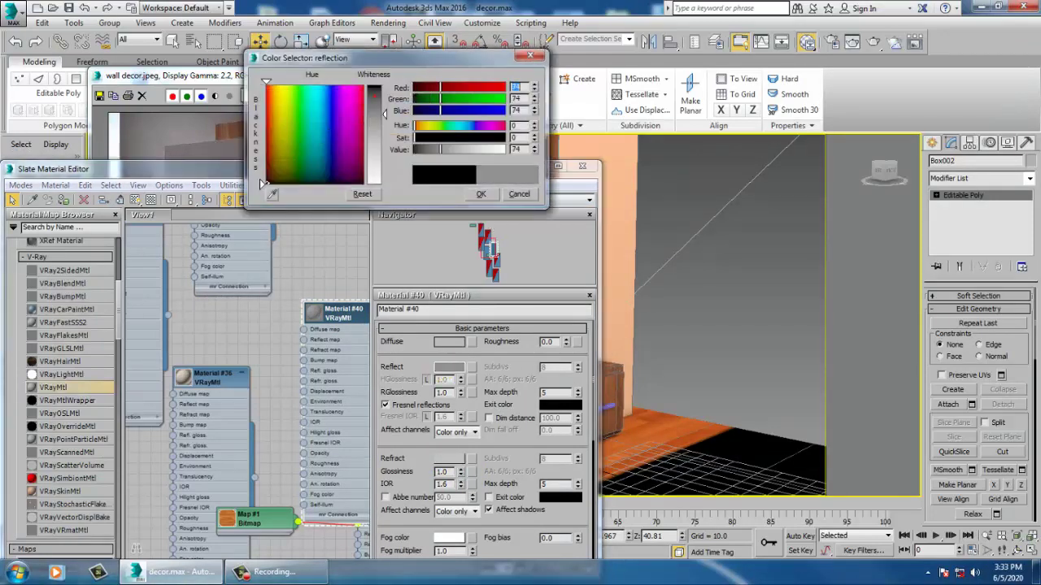
click(480, 193)
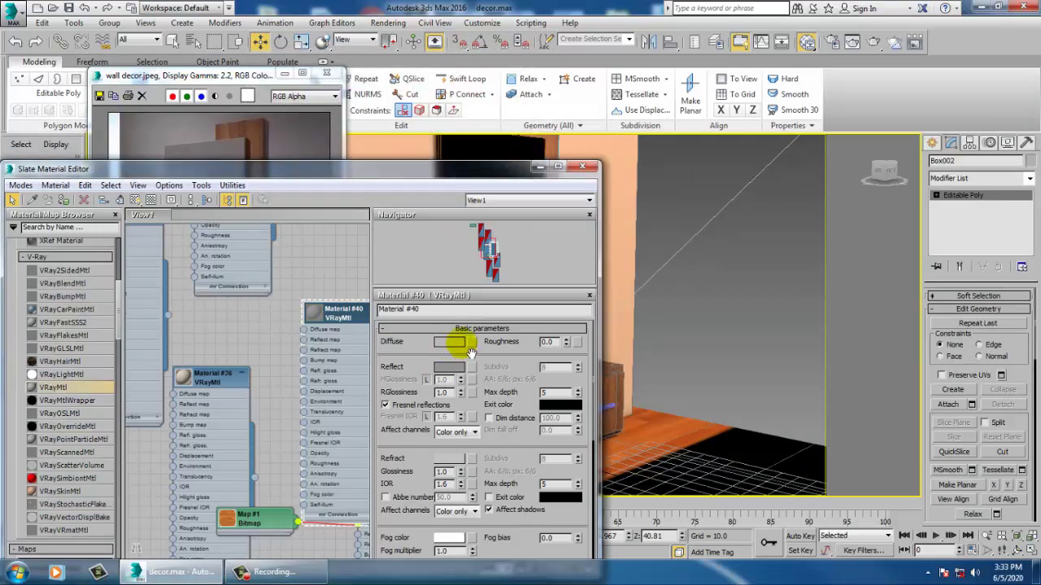
Step: Assign the new translucent VRayMtl to the selected back panel, show it in the viewport and minimize the material editor
drag(291, 169, 742, 188)
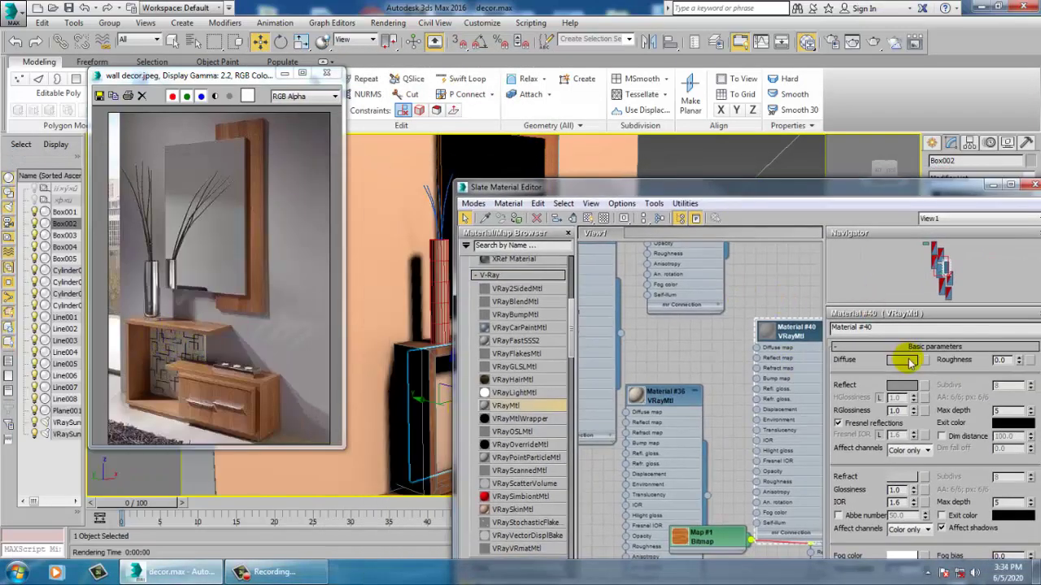
click(515, 218)
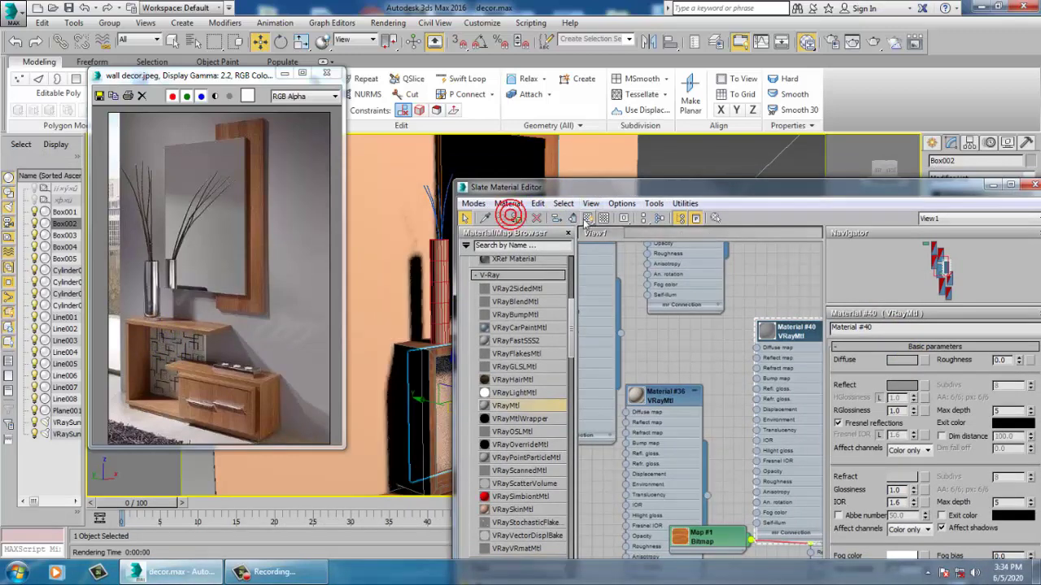
click(587, 218)
drag(737, 193, 82, 187)
click(336, 180)
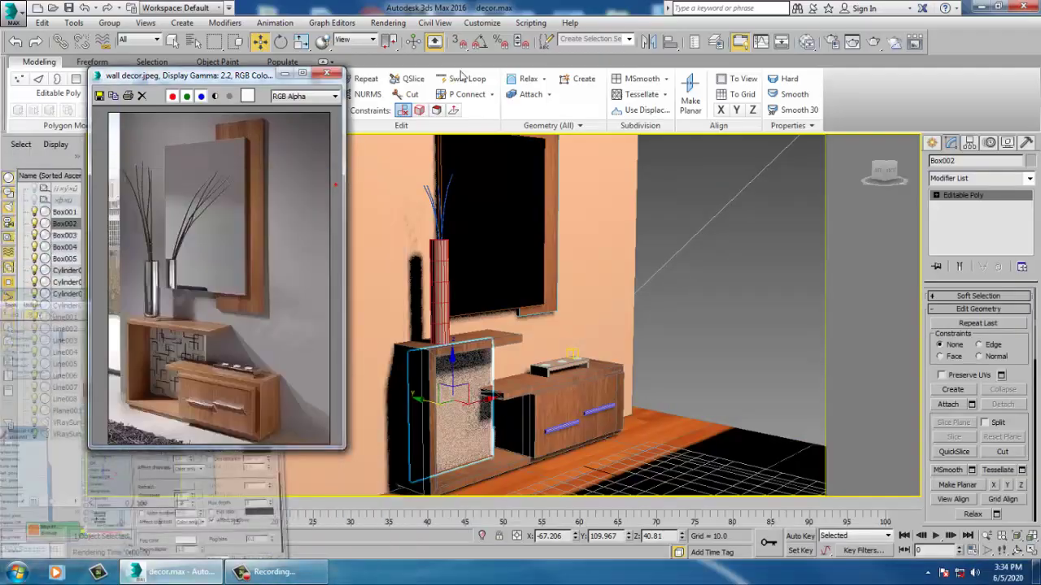
Step: Render the perspective view with the new back panel material at 1920 x 1080 and return to the maximized scene
click(388, 23)
click(398, 39)
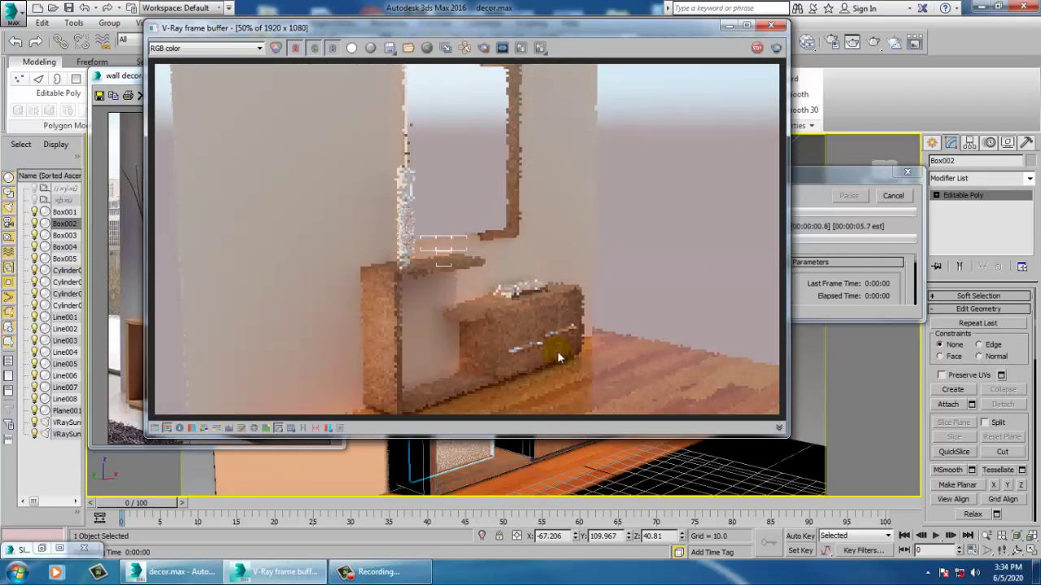
click(819, 177)
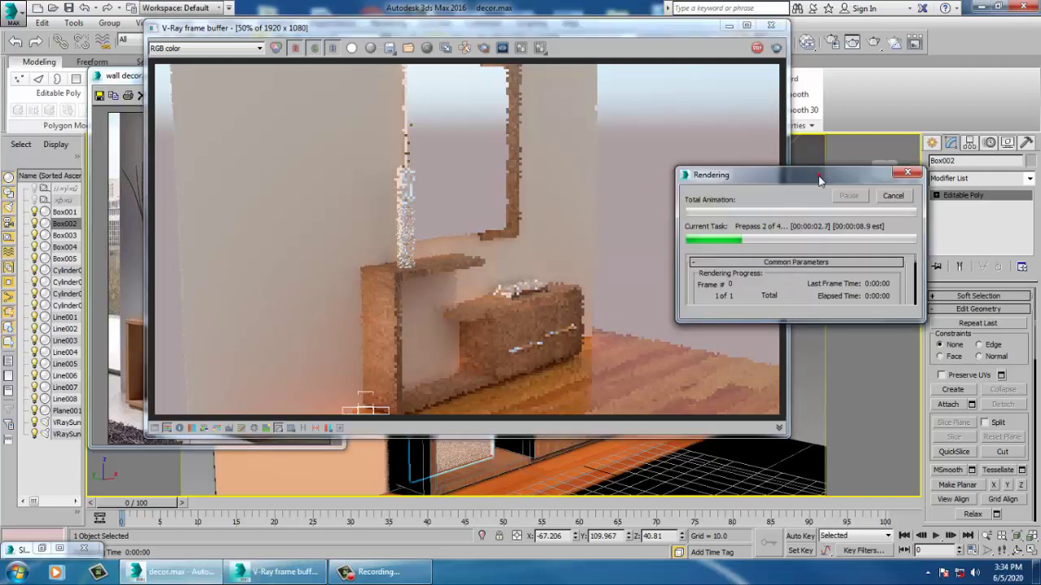
click(818, 179)
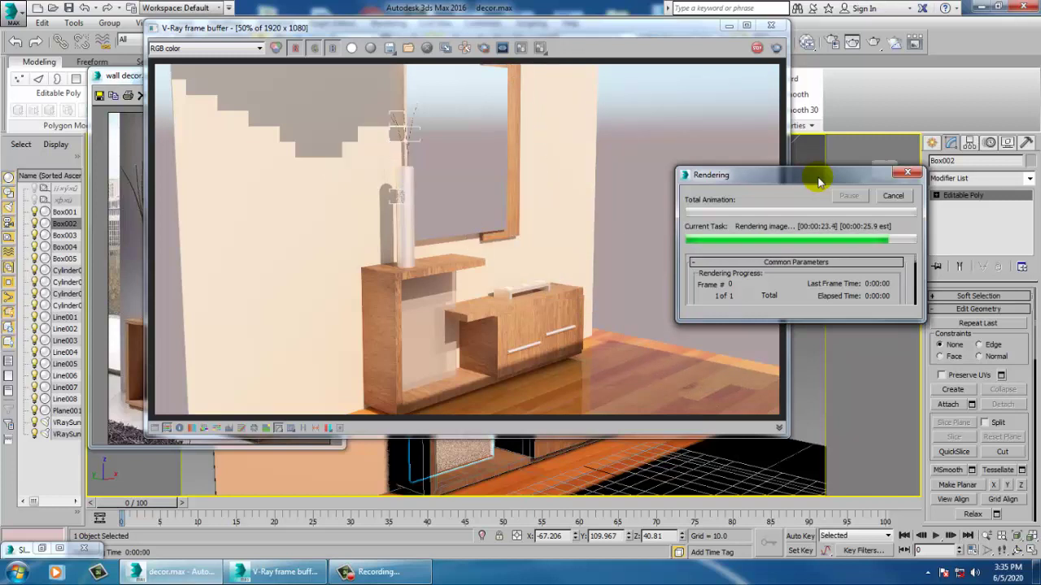
double_click(480, 16)
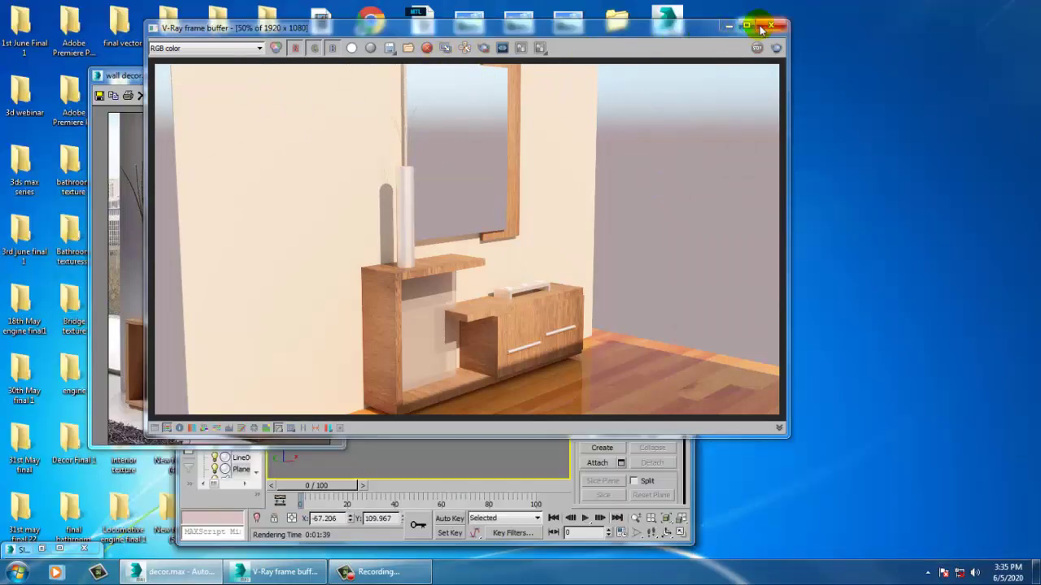
click(726, 26)
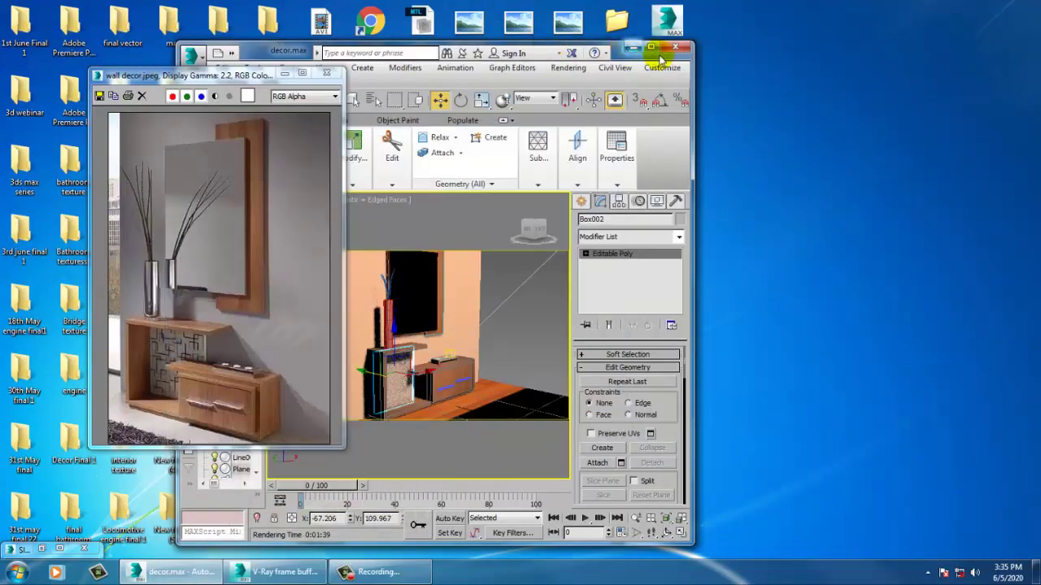
double_click(662, 20)
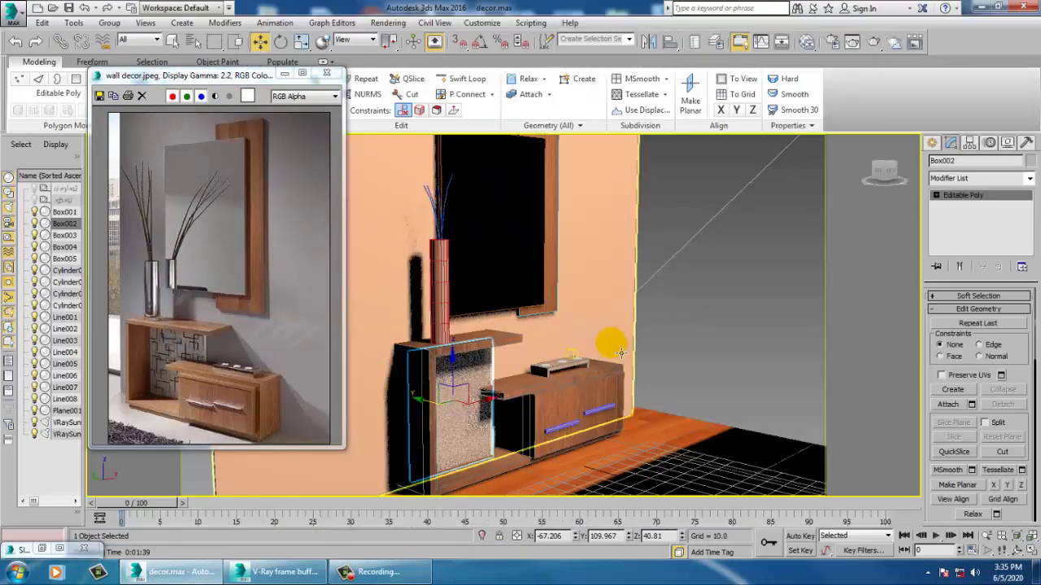